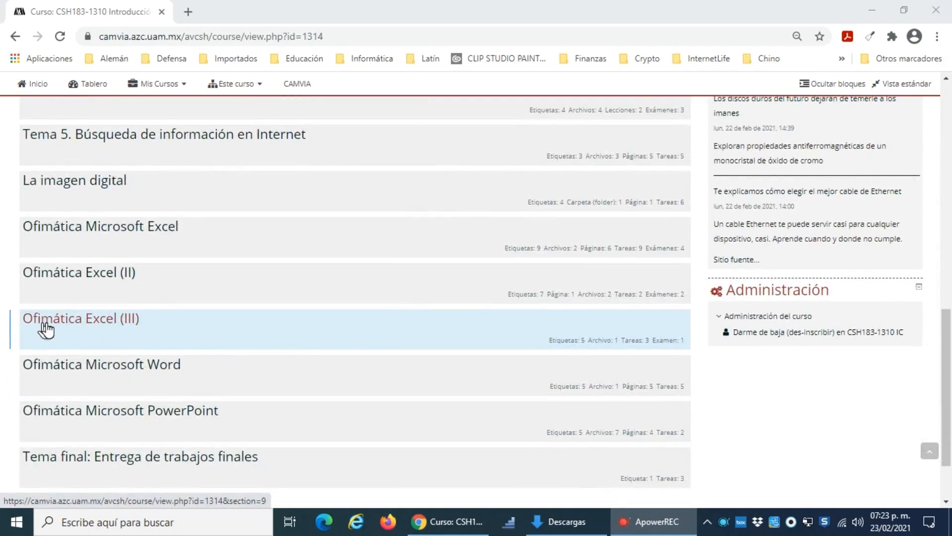
Step: Open the Ofimática Excel (III) course section and its practice assignment "Diferencia rango, tabla, tabla dinámica"
{"action": "left_click", "coordinate": [119, 326]}
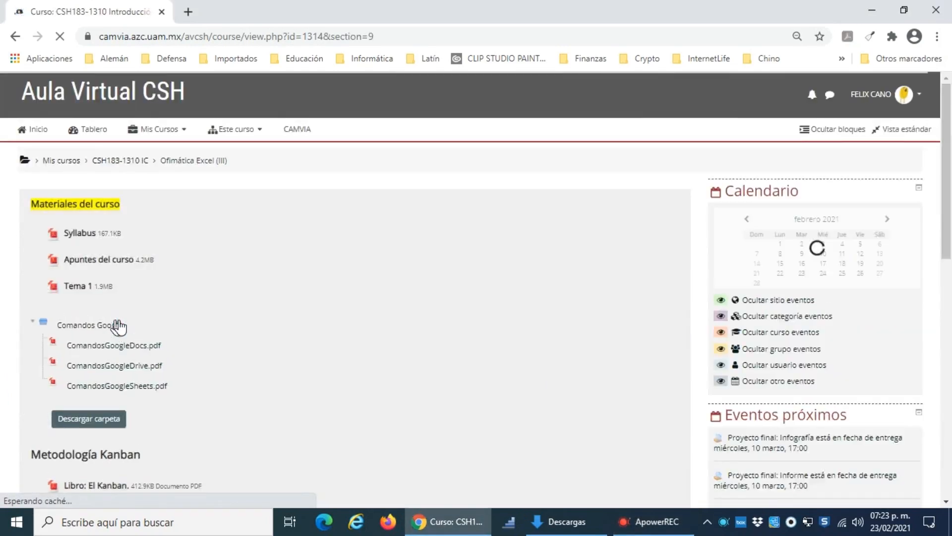
{"action": "scroll", "coordinate": [187, 297], "scroll_direction": "down", "scroll_amount": 9}
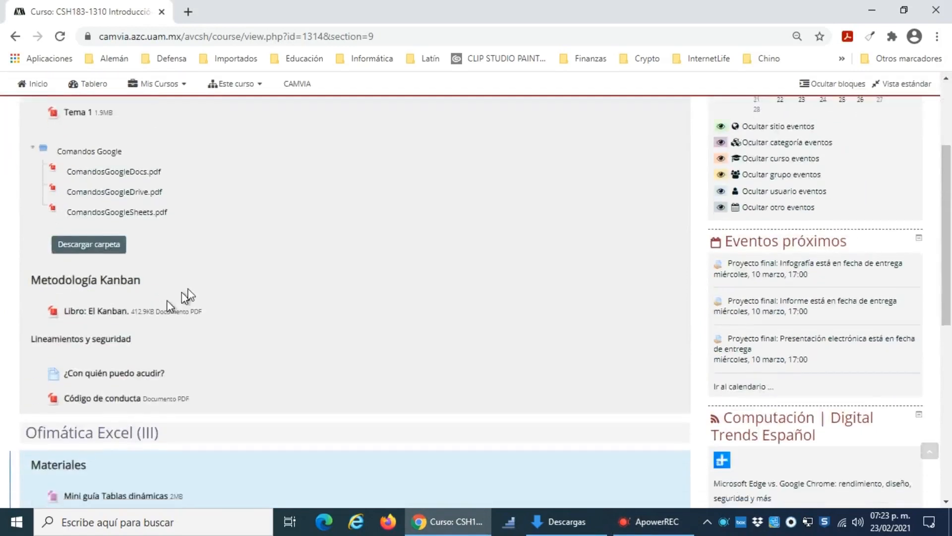
{"action": "scroll", "coordinate": [255, 279], "scroll_direction": "down", "scroll_amount": 3}
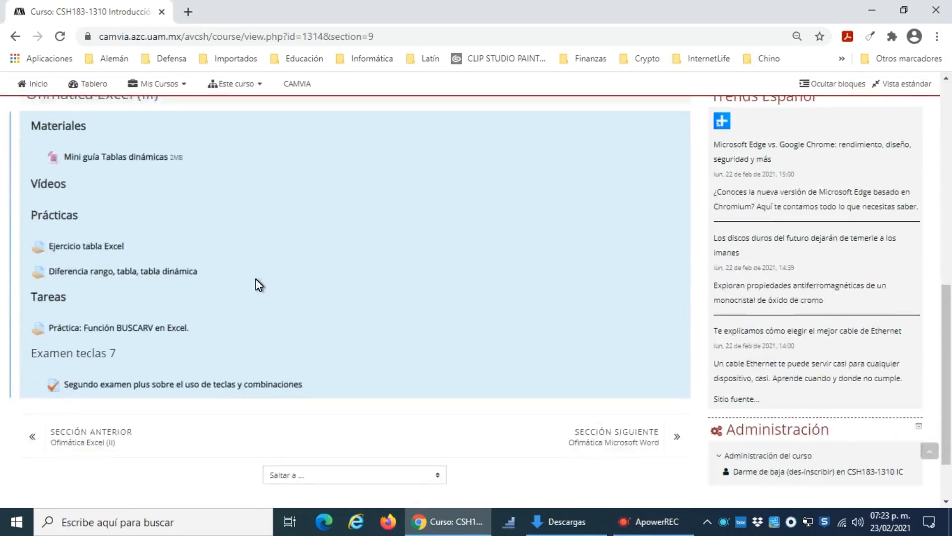
{"action": "scroll", "coordinate": [239, 296], "scroll_direction": "up", "scroll_amount": 1}
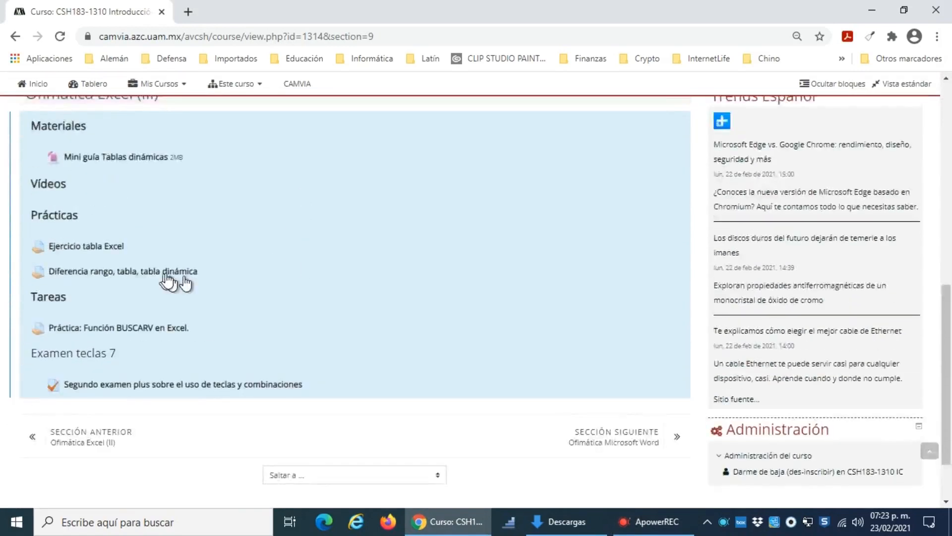
{"action": "left_click", "coordinate": [119, 277]}
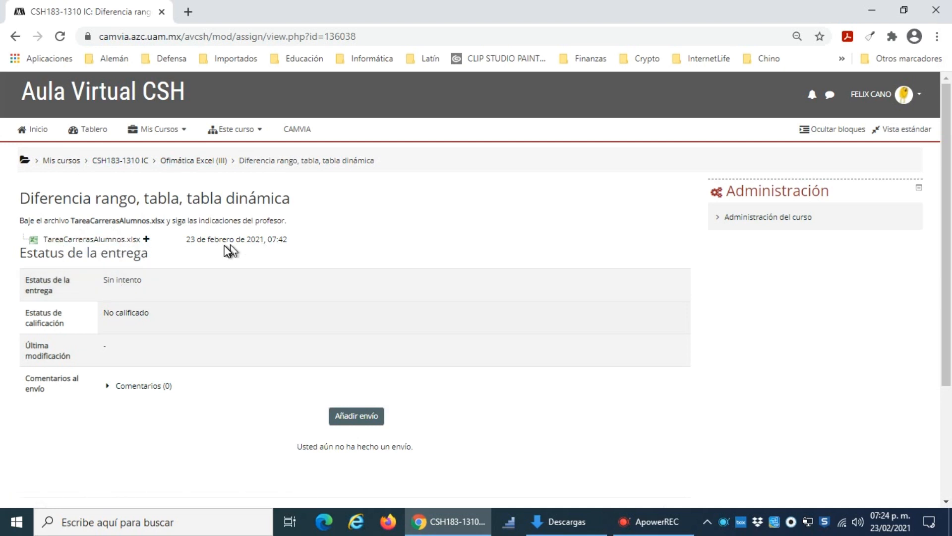
Step: Download the assignment's TareaCarrerasAlumnos.xlsx file, open it in Excel and enable editing
{"action": "left_click", "coordinate": [102, 240]}
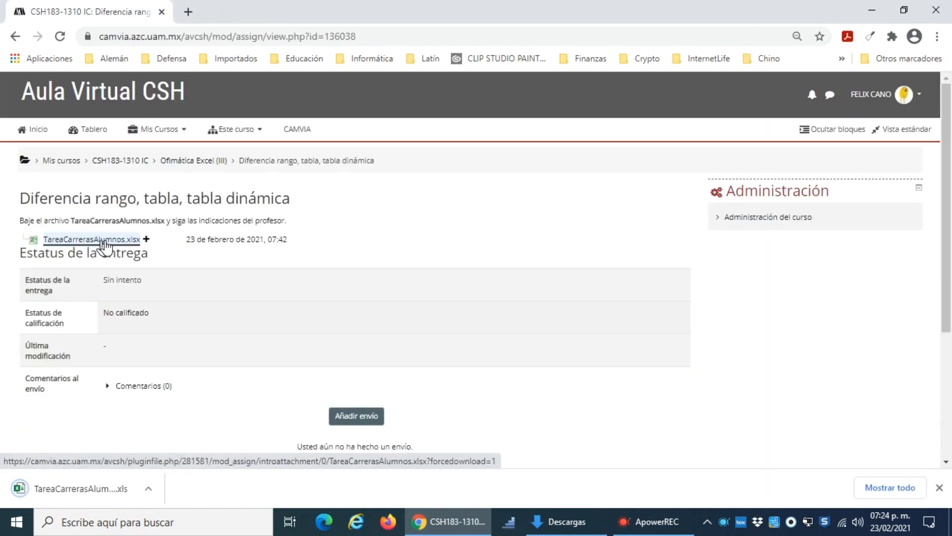
{"action": "left_click", "coordinate": [90, 493]}
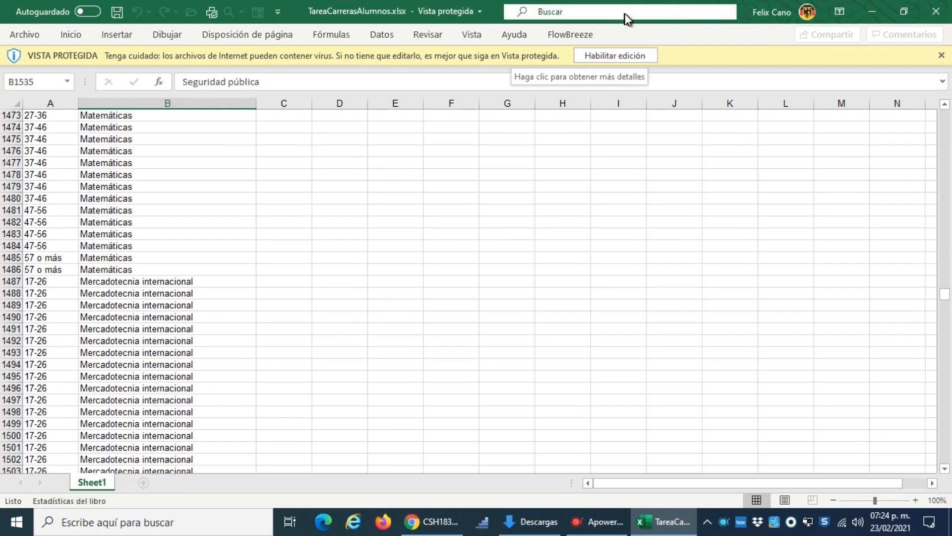
{"action": "left_click", "coordinate": [633, 55]}
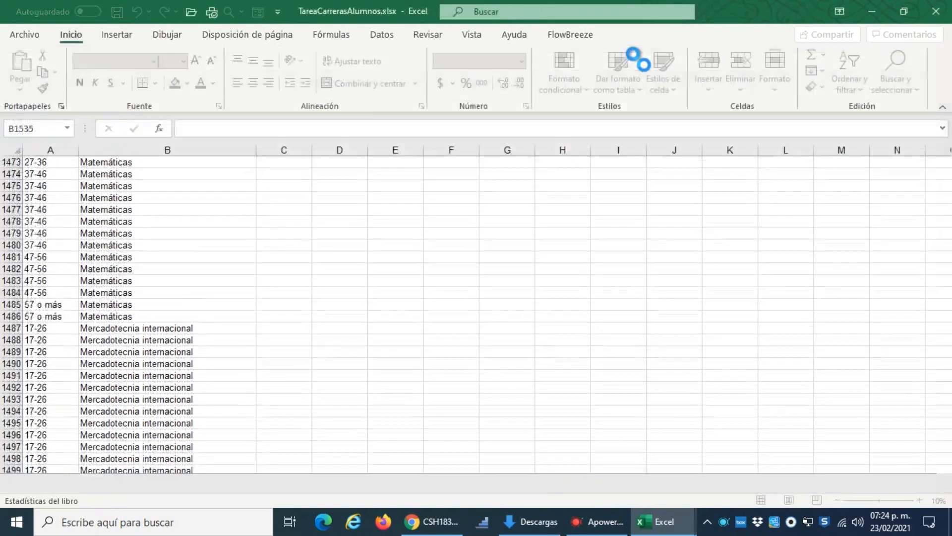
Step: Examine the Edades and Carreras headings in row 1 and both cells of the record in row 6
{"action": "scroll", "coordinate": [704, 308], "scroll_direction": "up", "scroll_amount": 13}
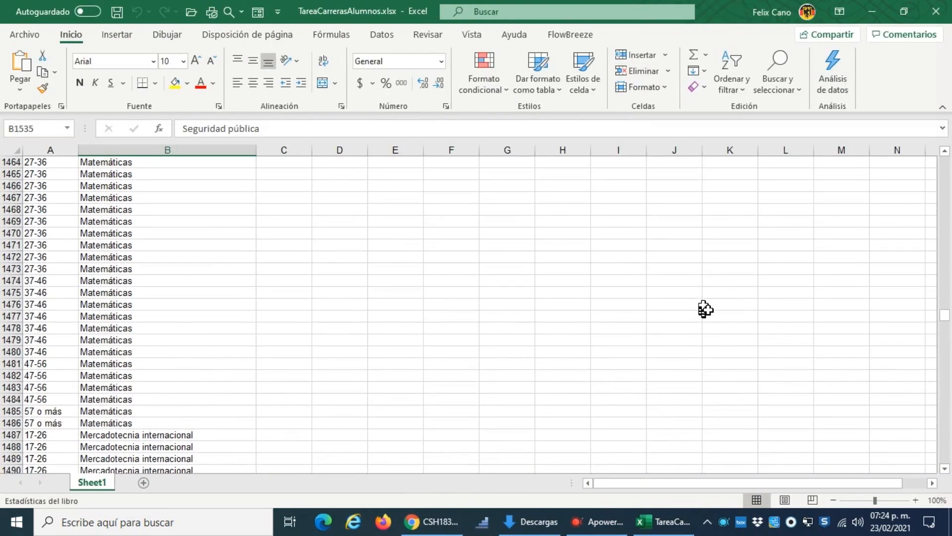
{"action": "left_click_drag", "start_coordinate": [945, 313], "coordinate": [949, 159]}
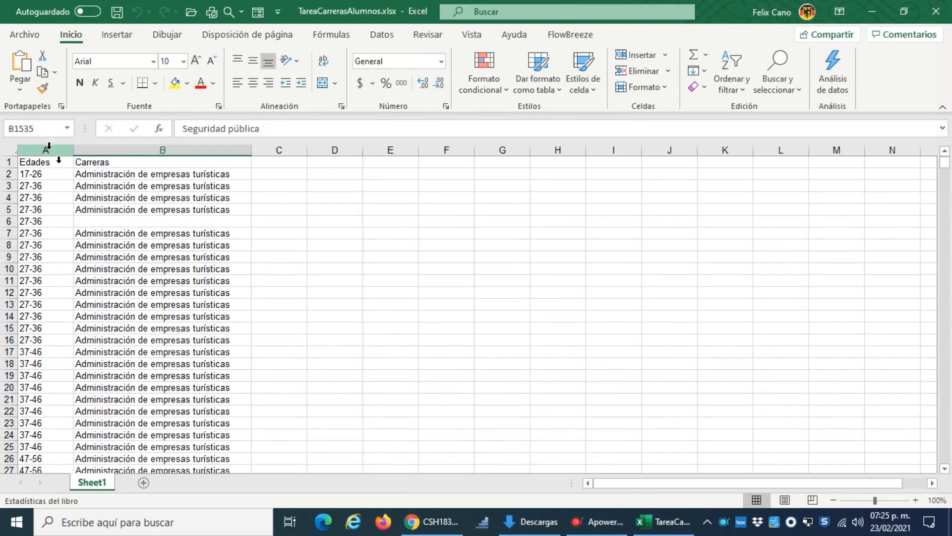
{"action": "left_click", "coordinate": [8, 162]}
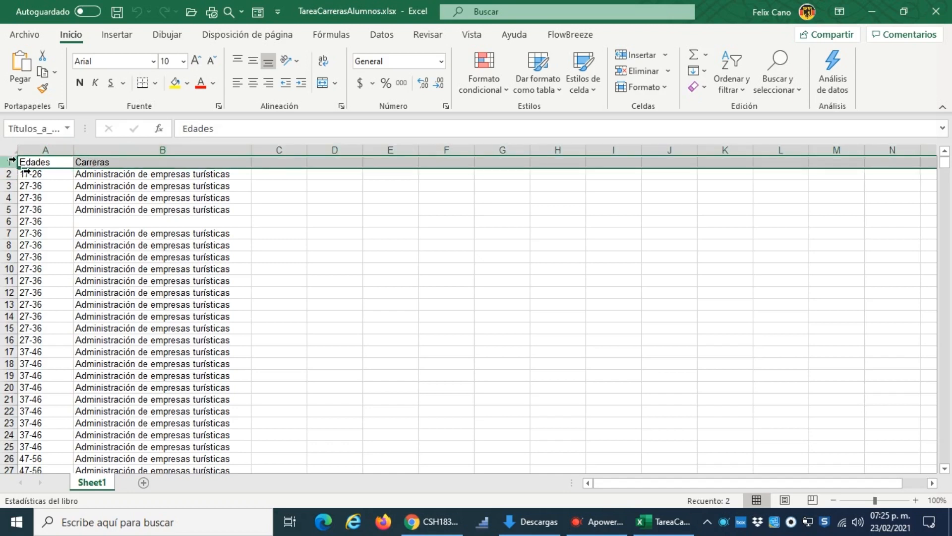
{"action": "left_click", "coordinate": [47, 162]}
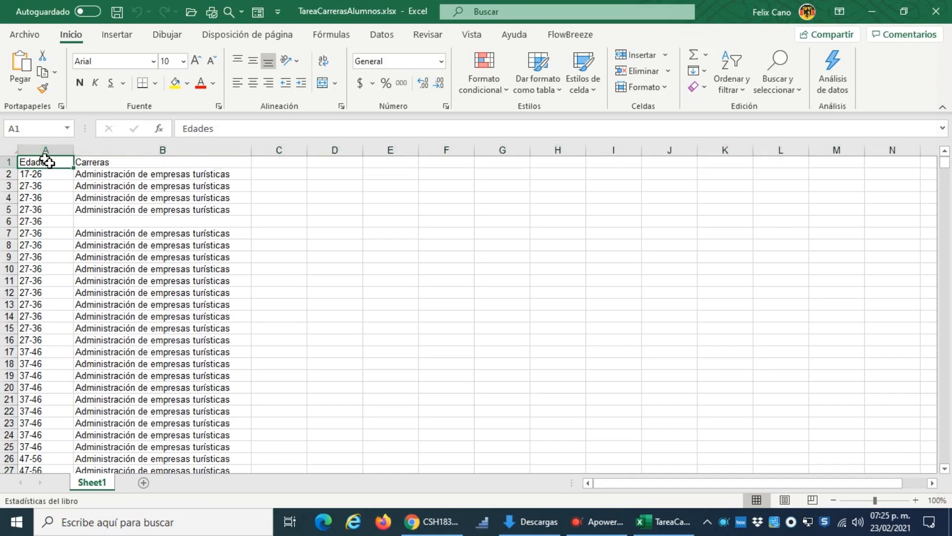
{"action": "left_click", "coordinate": [138, 168]}
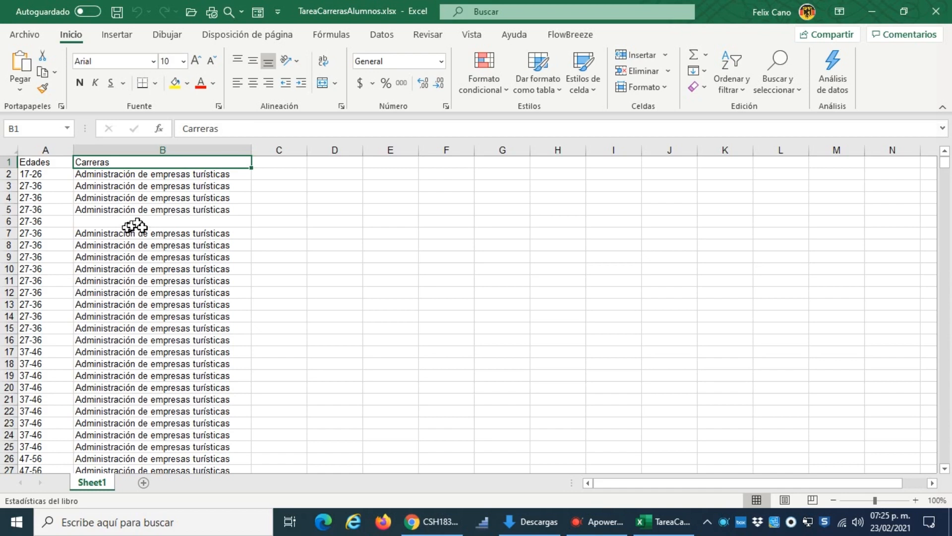
{"action": "left_click", "coordinate": [37, 221]}
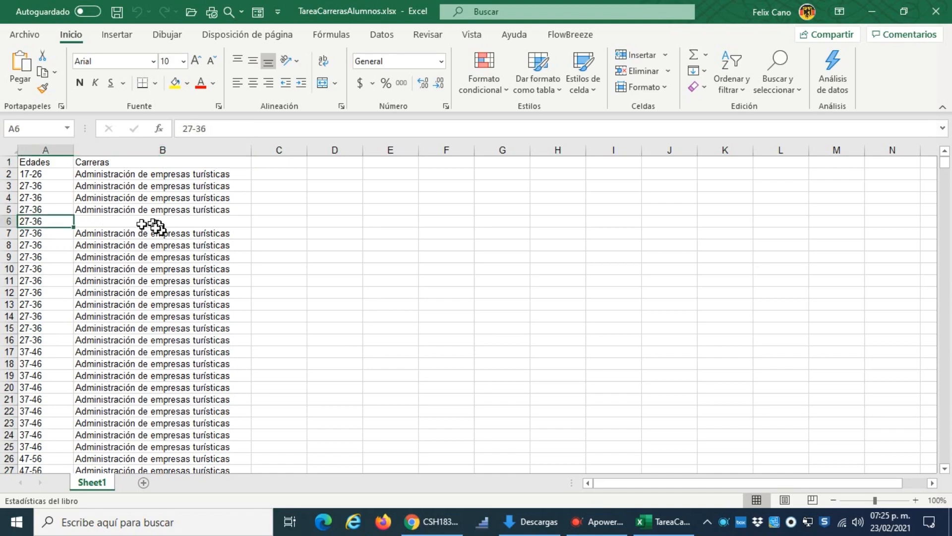
{"action": "left_click", "coordinate": [105, 223]}
{"action": "left_click", "coordinate": [40, 225]}
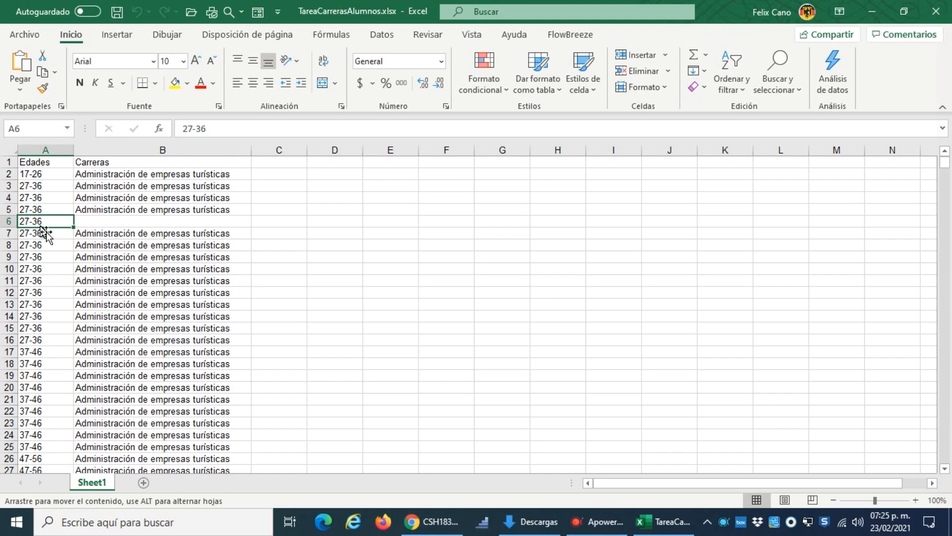
{"action": "left_click", "coordinate": [198, 223]}
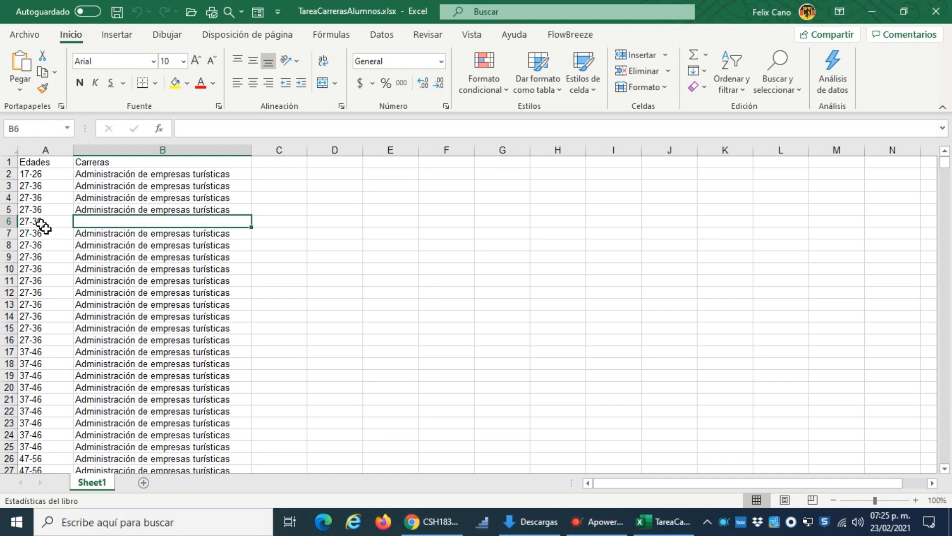
{"action": "left_click", "coordinate": [48, 163]}
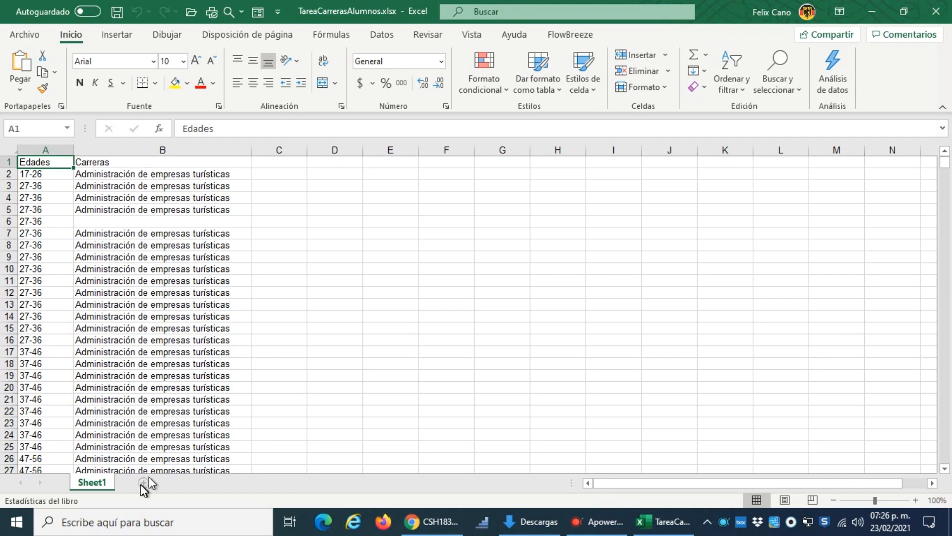
Step: Rename the worksheet Sheet1 as Rangos
{"action": "double_click", "coordinate": [101, 488]}
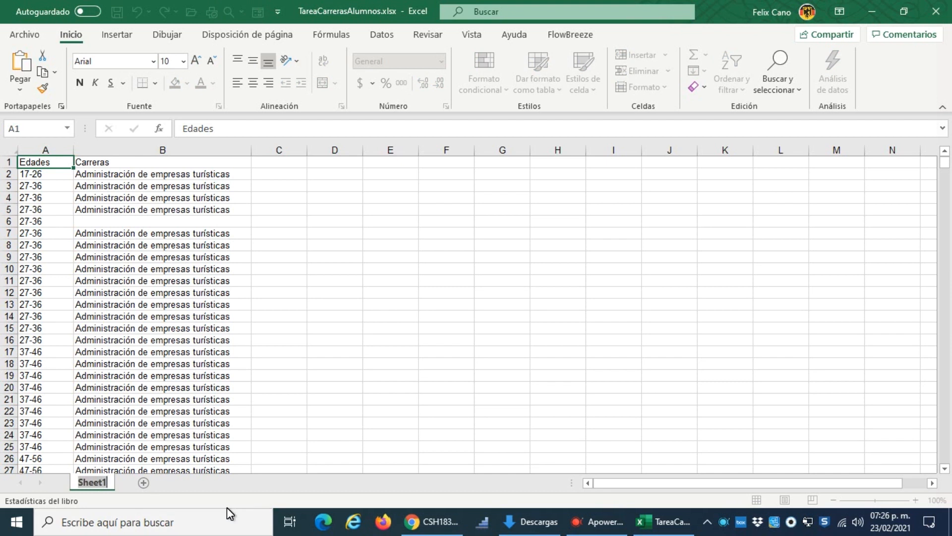
{"action": "type", "text": "R"}
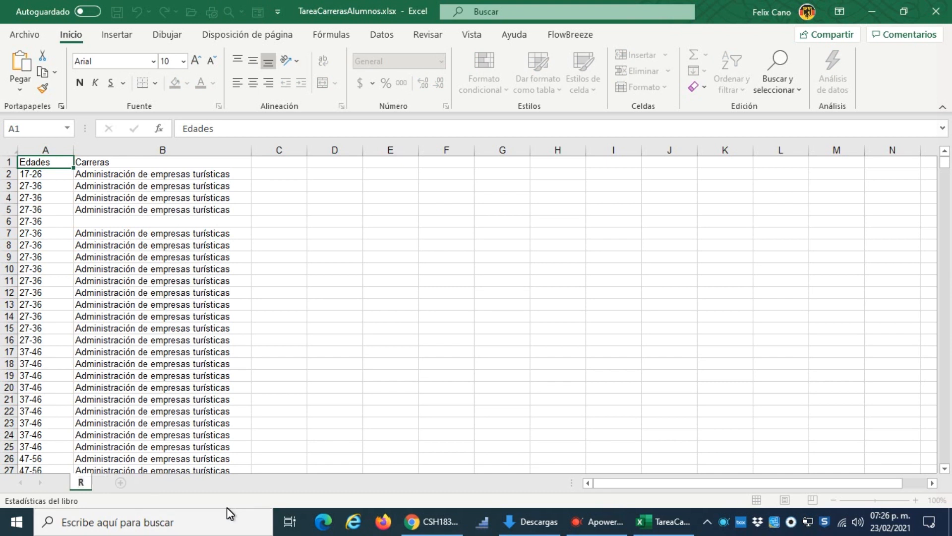
{"action": "type", "text": "angos"}
{"action": "key", "text": "Return"}
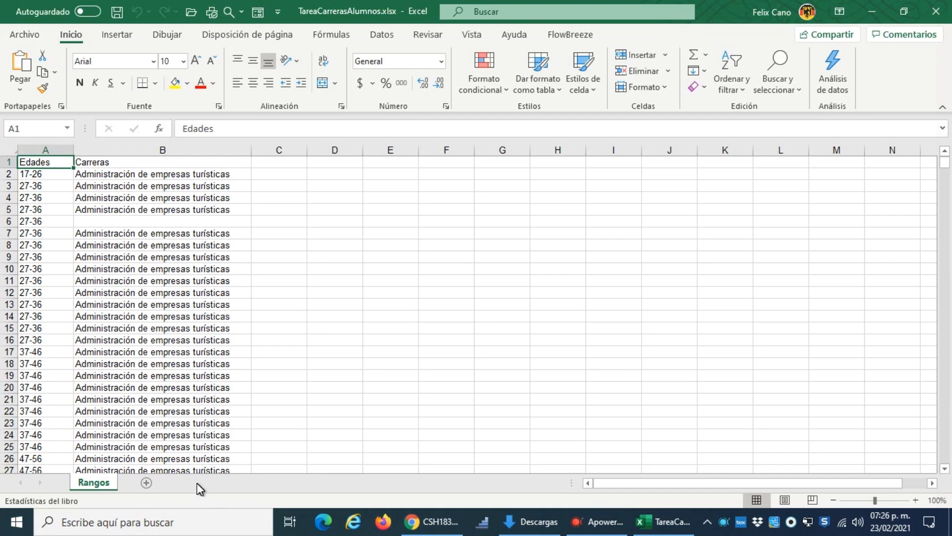
Step: Create a copy of the Rangos sheet at the end of the same workbook
{"action": "right_click", "coordinate": [106, 486]}
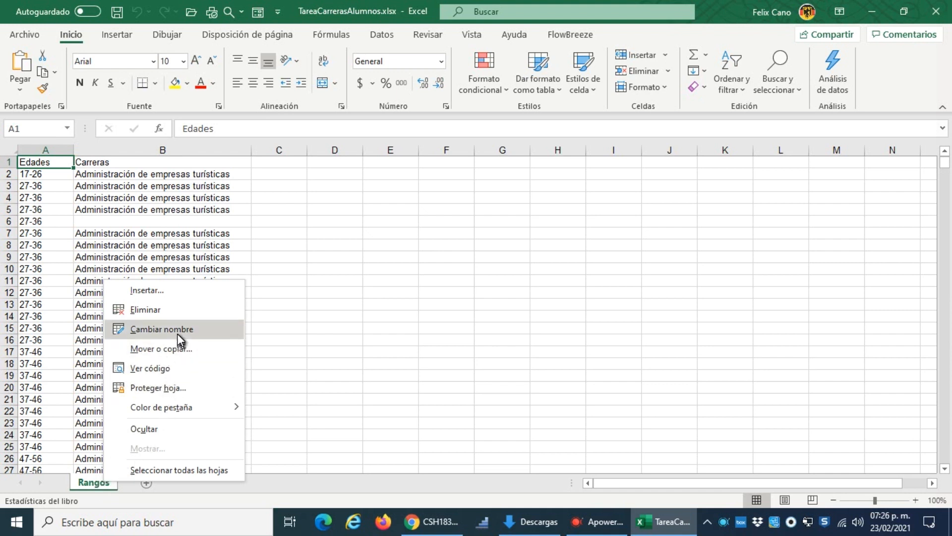
{"action": "left_click", "coordinate": [182, 350]}
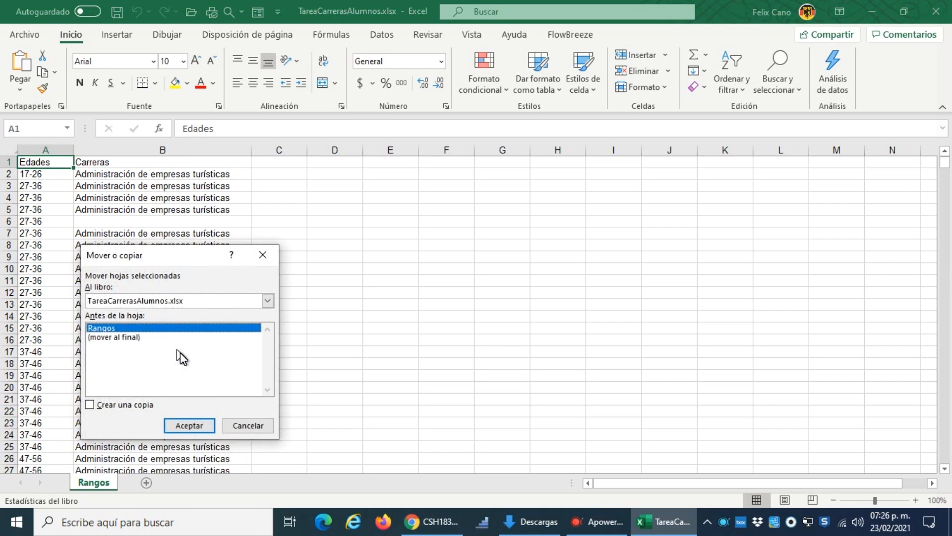
{"action": "left_click", "coordinate": [89, 404]}
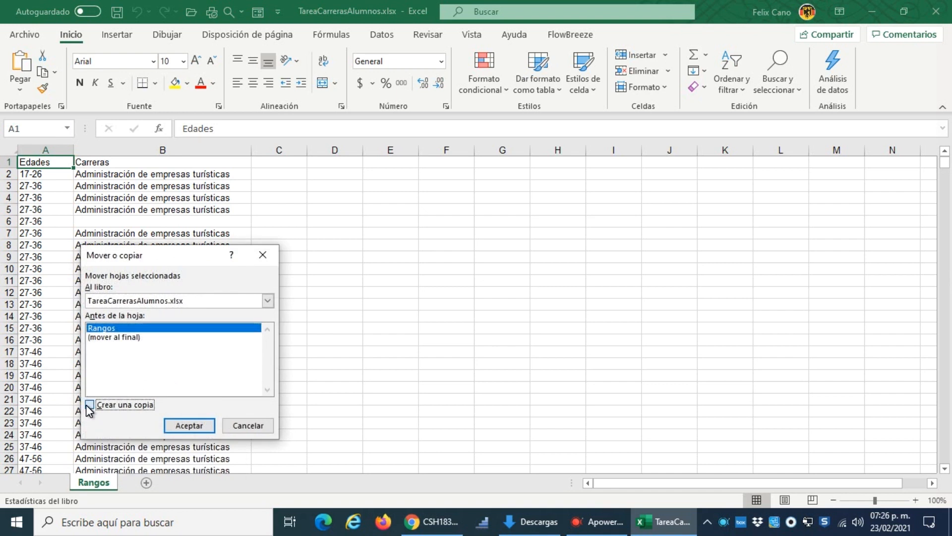
{"action": "left_click", "coordinate": [139, 337]}
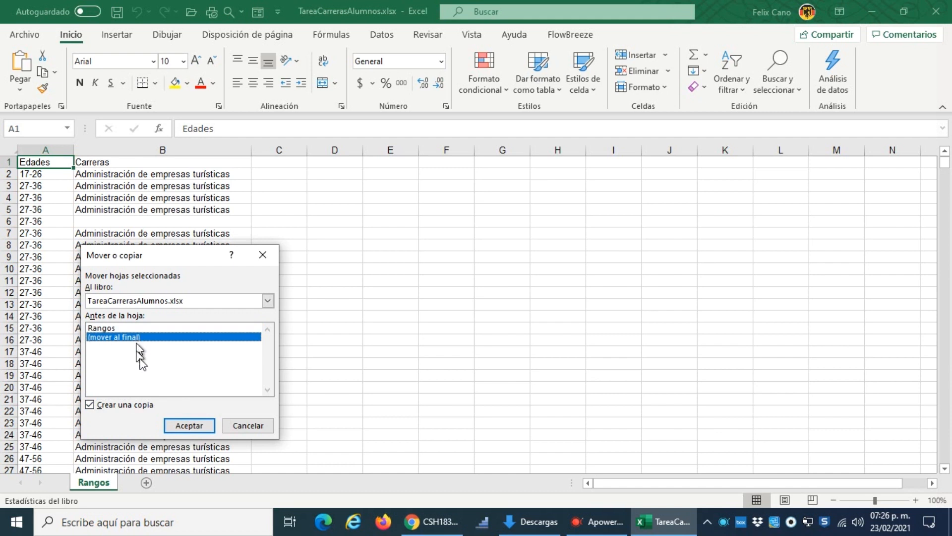
{"action": "left_click", "coordinate": [202, 427]}
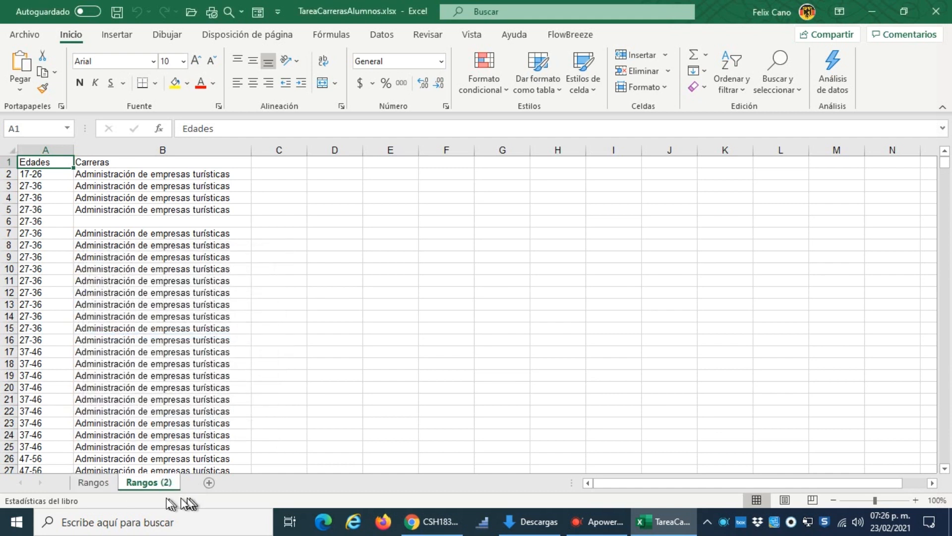
Step: Rename the copied sheet as Tablas
{"action": "double_click", "coordinate": [141, 483]}
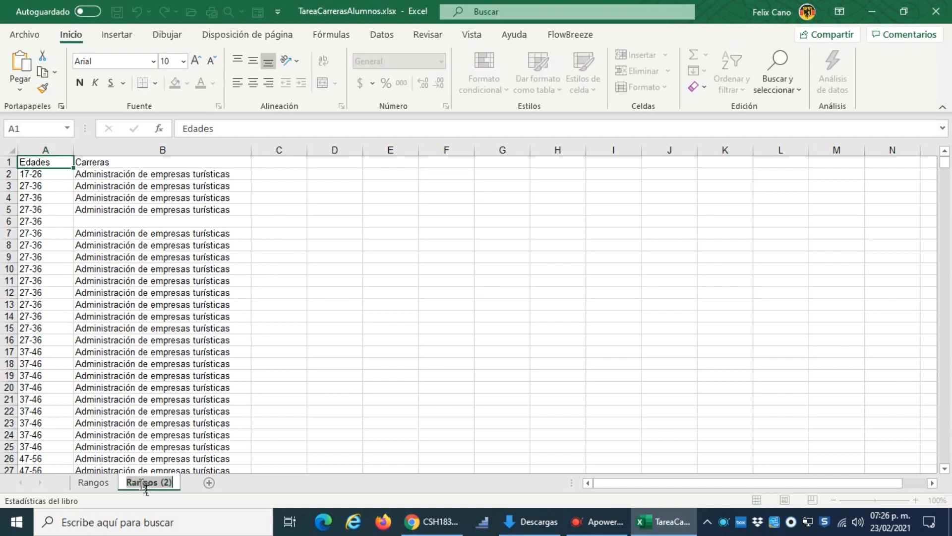
{"action": "type", "text": "Tablas"}
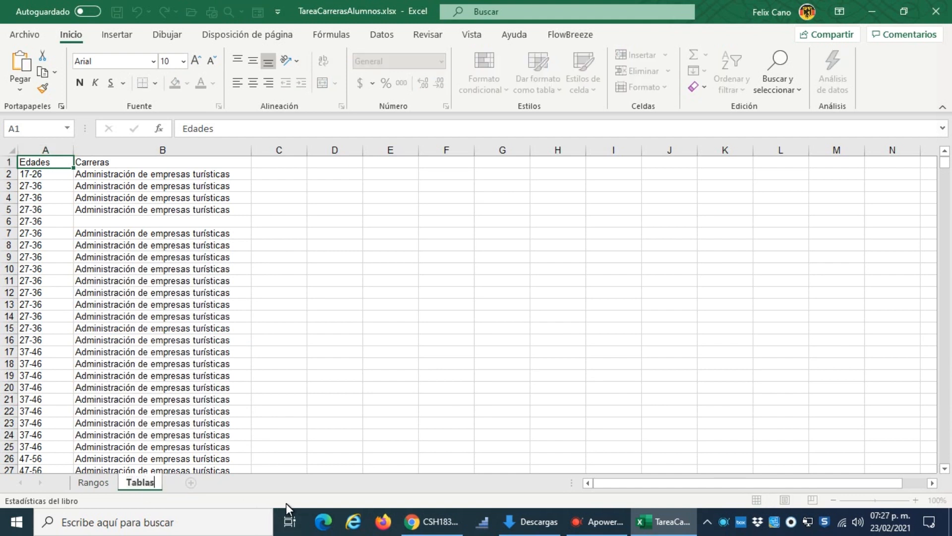
{"action": "key", "text": "Return"}
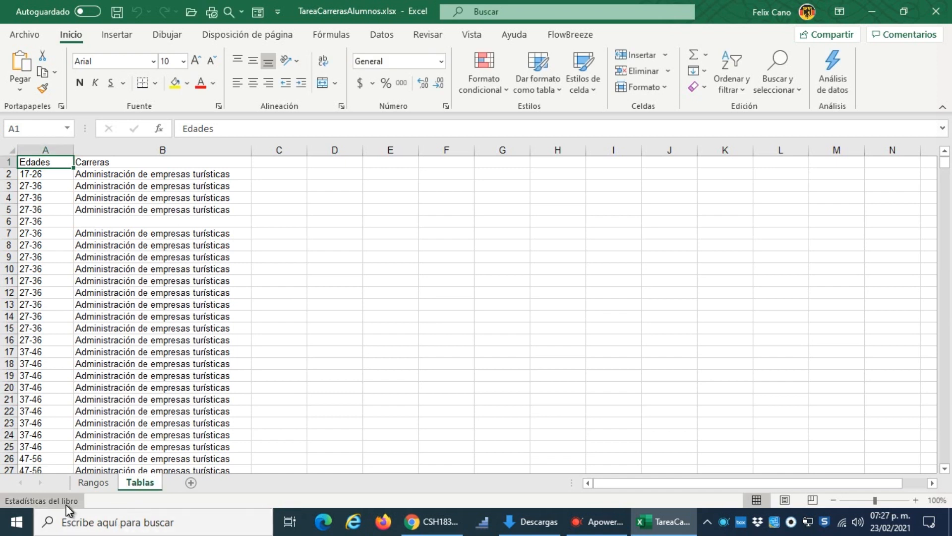
Step: Turn on filtering for the Edades and Carreras headings of the Rangos sheet
{"action": "left_click", "coordinate": [104, 480]}
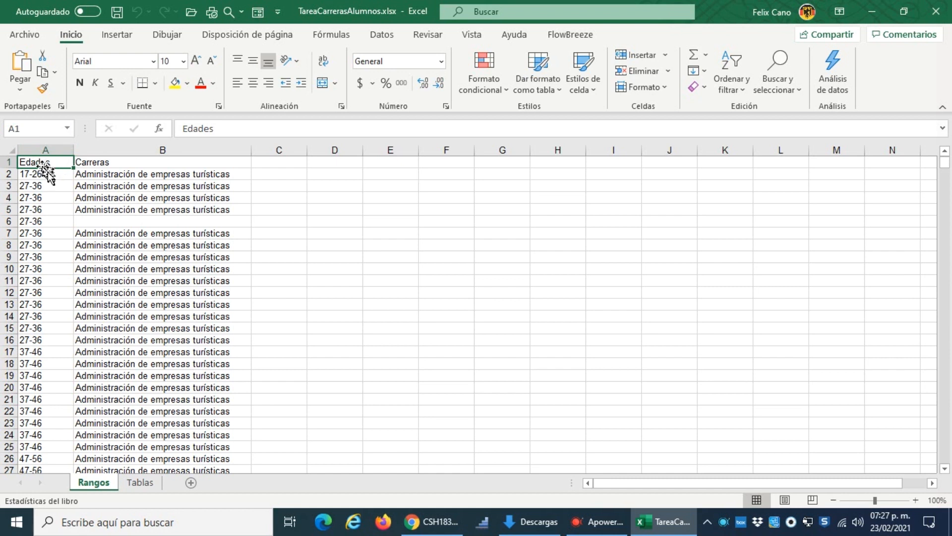
{"action": "left_click", "coordinate": [382, 36]}
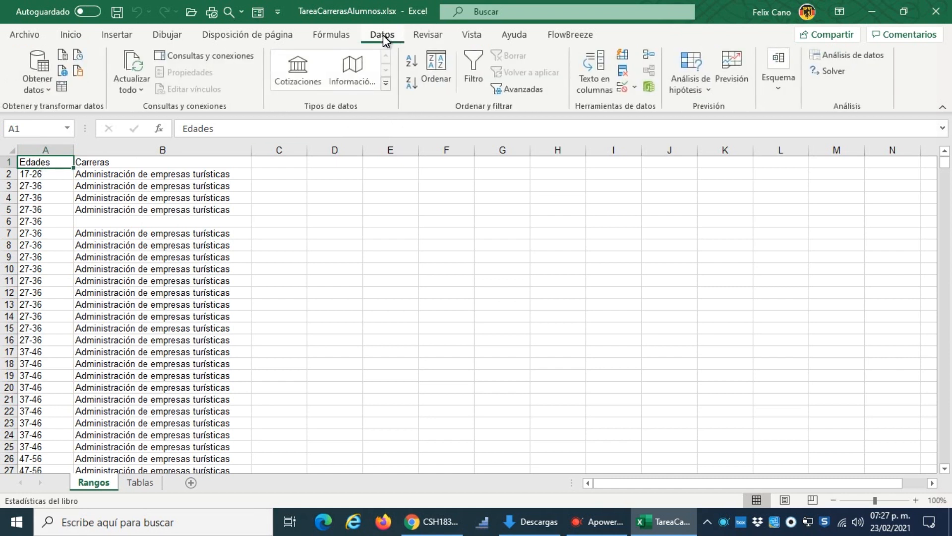
{"action": "left_click", "coordinate": [472, 58]}
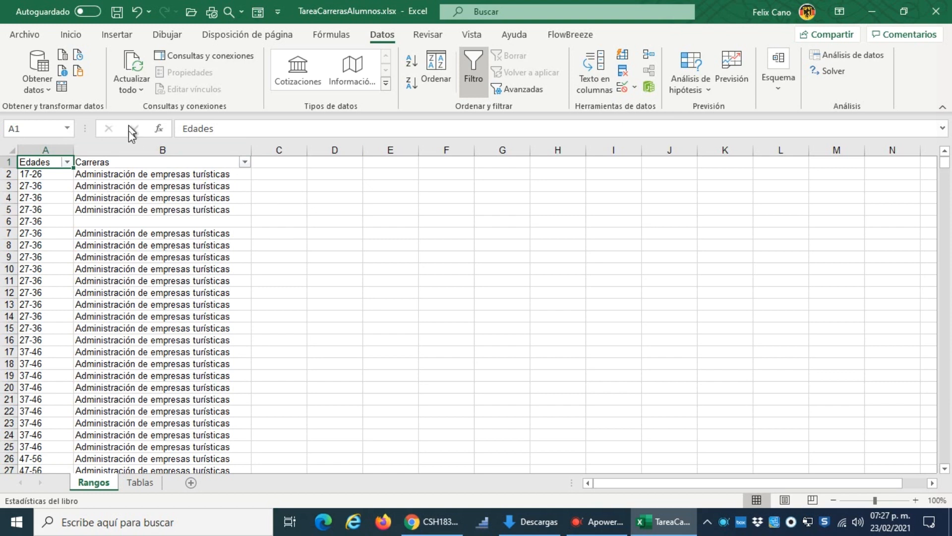
Step: Filter the Edades column of the Rangos sheet to show only the blank (Vacías) entries
{"action": "left_click", "coordinate": [69, 163]}
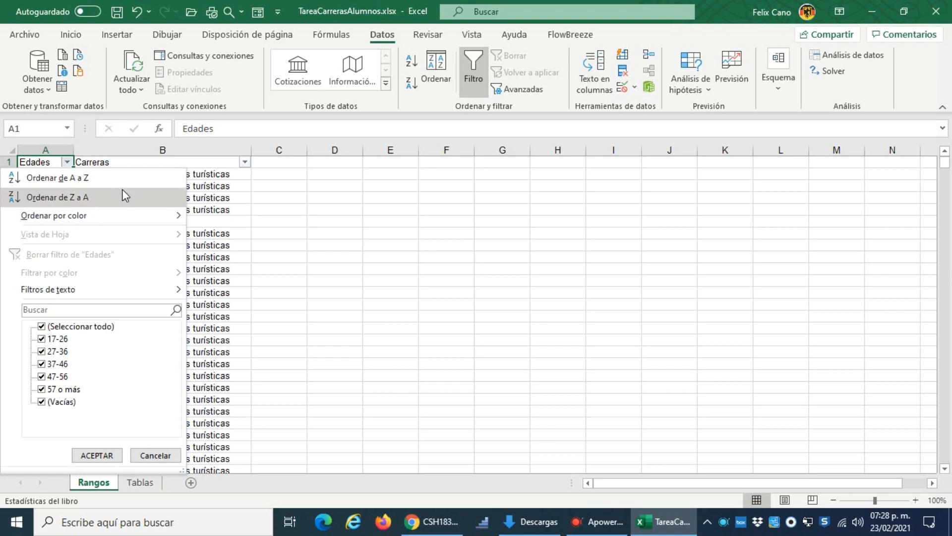
{"action": "mouse_move", "coordinate": [123, 218]}
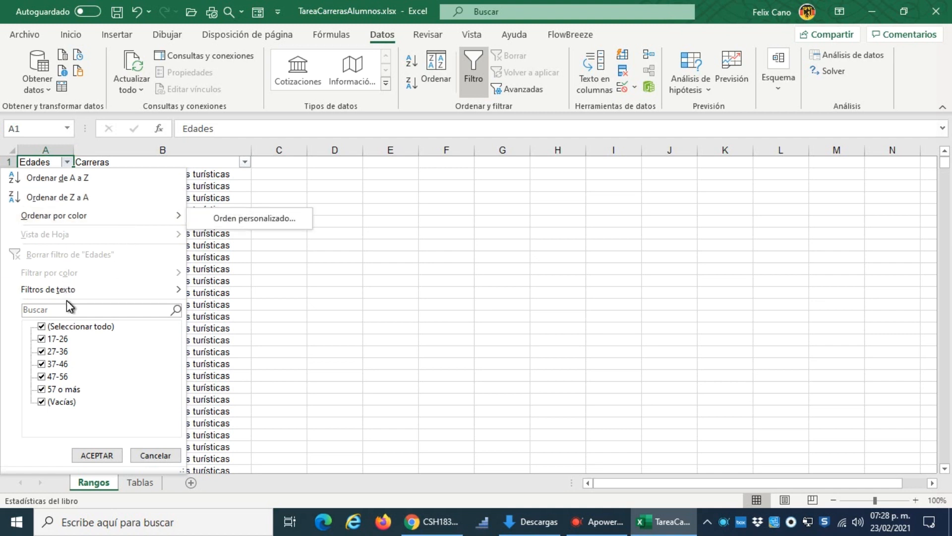
{"action": "mouse_move", "coordinate": [75, 289]}
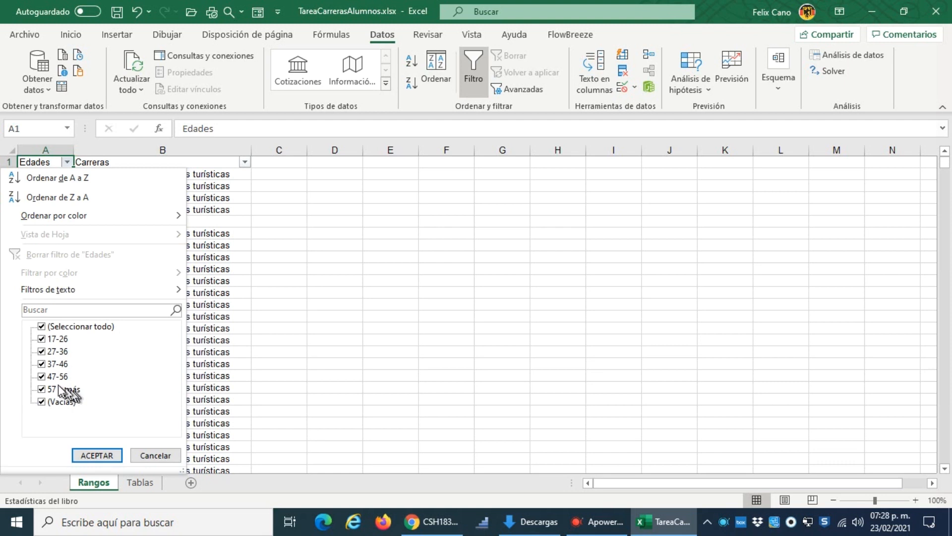
{"action": "left_click", "coordinate": [42, 326]}
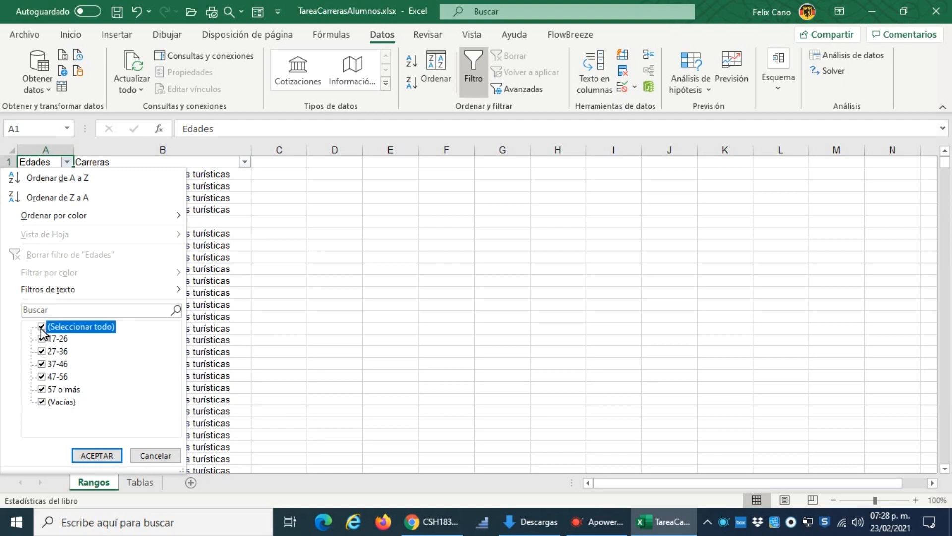
{"action": "left_click", "coordinate": [41, 402]}
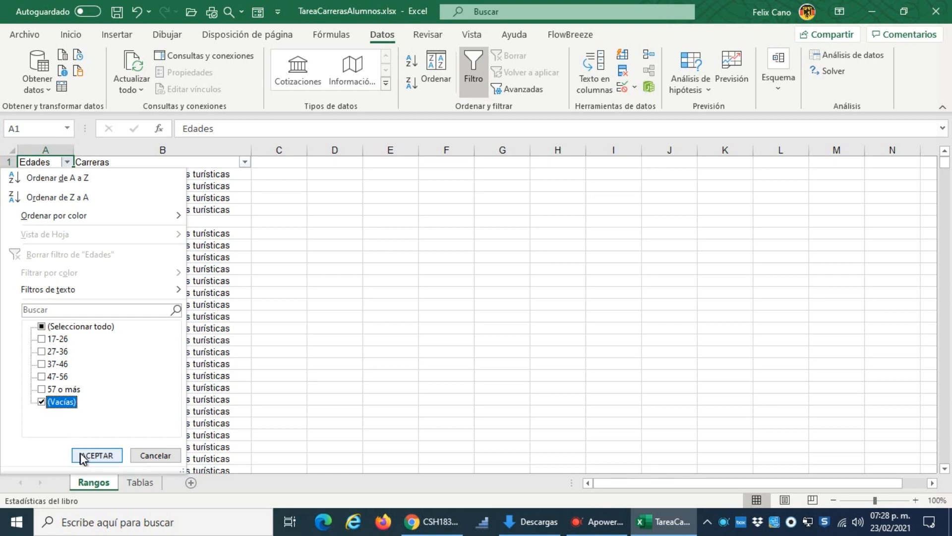
{"action": "left_click", "coordinate": [82, 455]}
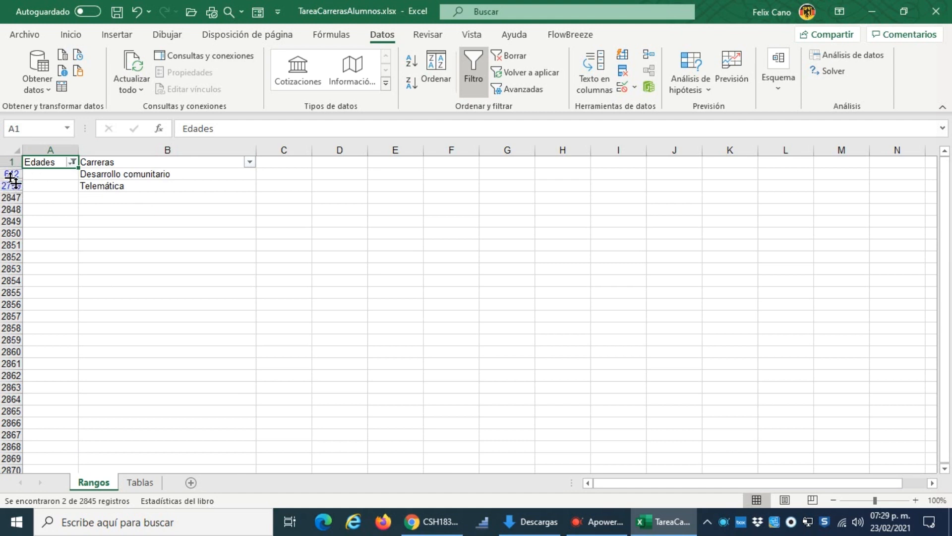
Step: Delete the filtered rows that have no Edades value
{"action": "left_click_drag", "start_coordinate": [12, 173], "coordinate": [12, 184]}
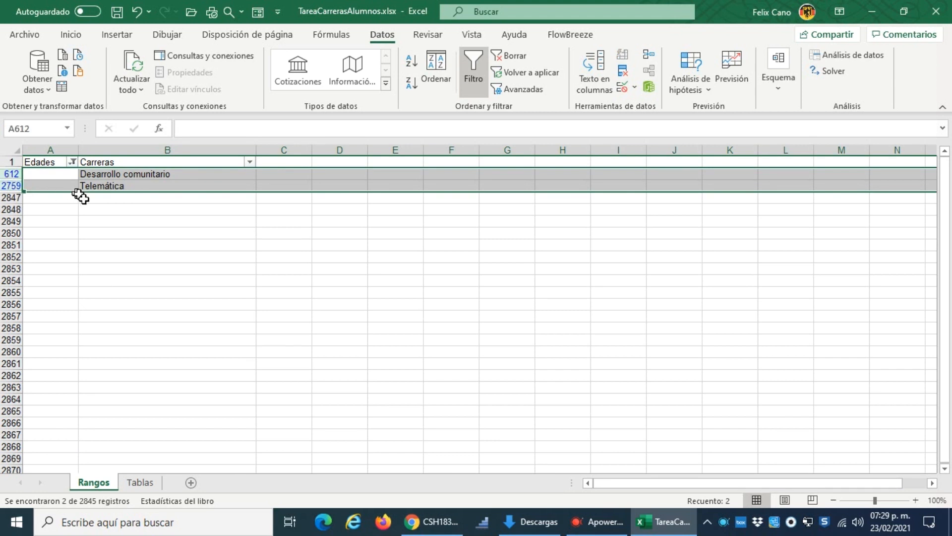
{"action": "right_click", "coordinate": [158, 178]}
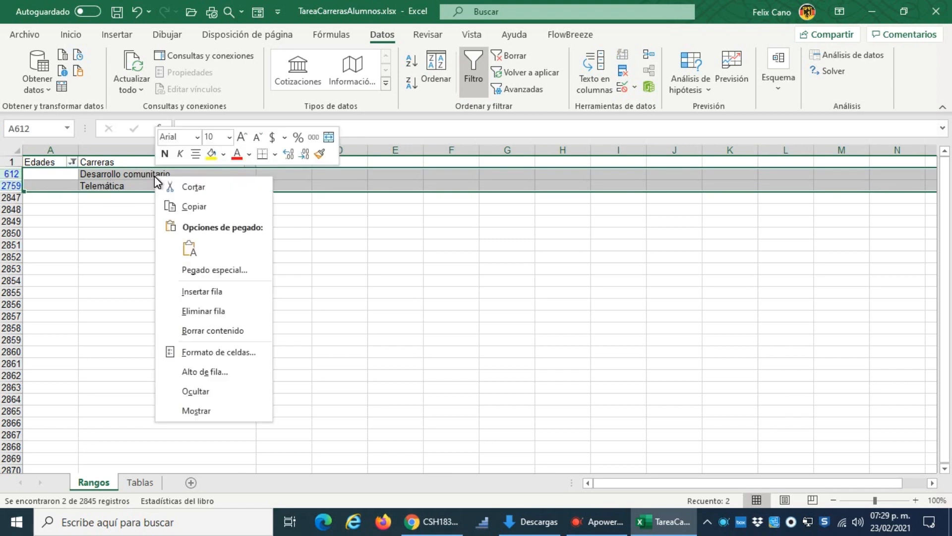
{"action": "left_click", "coordinate": [222, 318]}
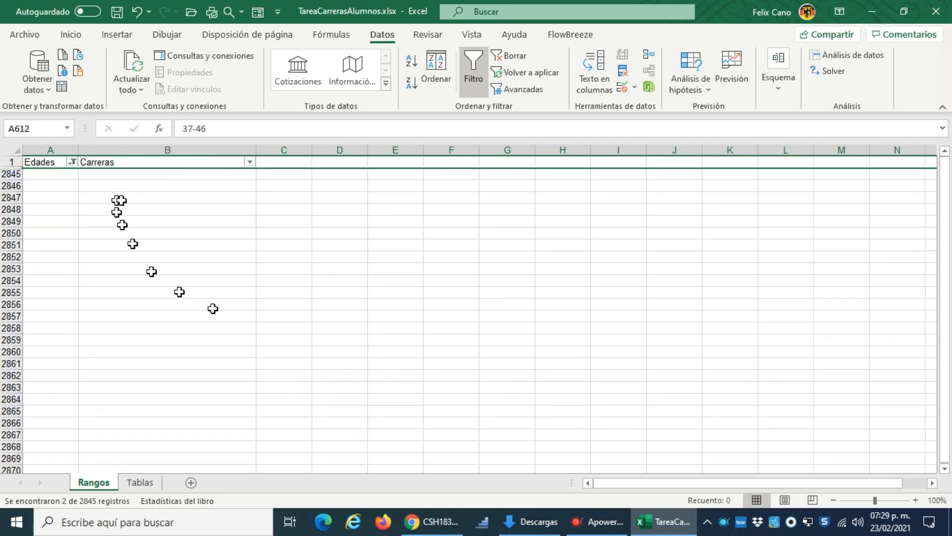
Step: Clear the Edades filter and check the column's list of filter values for blank entries
{"action": "left_click", "coordinate": [73, 162]}
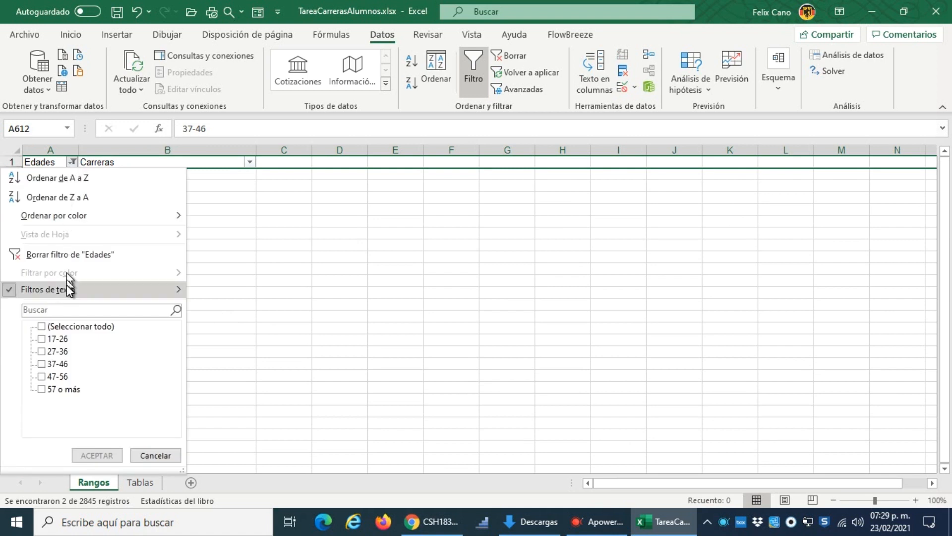
{"action": "left_click", "coordinate": [78, 256]}
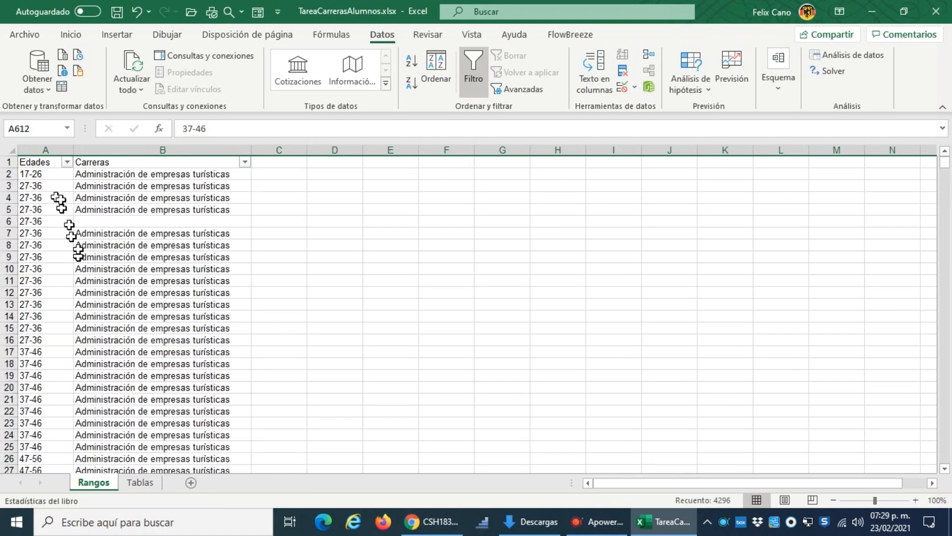
{"action": "left_click", "coordinate": [66, 164]}
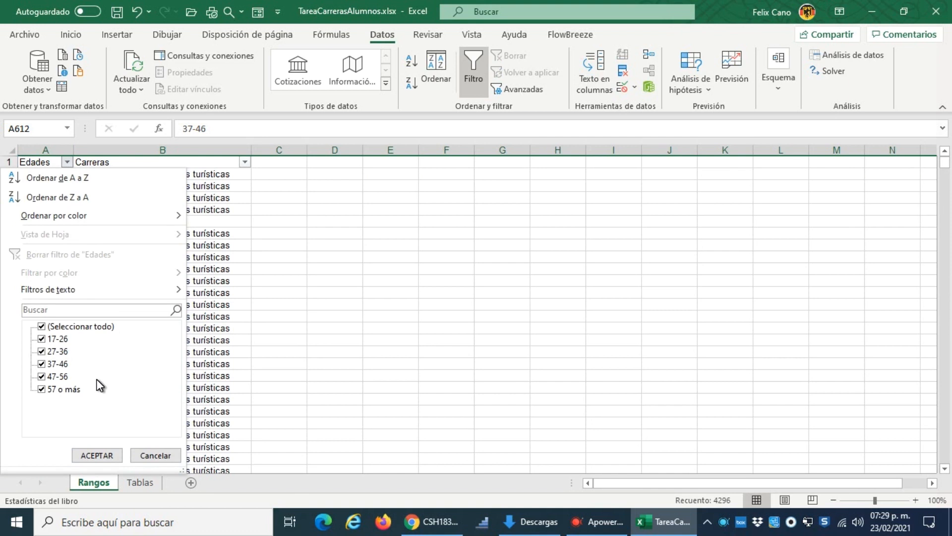
{"action": "left_click", "coordinate": [156, 456]}
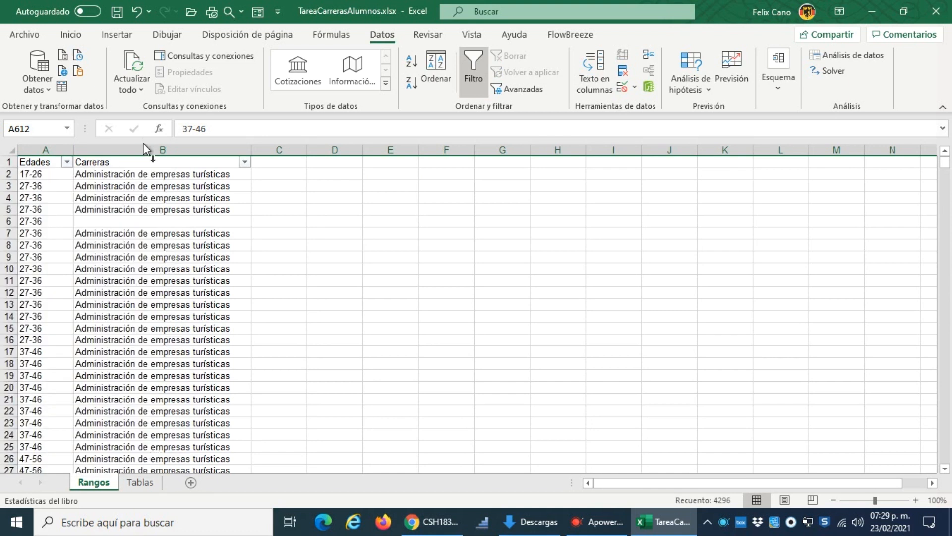
Step: Filter the Carreras column to show only the blank (Vacías) entries
{"action": "left_click", "coordinate": [159, 163]}
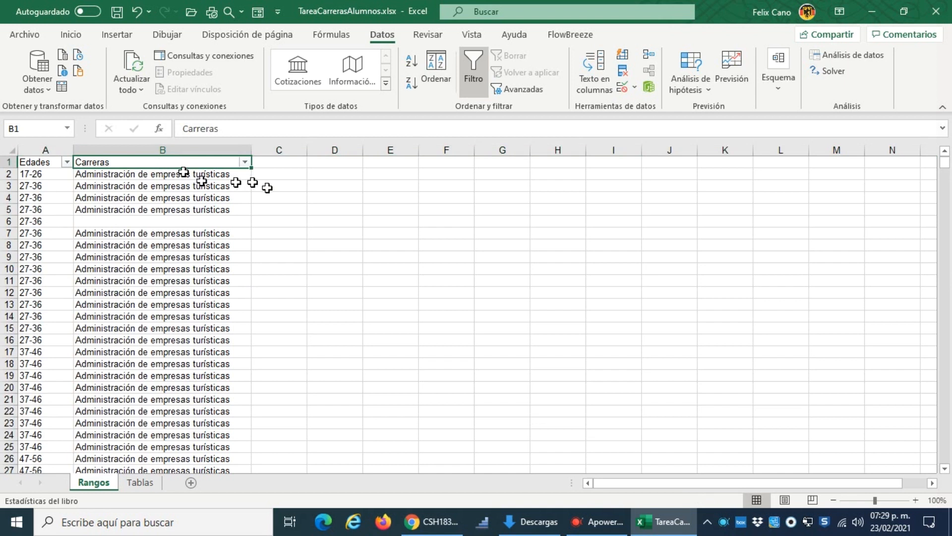
{"action": "left_click", "coordinate": [246, 163]}
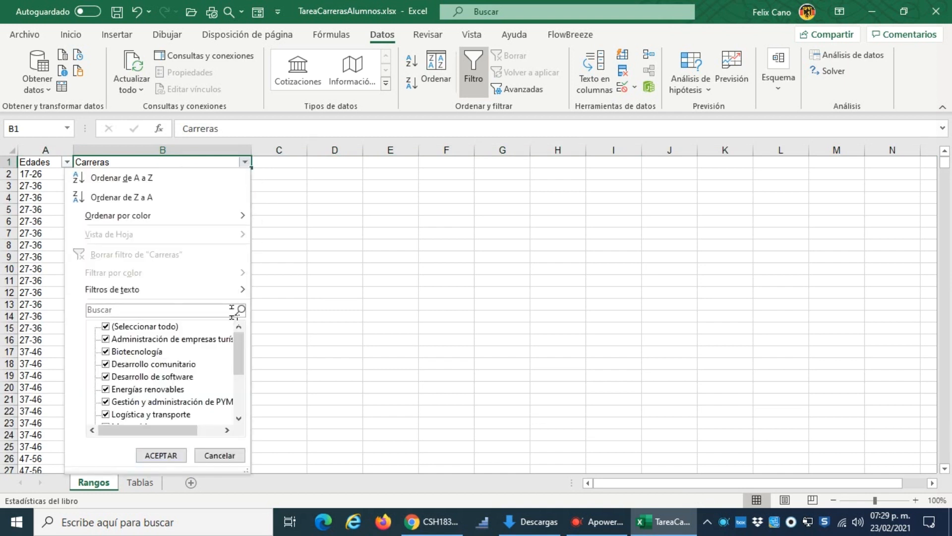
{"action": "left_click_drag", "start_coordinate": [239, 347], "coordinate": [233, 404]}
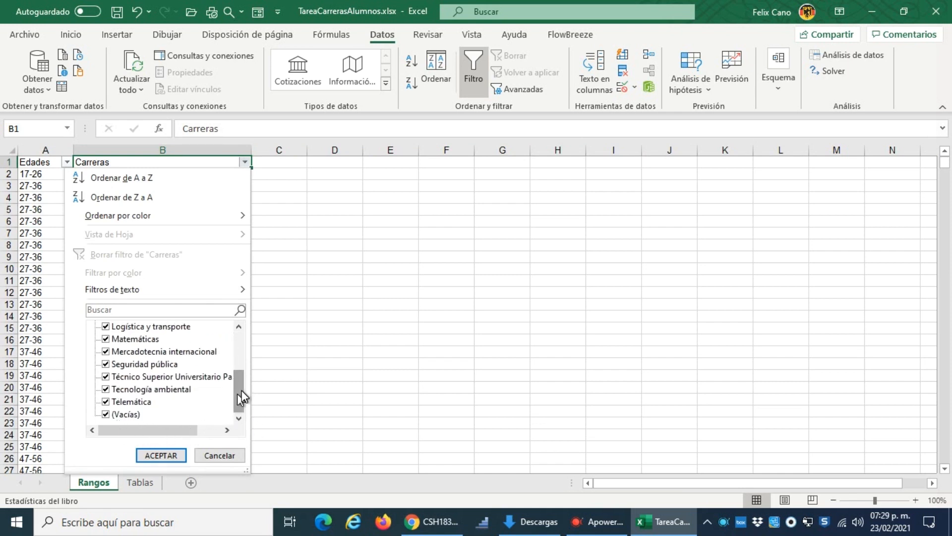
{"action": "left_click_drag", "start_coordinate": [242, 390], "coordinate": [242, 316]}
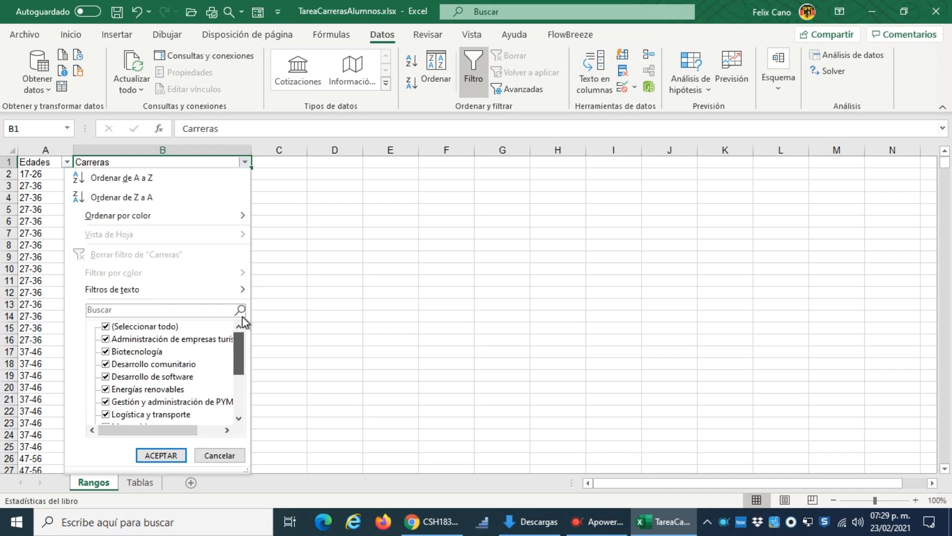
{"action": "left_click", "coordinate": [106, 326]}
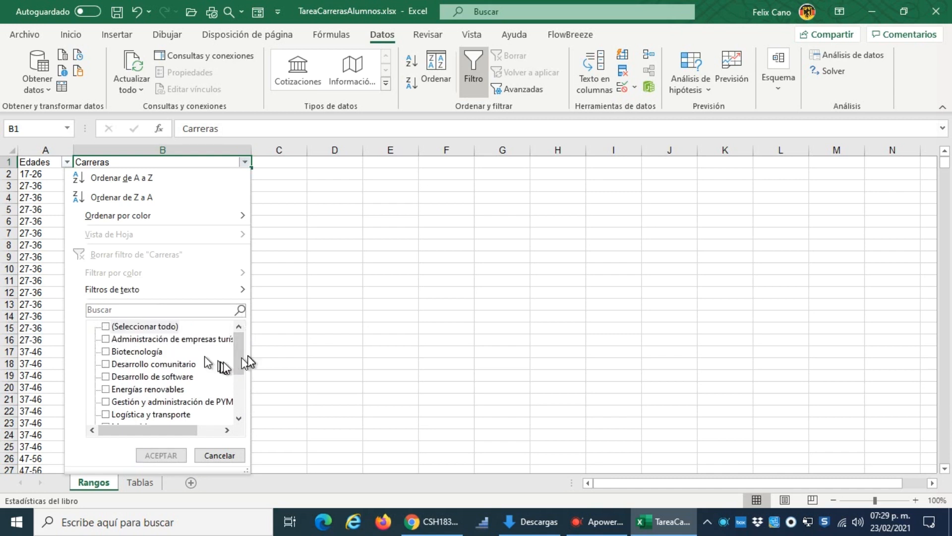
{"action": "left_click_drag", "start_coordinate": [240, 353], "coordinate": [241, 384]}
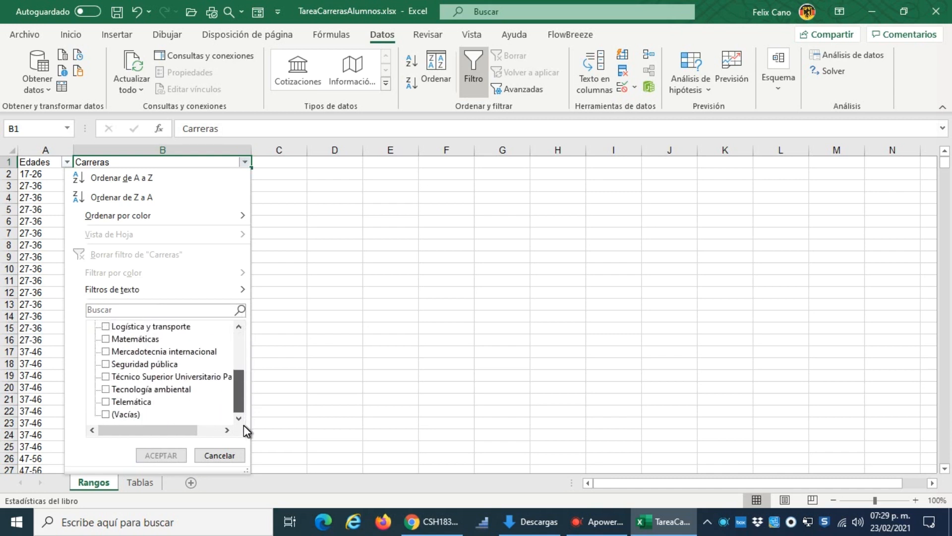
{"action": "left_click", "coordinate": [105, 414]}
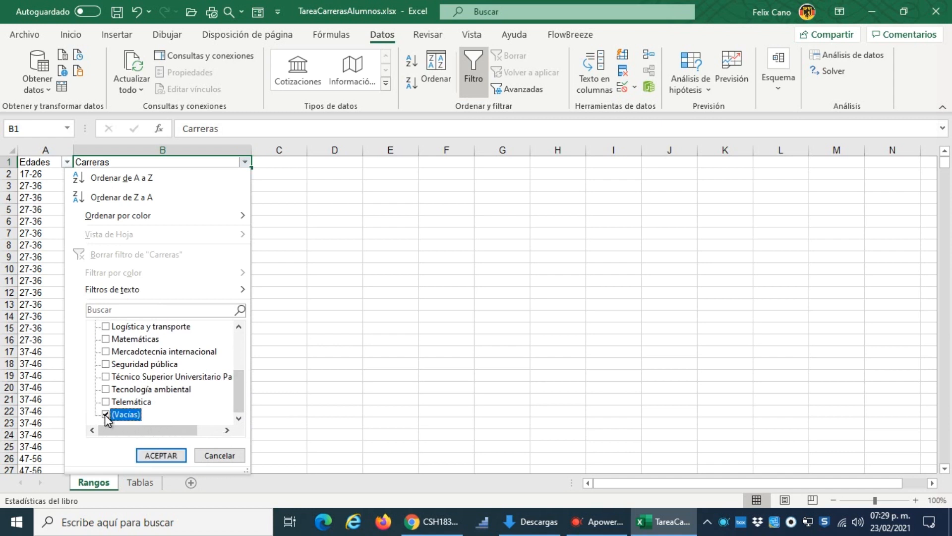
{"action": "left_click", "coordinate": [162, 455]}
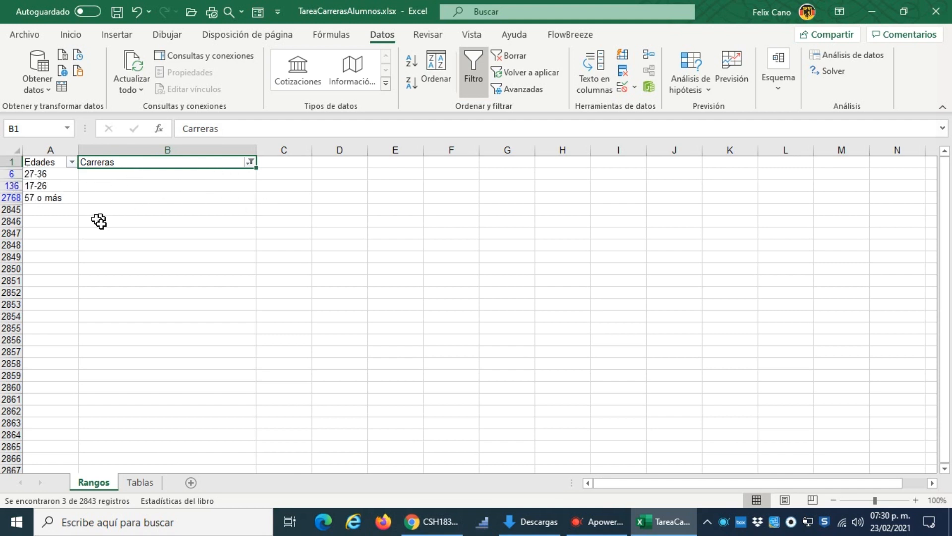
Step: Delete the filtered rows that have no Carreras value
{"action": "left_click_drag", "start_coordinate": [11, 173], "coordinate": [14, 200]}
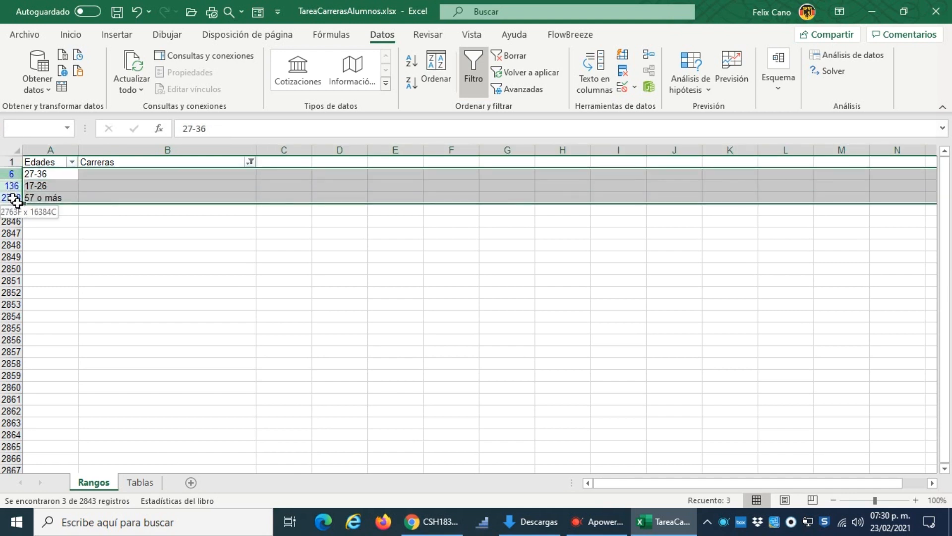
{"action": "right_click", "coordinate": [197, 186]}
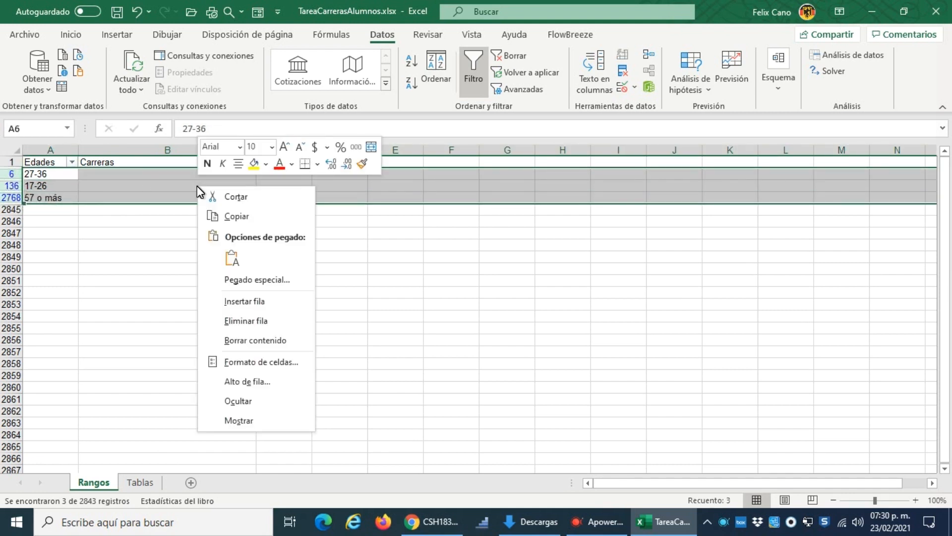
{"action": "left_click", "coordinate": [283, 321]}
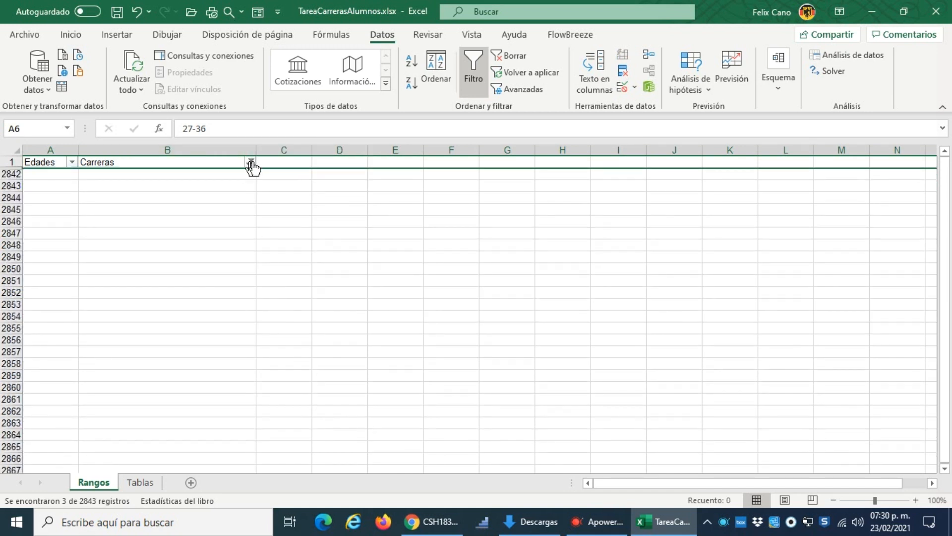
Step: Clear the Carreras filter and check the column's list of filter values for blank entries
{"action": "left_click", "coordinate": [250, 162]}
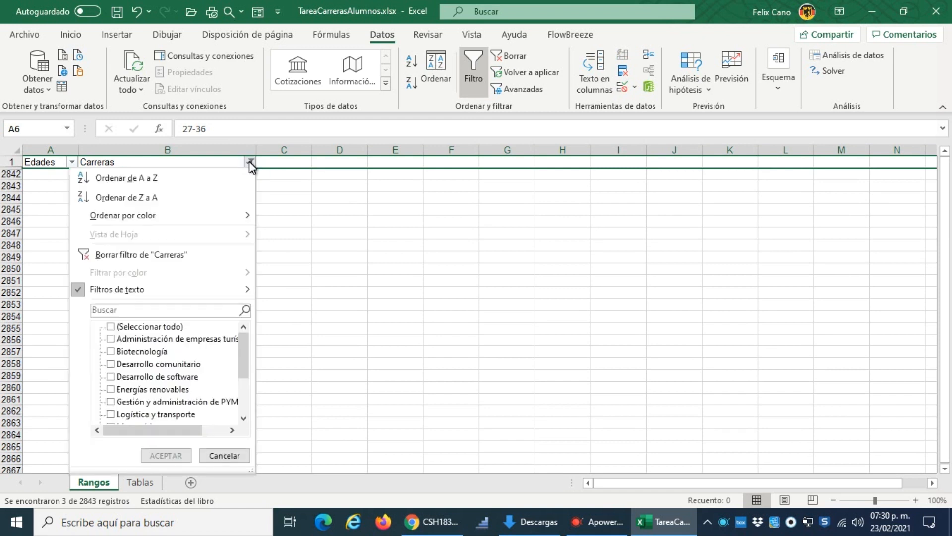
{"action": "left_click", "coordinate": [177, 254]}
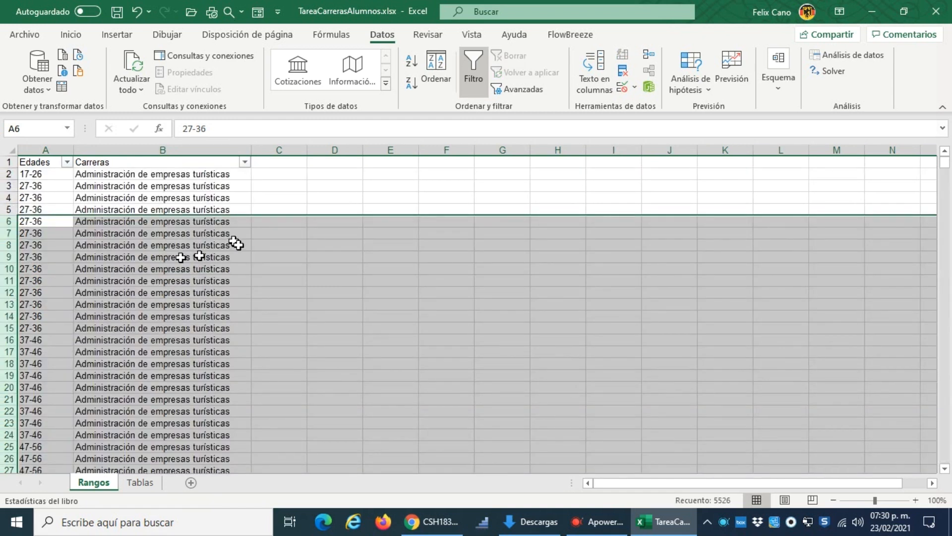
{"action": "left_click", "coordinate": [184, 176]}
{"action": "scroll", "coordinate": [255, 282], "scroll_direction": "down", "scroll_amount": 2}
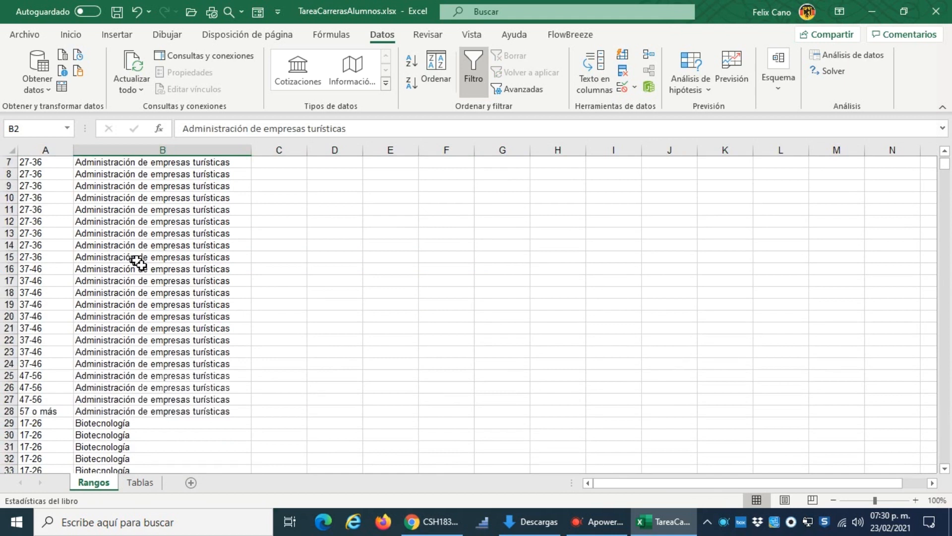
{"action": "scroll", "coordinate": [134, 259], "scroll_direction": "up", "scroll_amount": 2}
{"action": "left_click", "coordinate": [245, 162]}
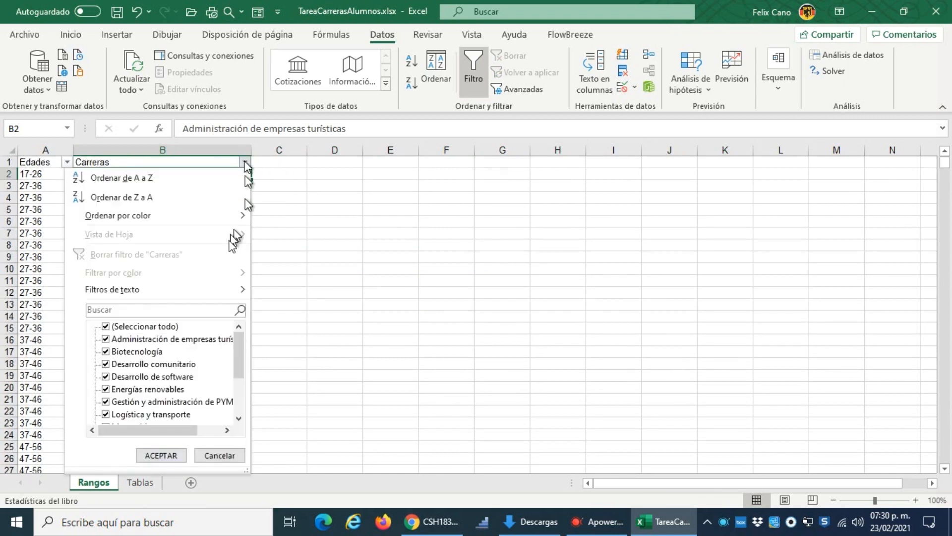
{"action": "scroll", "coordinate": [228, 347], "scroll_direction": "down", "scroll_amount": 3}
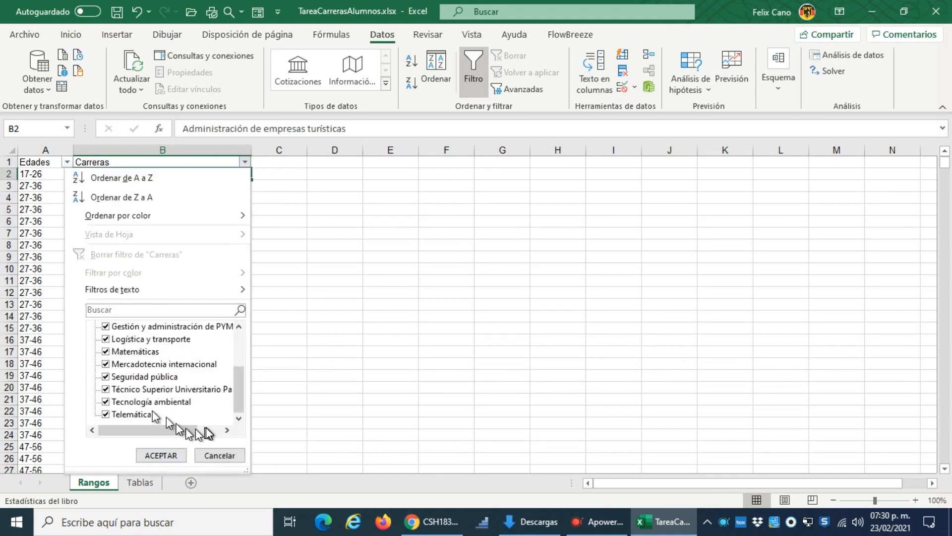
{"action": "scroll", "coordinate": [207, 426], "scroll_direction": "up", "scroll_amount": 3}
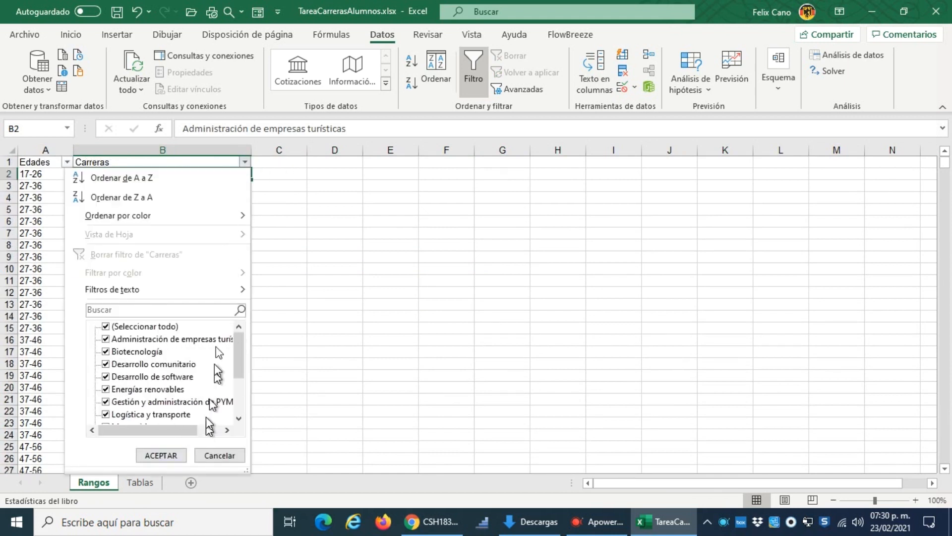
{"action": "left_click", "coordinate": [245, 163]}
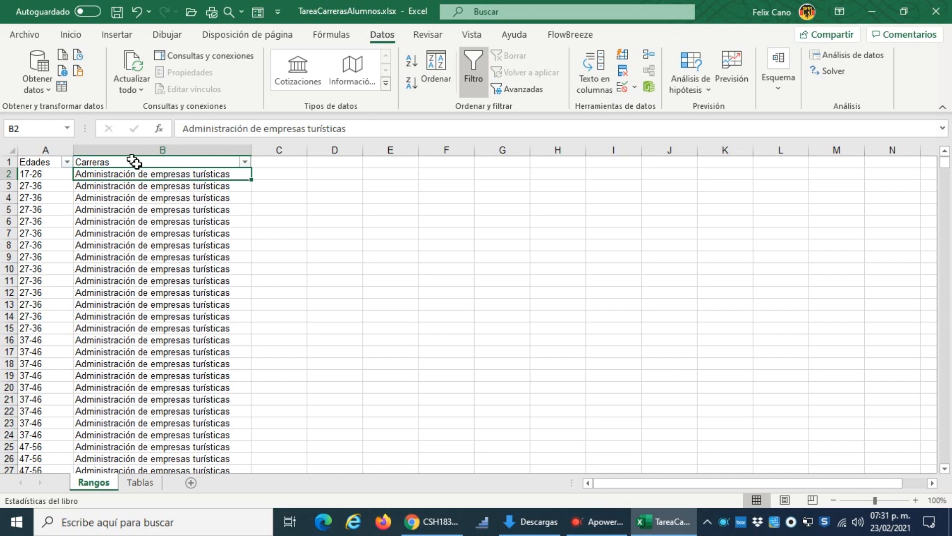
Step: Turn off the filter and sort the data by Carreras and secondarily by Edades, both A to Z, treating the first row as headers
{"action": "left_click", "coordinate": [39, 161]}
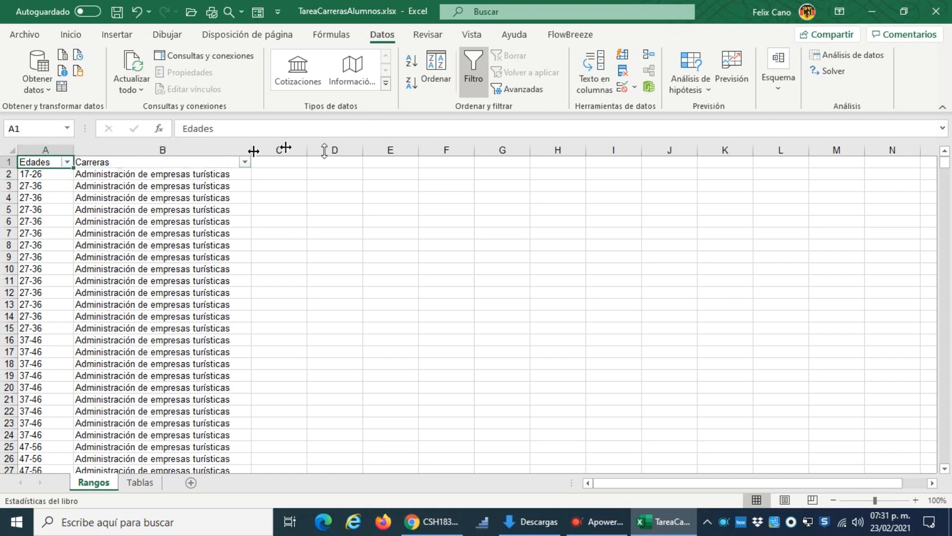
{"action": "left_click", "coordinate": [472, 61]}
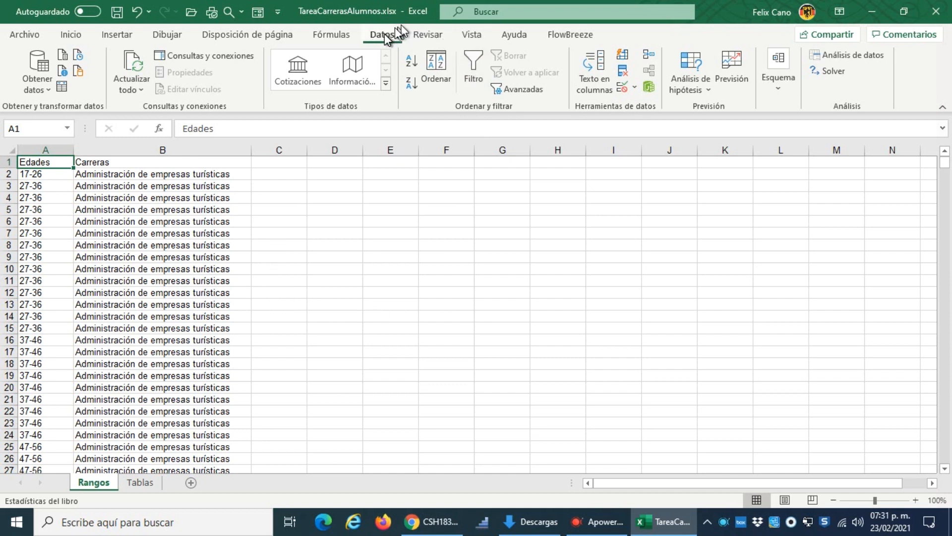
{"action": "left_click", "coordinate": [440, 63]}
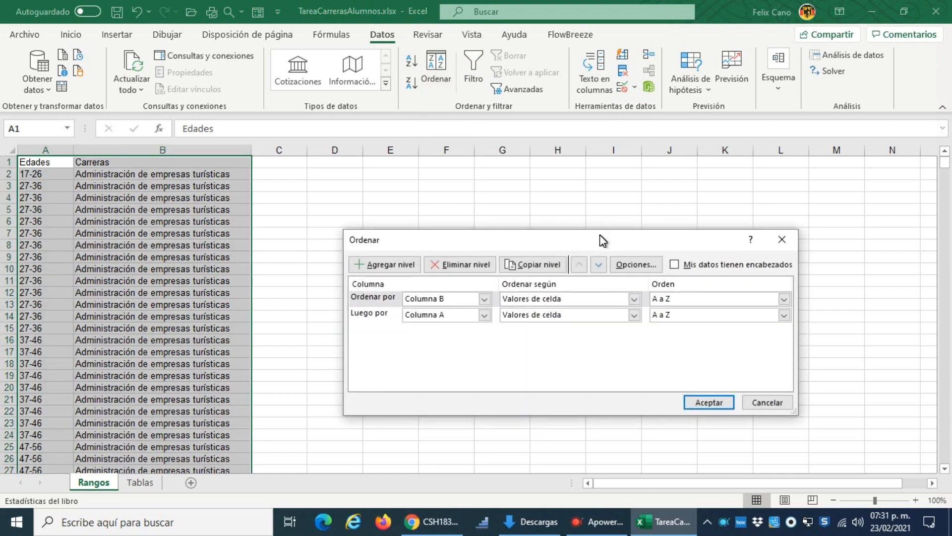
{"action": "left_click_drag", "start_coordinate": [600, 241], "coordinate": [499, 180]}
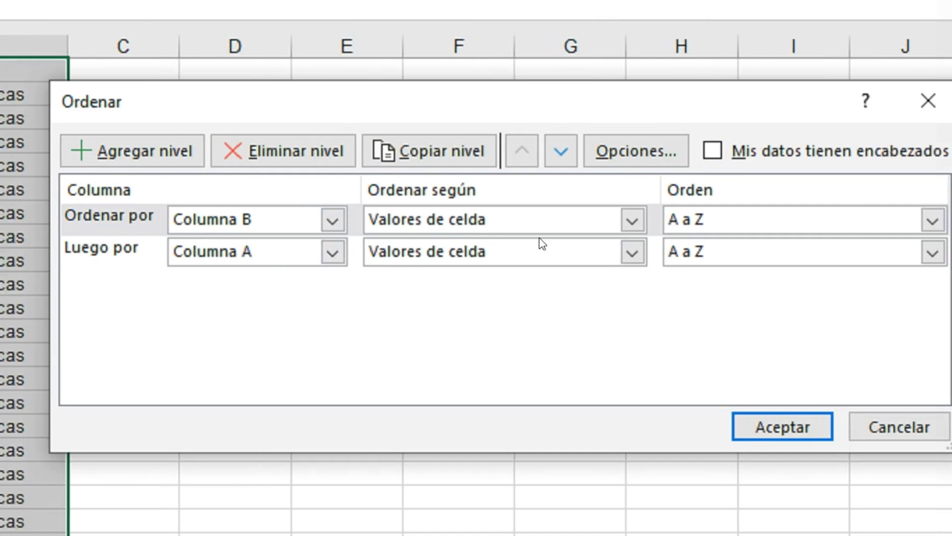
{"action": "left_click", "coordinate": [695, 150]}
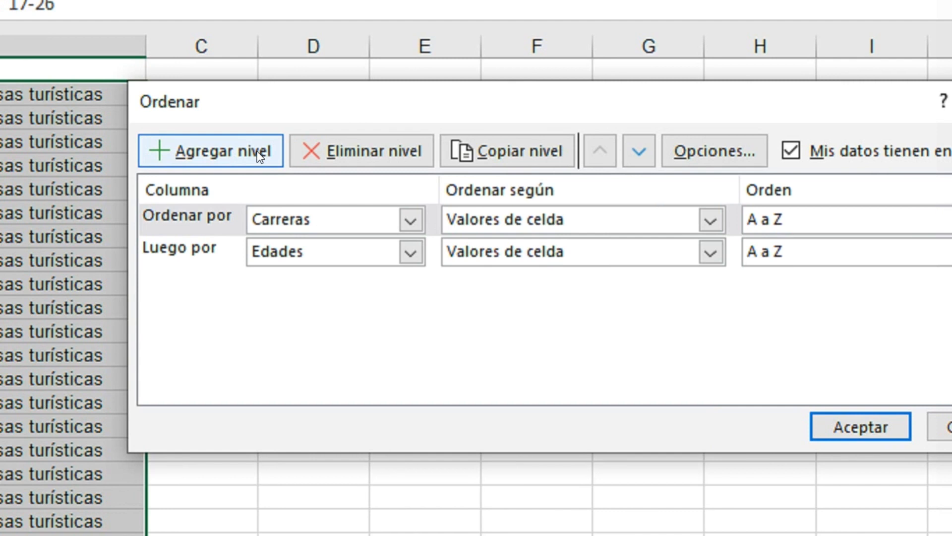
{"action": "left_click", "coordinate": [259, 157]}
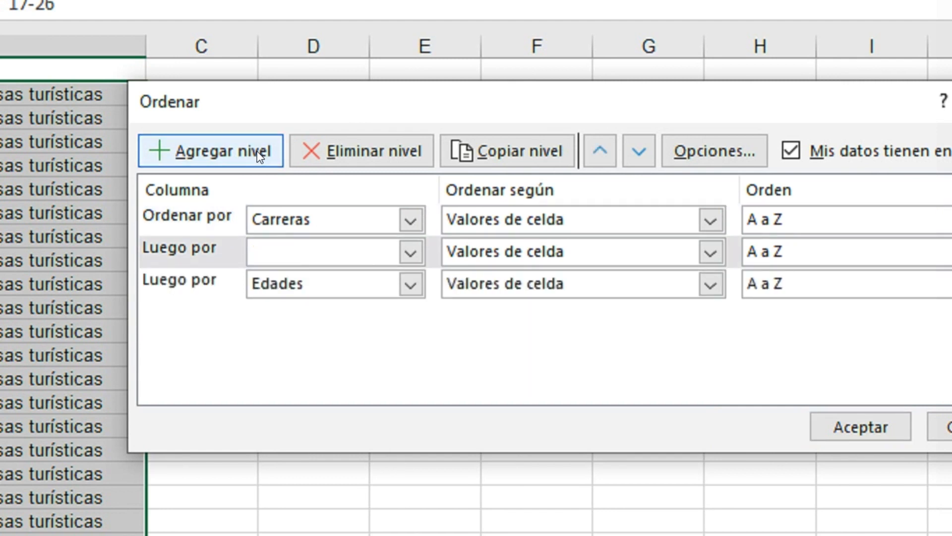
{"action": "left_click", "coordinate": [364, 153]}
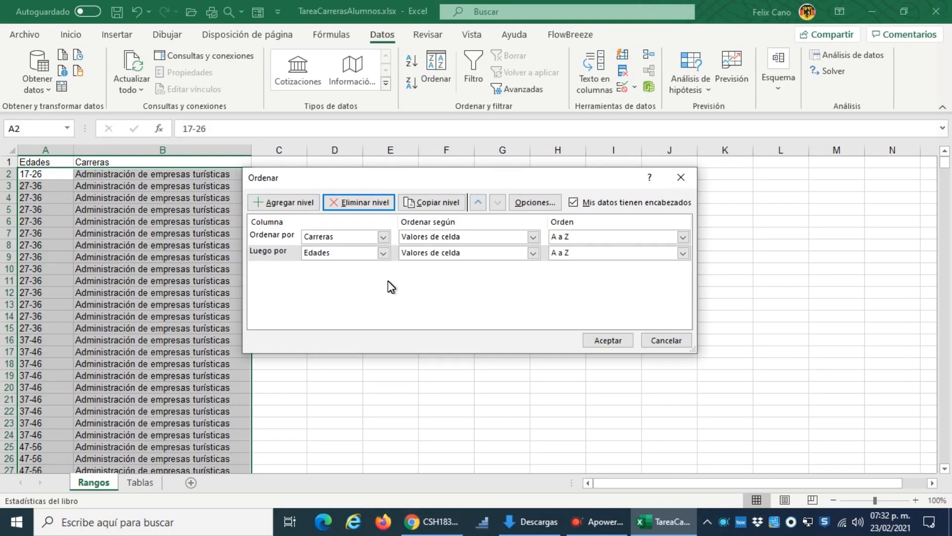
{"action": "left_click", "coordinate": [608, 340]}
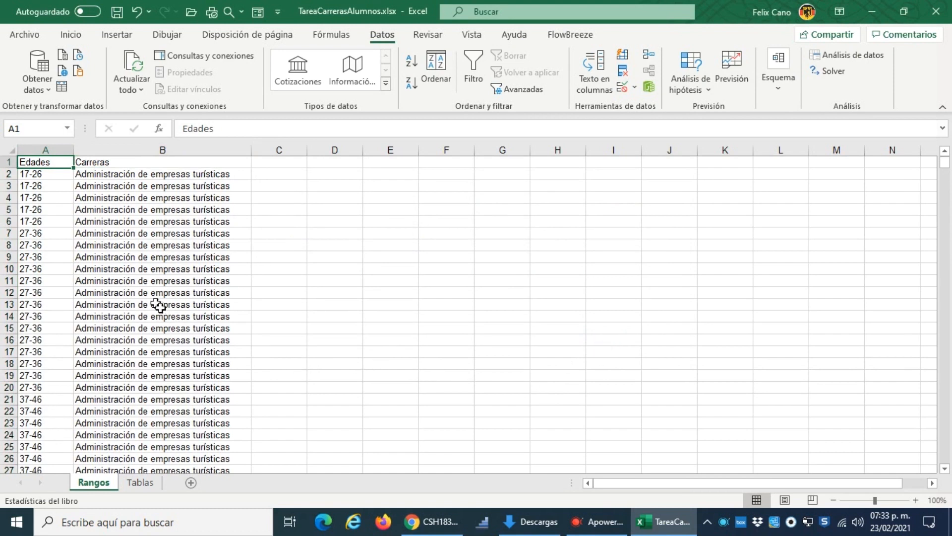
Step: Examine how the sorted rows are grouped by career and by age range within each career, and return to the start of the sheet
{"action": "scroll", "coordinate": [158, 305], "scroll_direction": "down", "scroll_amount": 4}
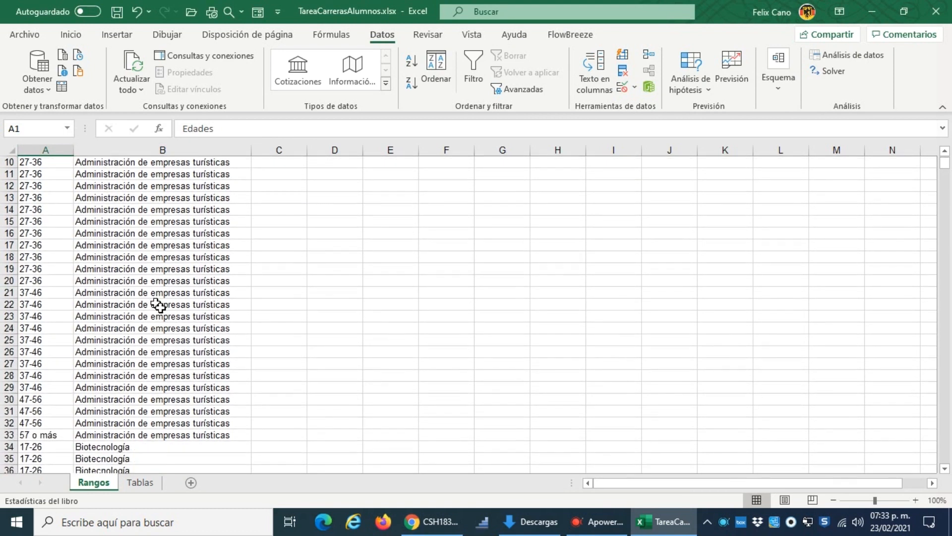
{"action": "scroll", "coordinate": [104, 322], "scroll_direction": "up", "scroll_amount": 4}
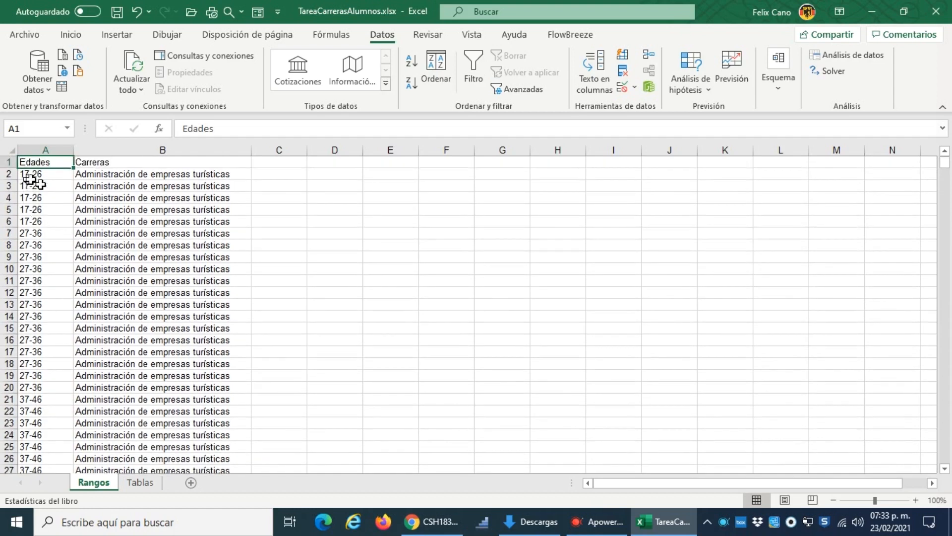
{"action": "scroll", "coordinate": [187, 192], "scroll_direction": "down", "scroll_amount": 4}
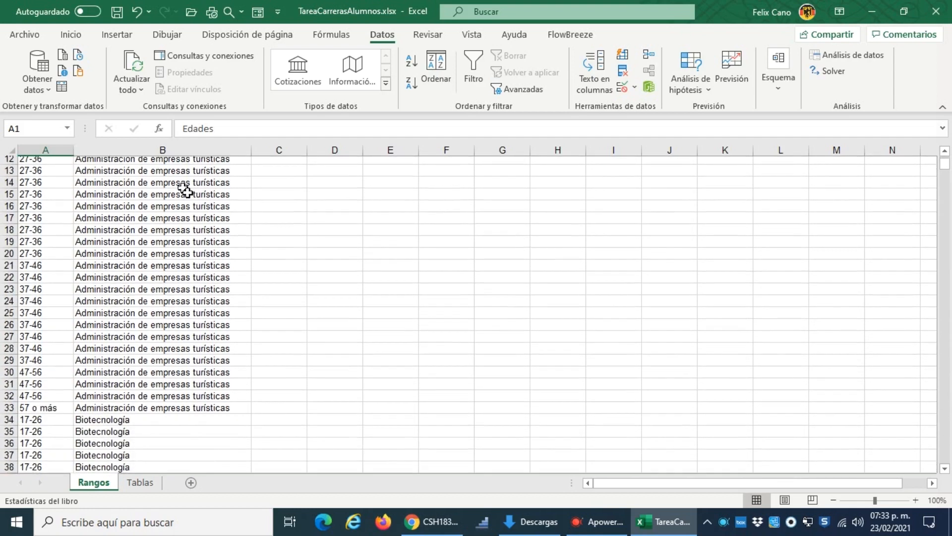
{"action": "scroll", "coordinate": [217, 243], "scroll_direction": "down", "scroll_amount": 5}
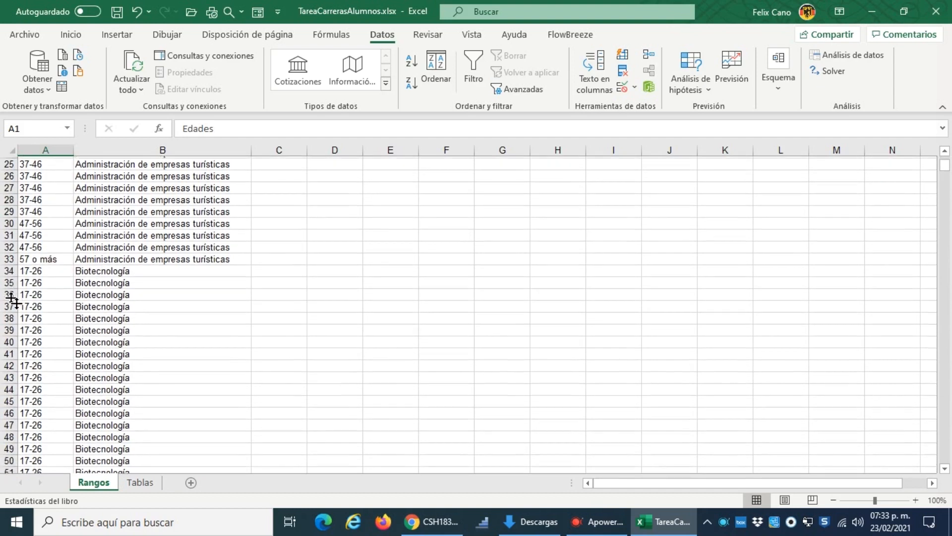
{"action": "scroll", "coordinate": [67, 279], "scroll_direction": "up", "scroll_amount": 9}
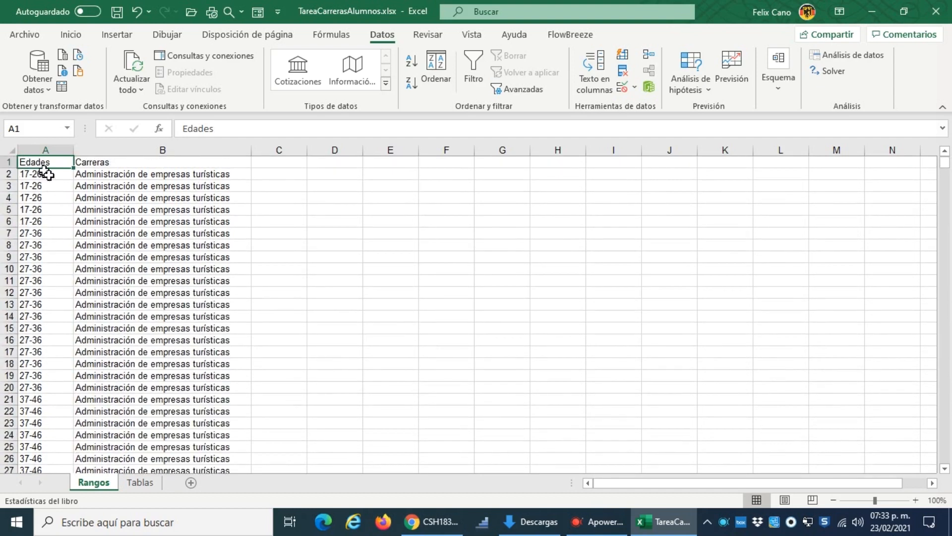
{"action": "scroll", "coordinate": [53, 198], "scroll_direction": "down", "scroll_amount": 7}
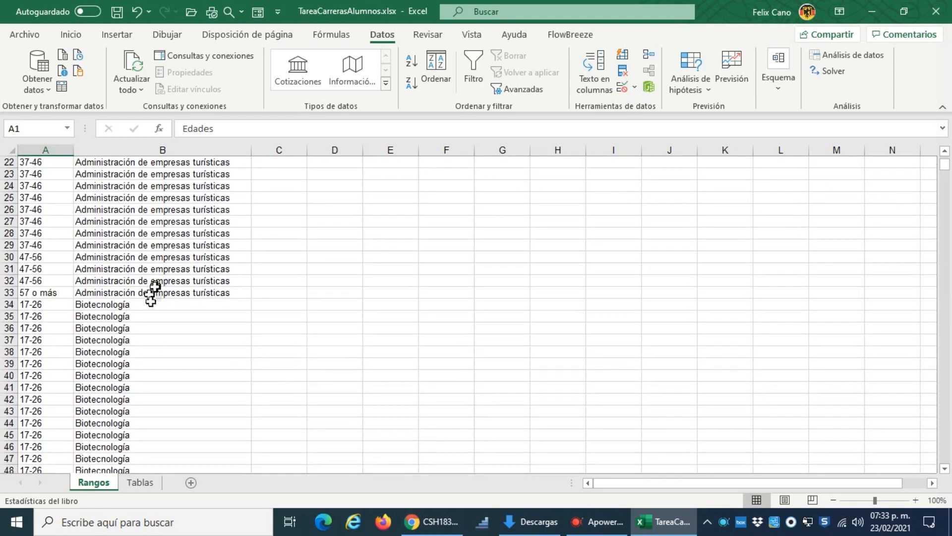
{"action": "scroll", "coordinate": [124, 298], "scroll_direction": "down", "scroll_amount": 4}
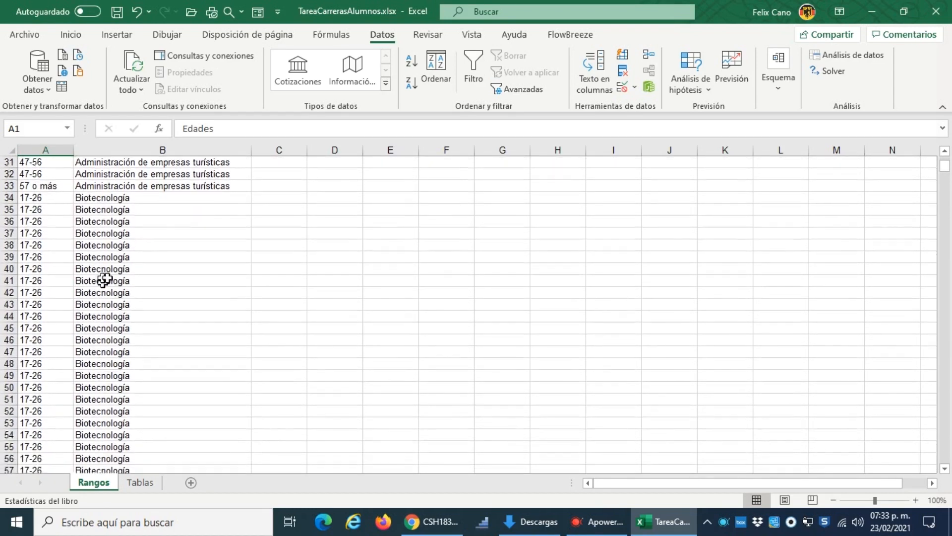
{"action": "scroll", "coordinate": [119, 199], "scroll_direction": "down", "scroll_amount": 4}
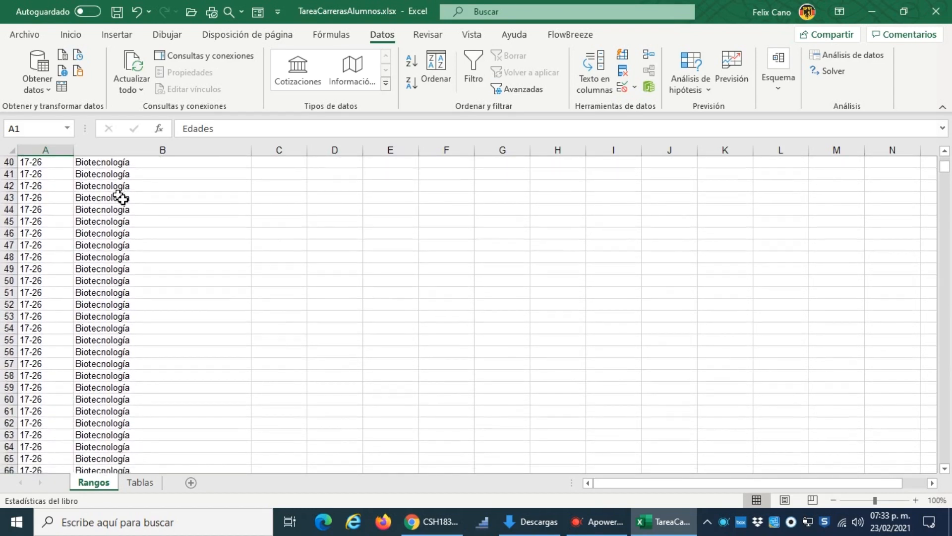
{"action": "scroll", "coordinate": [79, 276], "scroll_direction": "down", "scroll_amount": 6}
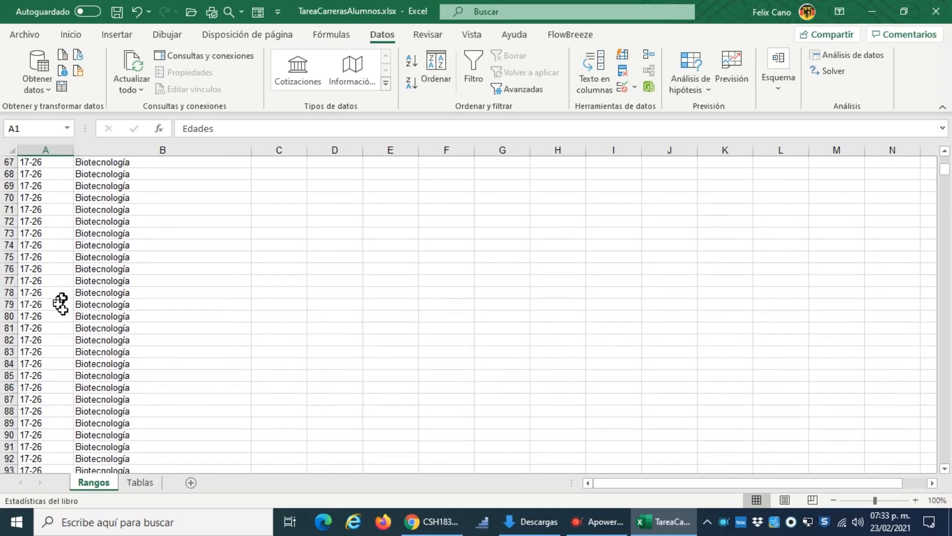
{"action": "scroll", "coordinate": [58, 311], "scroll_direction": "down", "scroll_amount": 13}
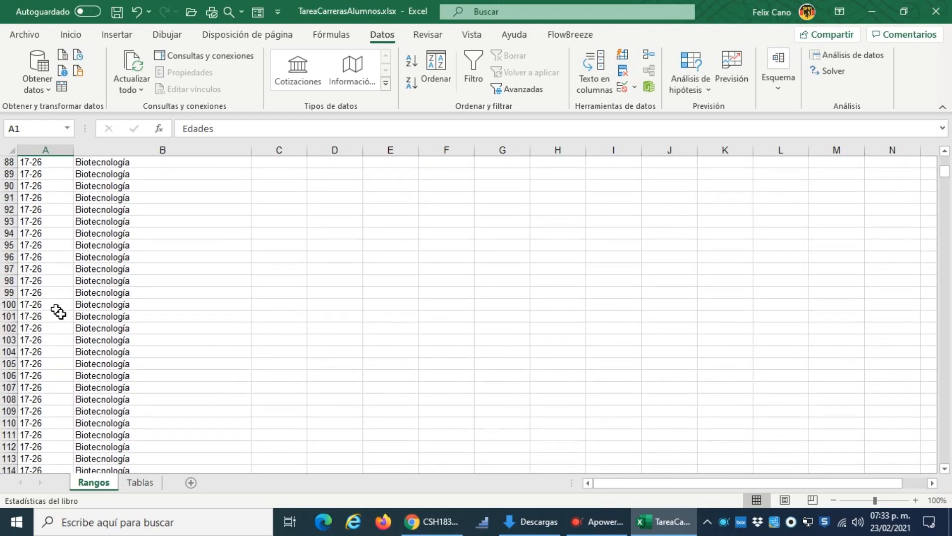
{"action": "scroll", "coordinate": [42, 336], "scroll_direction": "down", "scroll_amount": 20}
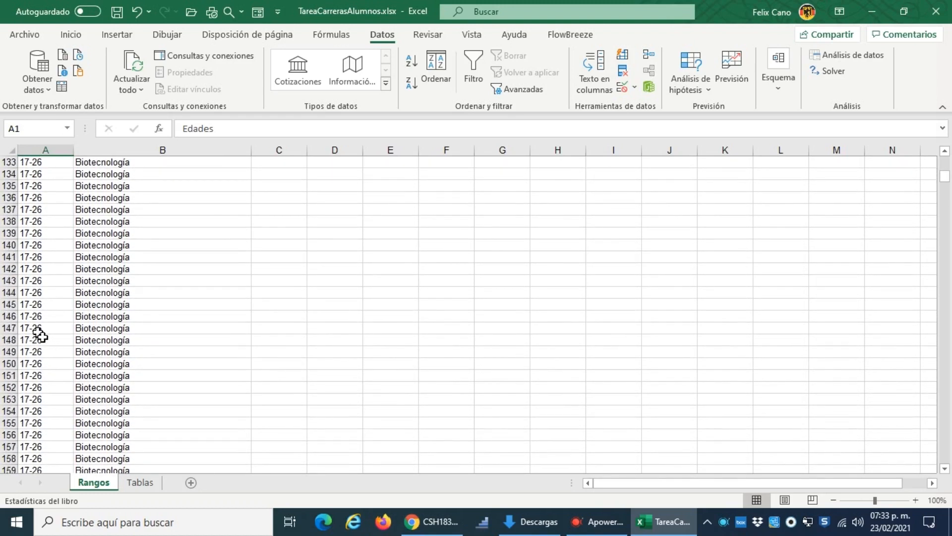
{"action": "scroll", "coordinate": [55, 346], "scroll_direction": "down", "scroll_amount": 19}
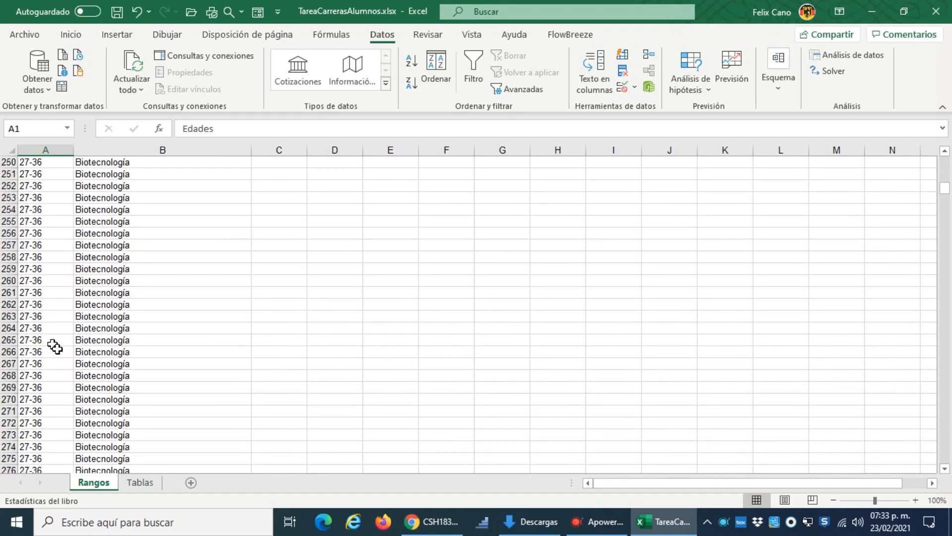
{"action": "scroll", "coordinate": [55, 345], "scroll_direction": "up", "scroll_amount": 20}
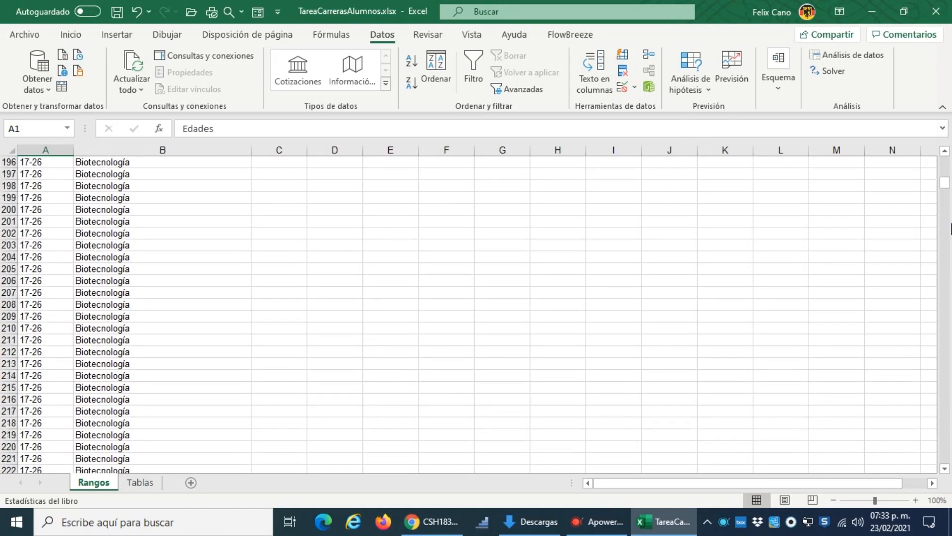
{"action": "left_click_drag", "start_coordinate": [945, 184], "coordinate": [949, 161]}
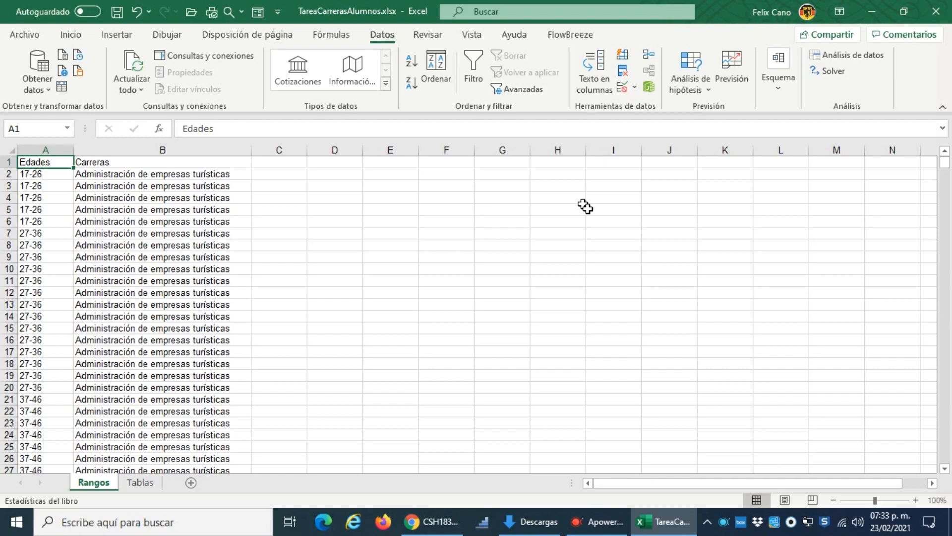
Step: Copy the whole Carreras column to column F
{"action": "left_click", "coordinate": [194, 151]}
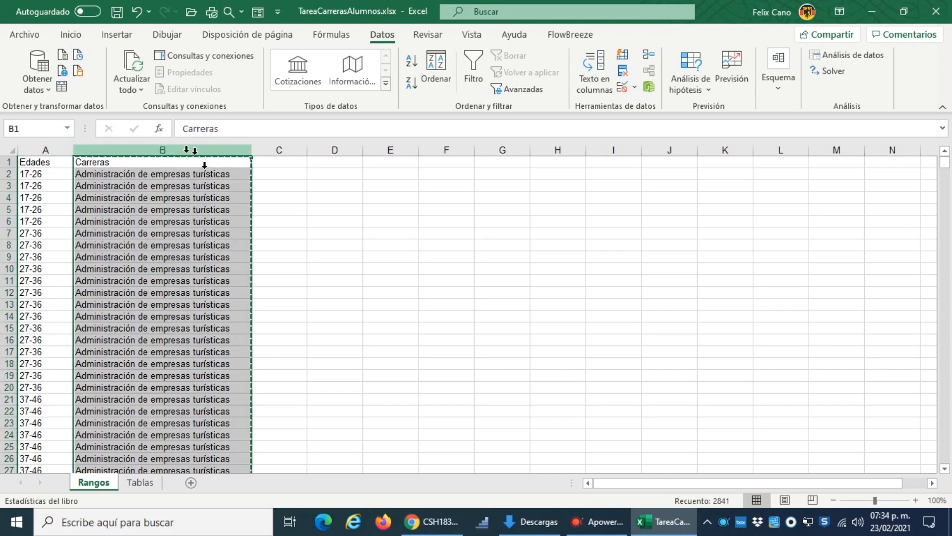
{"action": "key", "text": "ctrl+c"}
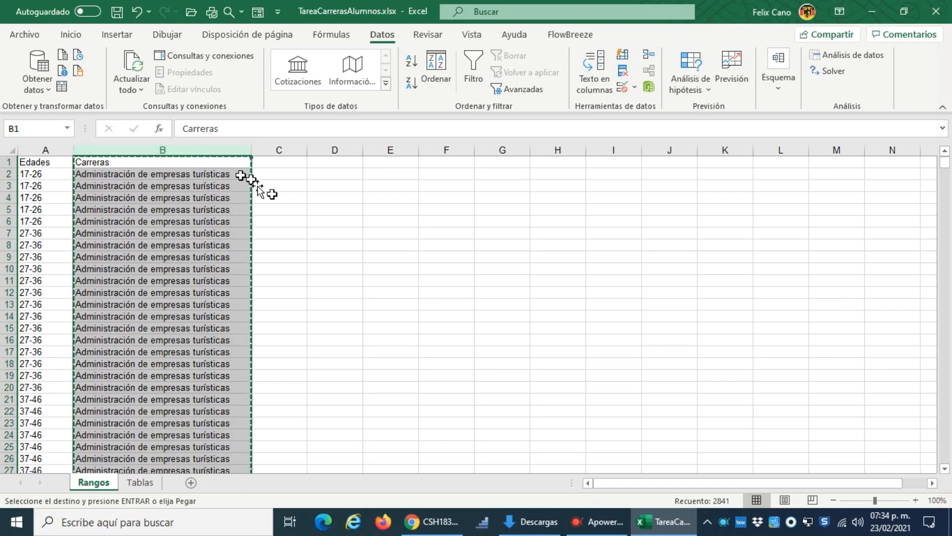
{"action": "left_click", "coordinate": [447, 164]}
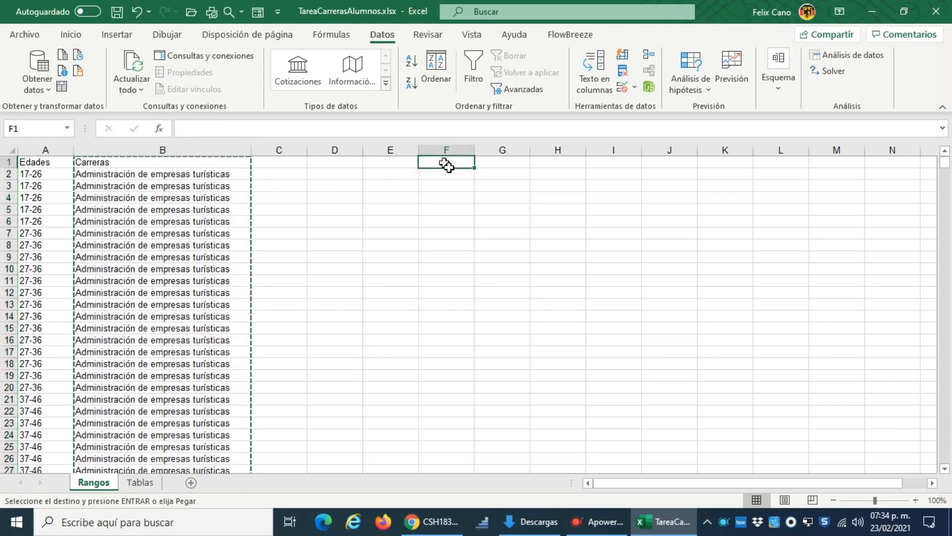
{"action": "key", "text": "ctrl+v"}
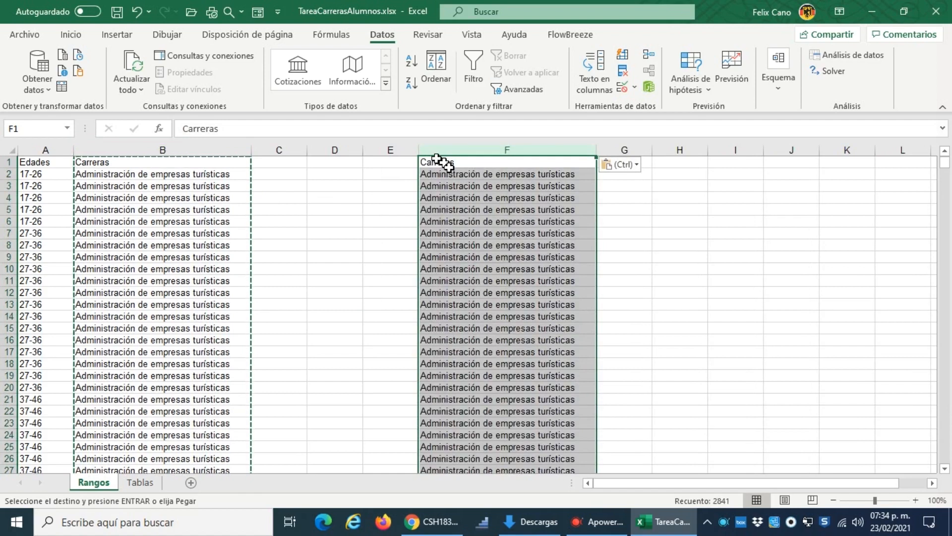
{"action": "key", "text": "Escape"}
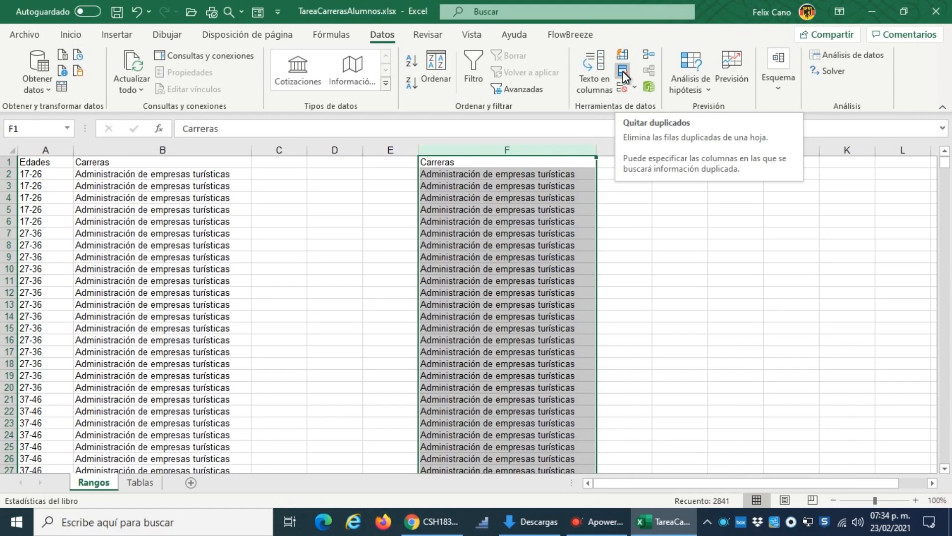
Step: Remove the duplicates from the copied Carreras column F, treating its first row as a header
{"action": "left_click", "coordinate": [622, 75]}
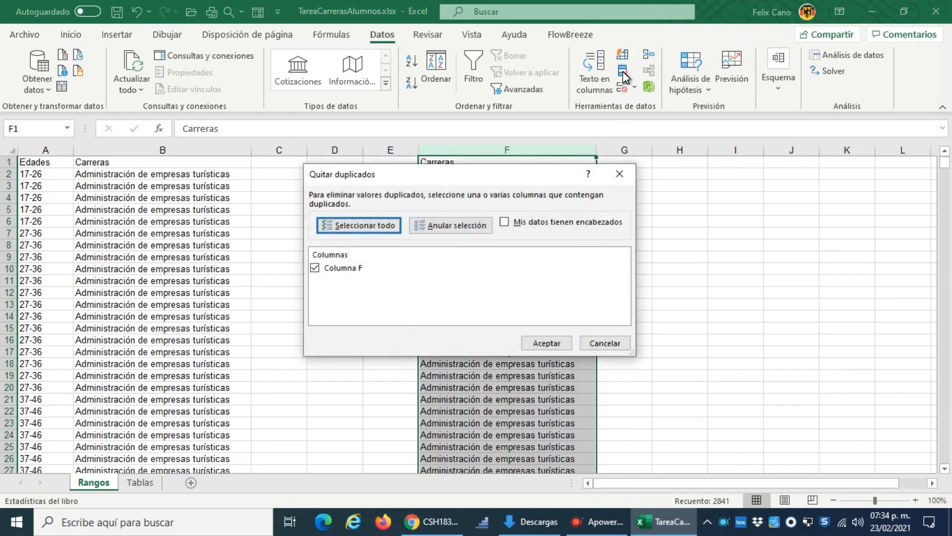
{"action": "left_click", "coordinate": [503, 223]}
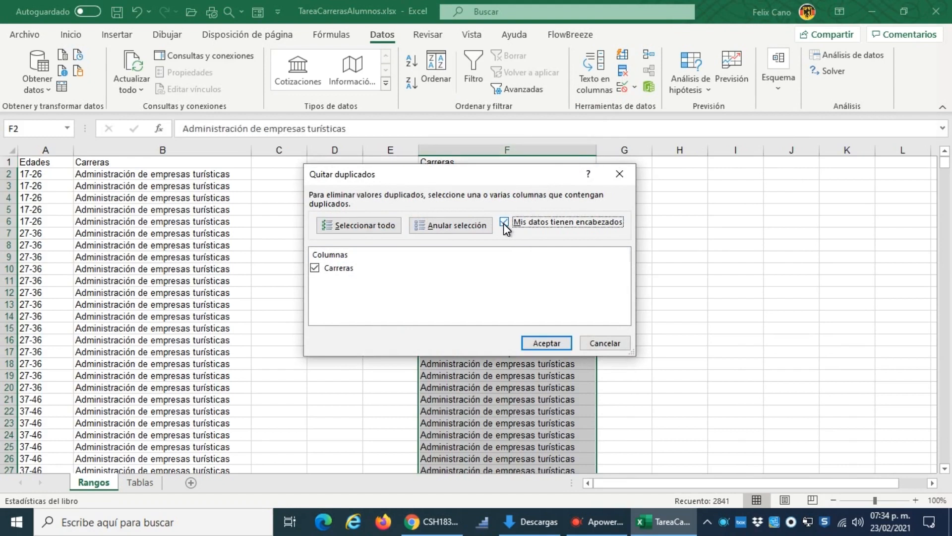
{"action": "left_click", "coordinate": [557, 341]}
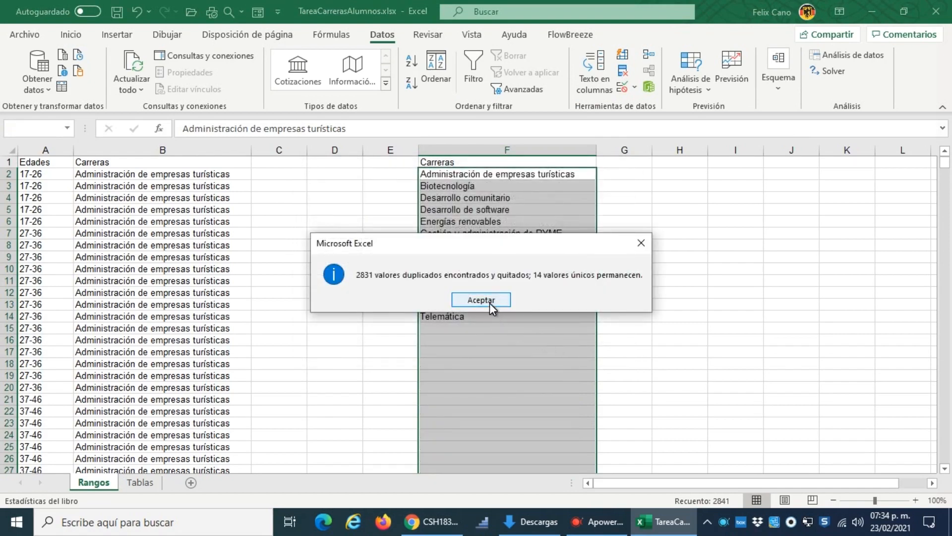
{"action": "left_click", "coordinate": [489, 301]}
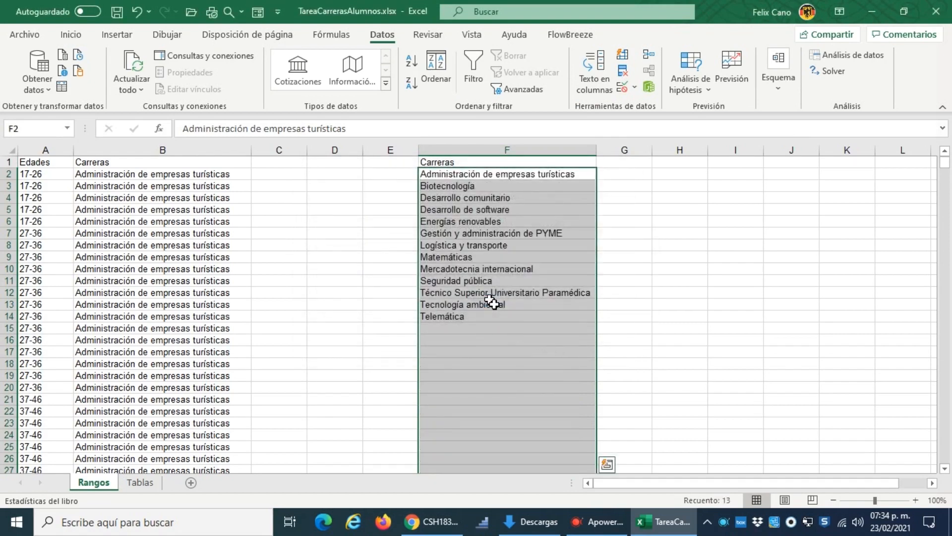
Step: Review the list of unique careers in F2:F14 and select cell G2 beside the first one
{"action": "left_click", "coordinate": [516, 208]}
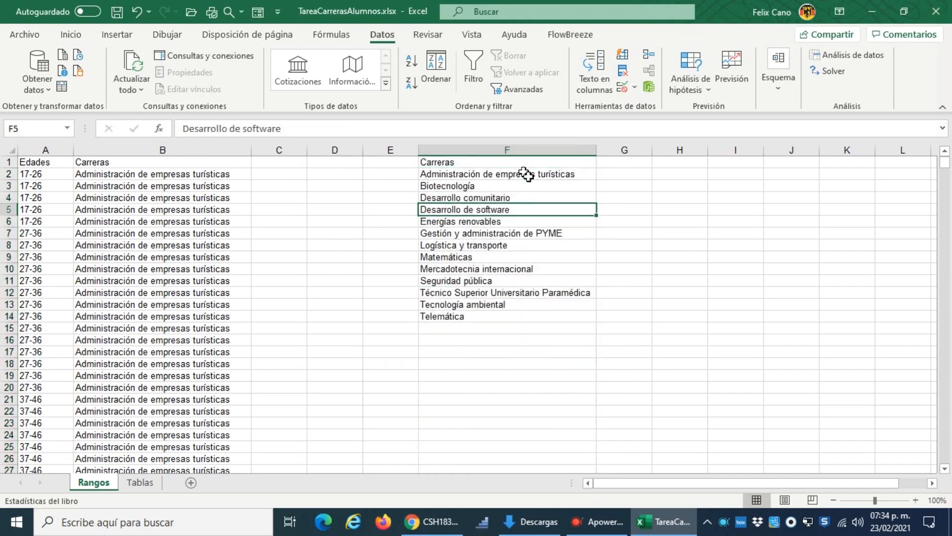
{"action": "left_click", "coordinate": [466, 176]}
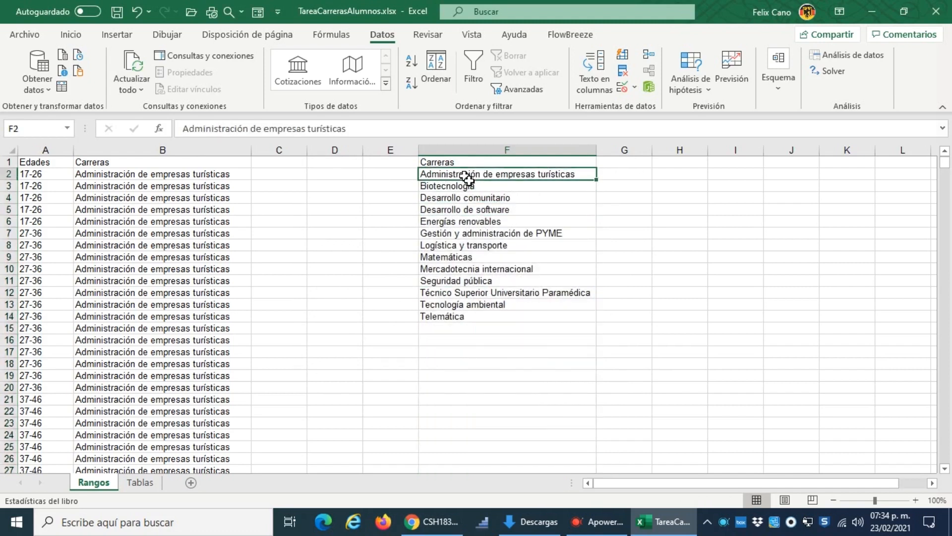
{"action": "left_click_drag", "start_coordinate": [466, 176], "coordinate": [469, 318]}
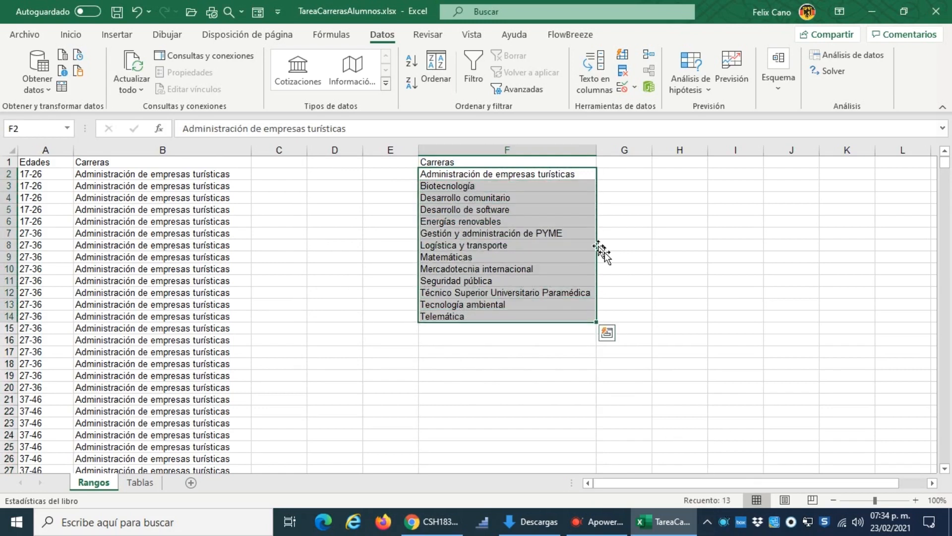
{"action": "left_click", "coordinate": [637, 178]}
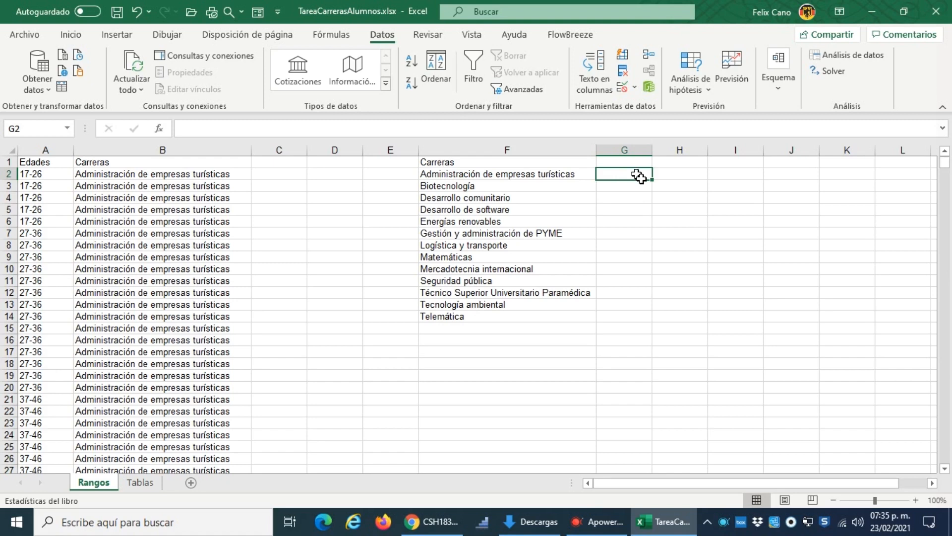
{"action": "type", "text": "="}
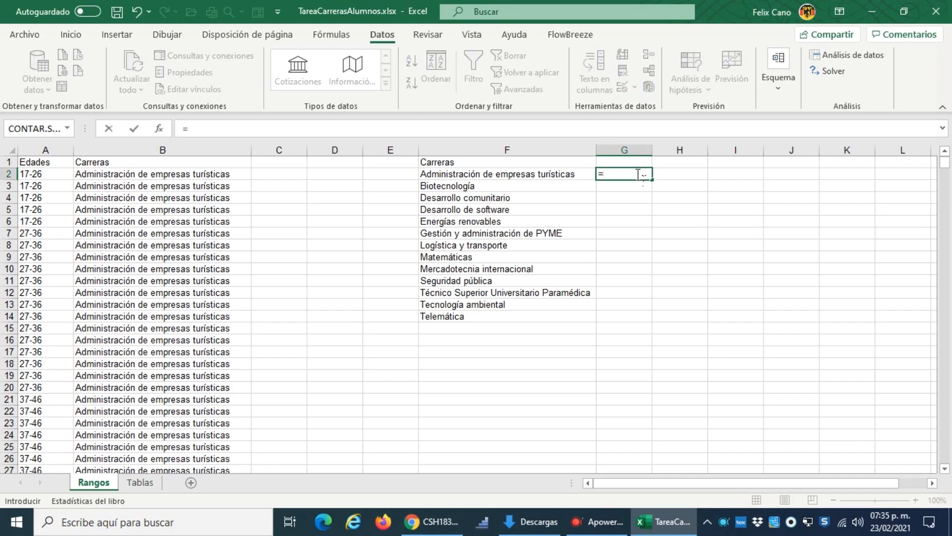
{"action": "type", "text": "conta"}
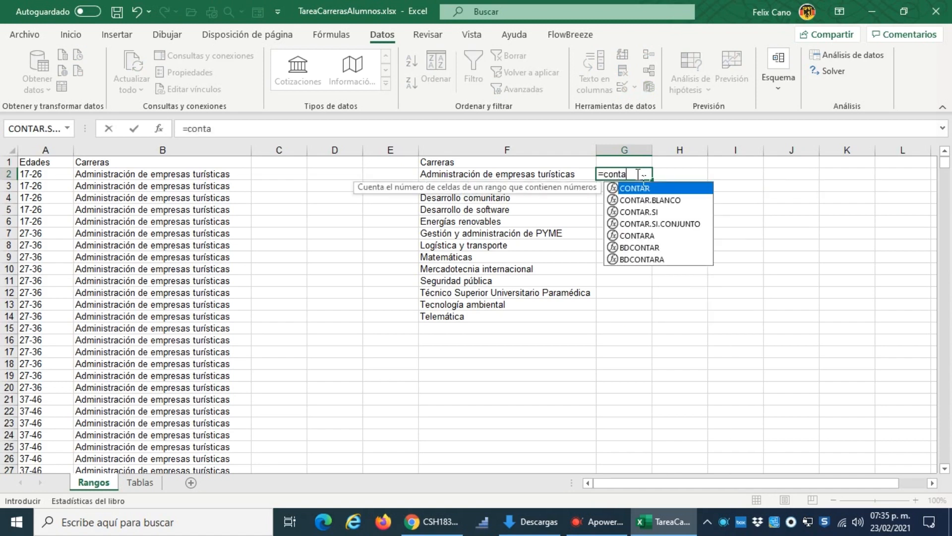
{"action": "key", "text": "BackSpace"}
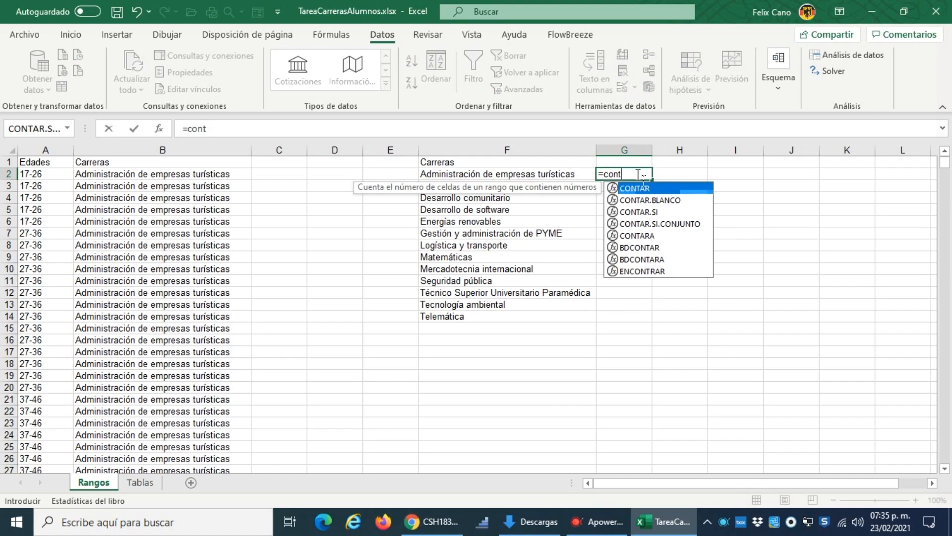
{"action": "key", "text": "BackSpace"}
{"action": "key", "text": "BackSpace"}
{"action": "key", "text": "BackSpace"}
{"action": "key", "text": "BackSpace"}
{"action": "key", "text": "BackSpace"}
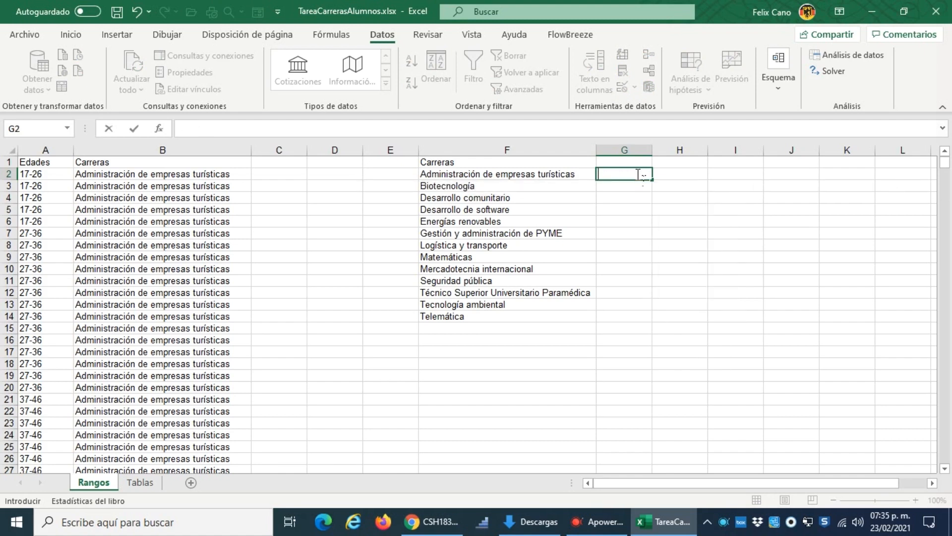
{"action": "key", "text": "Escape"}
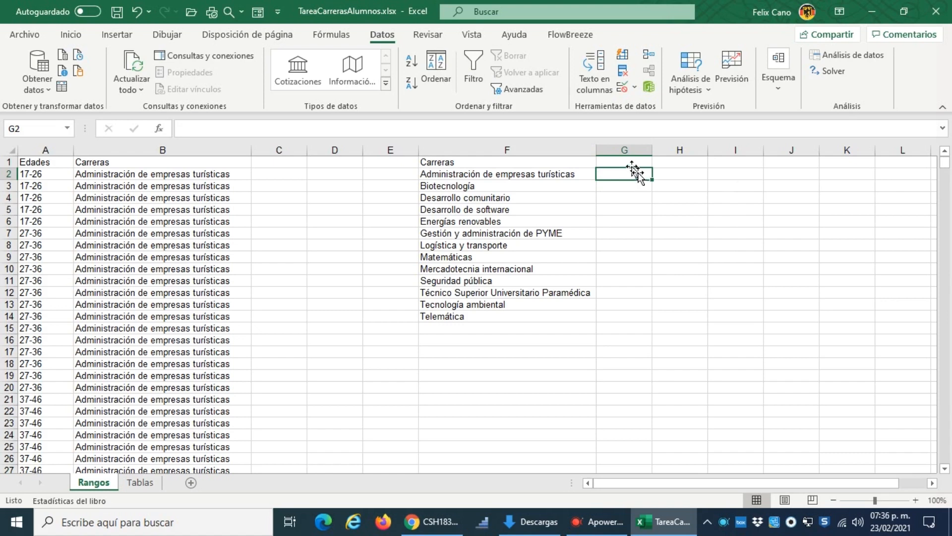
Step: Start inserting a function in G2, list the functions of the Todo category and find the CONTAR family
{"action": "left_click", "coordinate": [160, 130]}
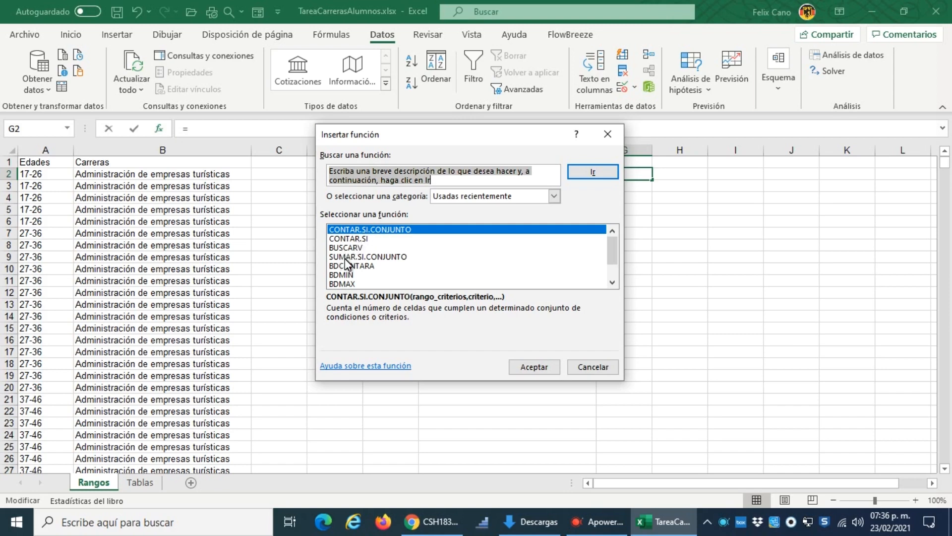
{"action": "left_click", "coordinate": [554, 196]}
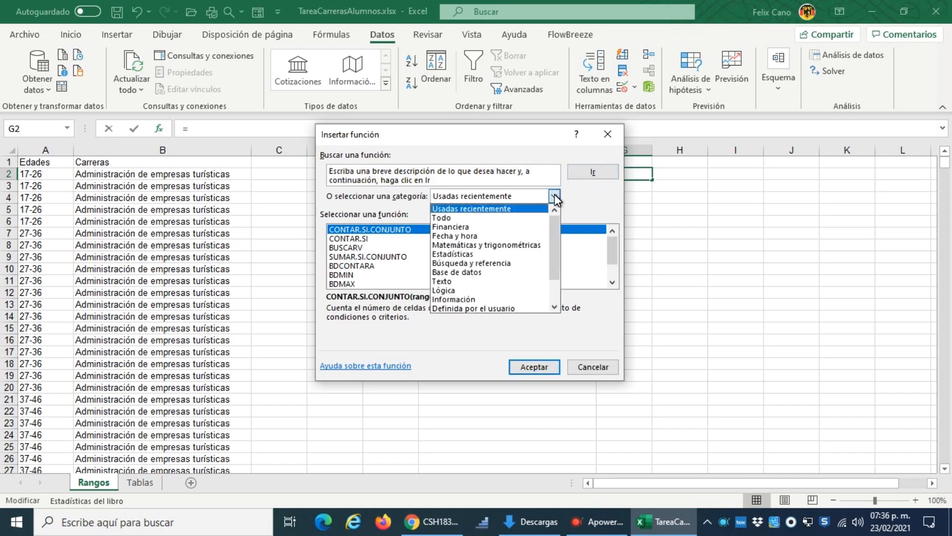
{"action": "left_click", "coordinate": [467, 220]}
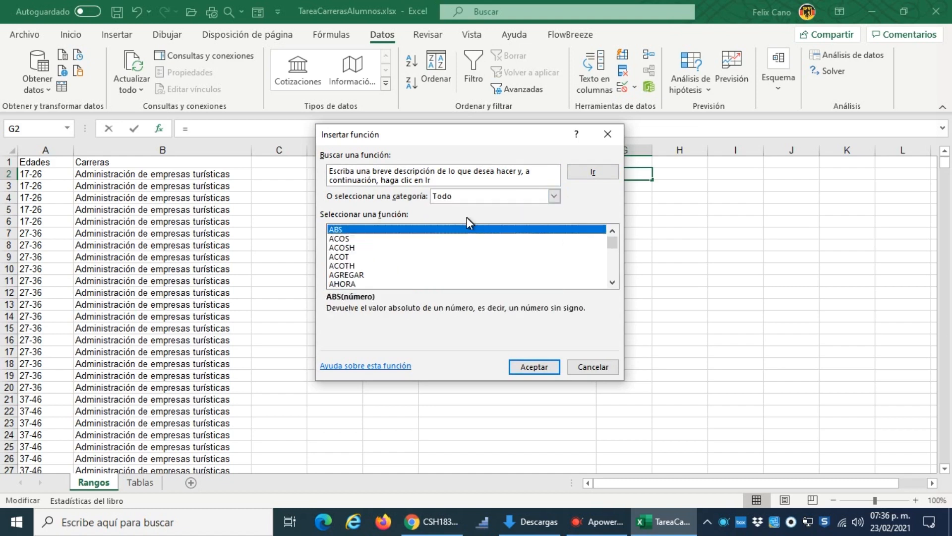
{"action": "left_click", "coordinate": [611, 279]}
{"action": "left_click", "coordinate": [611, 278]}
{"action": "left_click", "coordinate": [612, 279]}
{"action": "left_click", "coordinate": [612, 278]}
{"action": "left_click", "coordinate": [611, 278]}
{"action": "left_click", "coordinate": [611, 279]}
{"action": "left_click_drag", "start_coordinate": [611, 279], "coordinate": [612, 279]}
{"action": "left_click", "coordinate": [612, 279]}
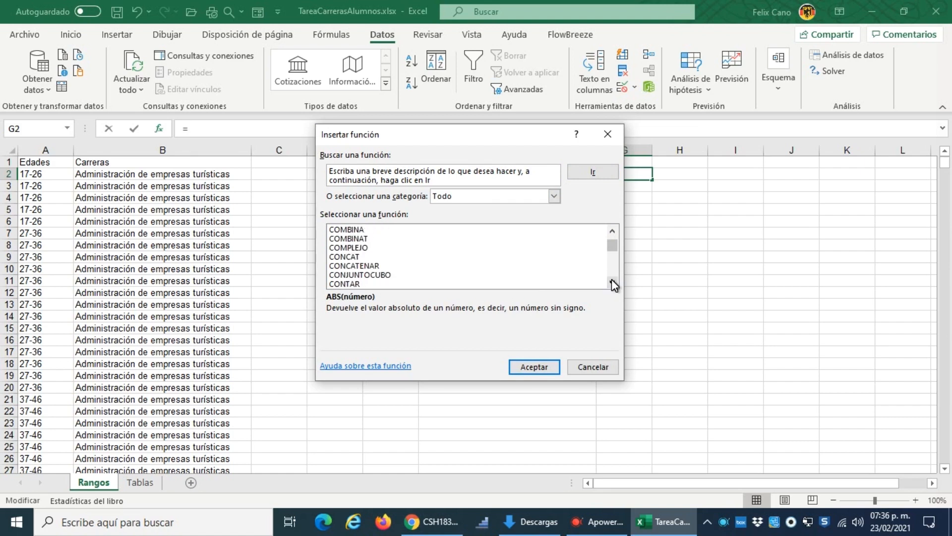
{"action": "left_click", "coordinate": [611, 279]}
{"action": "left_click", "coordinate": [612, 278]}
{"action": "left_click", "coordinate": [611, 279]}
{"action": "left_click", "coordinate": [612, 278]}
{"action": "left_click", "coordinate": [612, 279]}
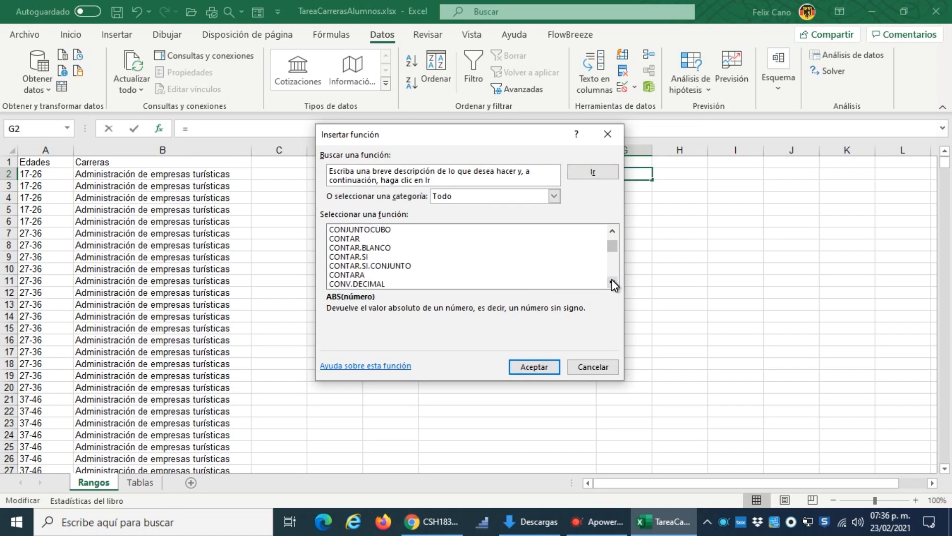
Step: Compare the descriptions of the functions CONTAR, CONTAR.BLANCO, CONTAR.SI, CONTAR.SI.CONJUNTO and CONTARA
{"action": "left_click", "coordinate": [355, 237]}
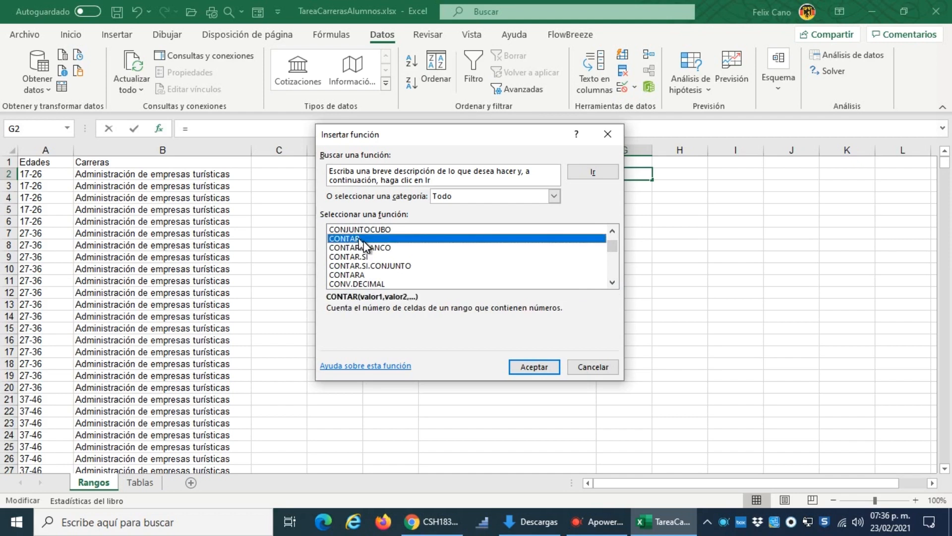
{"action": "left_click", "coordinate": [373, 247]}
{"action": "left_click", "coordinate": [359, 256]}
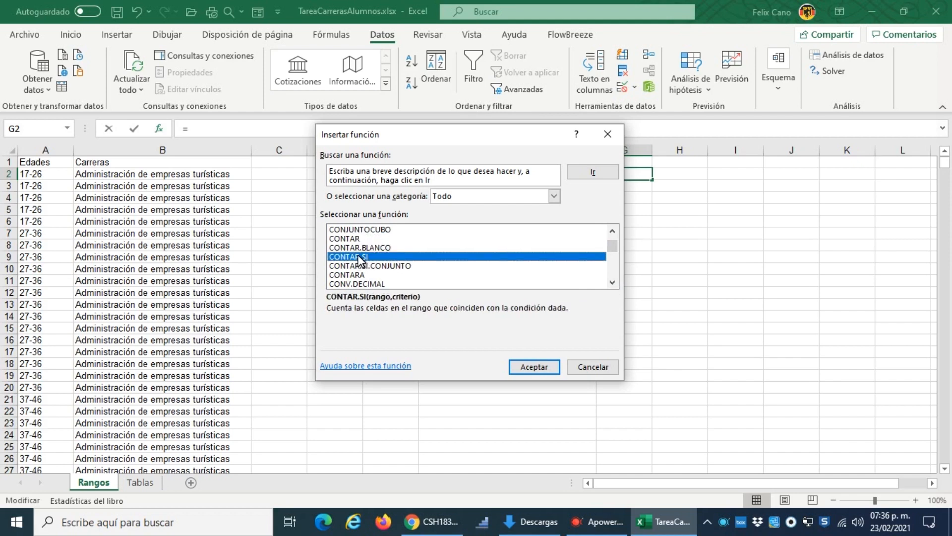
{"action": "left_click", "coordinate": [378, 267]}
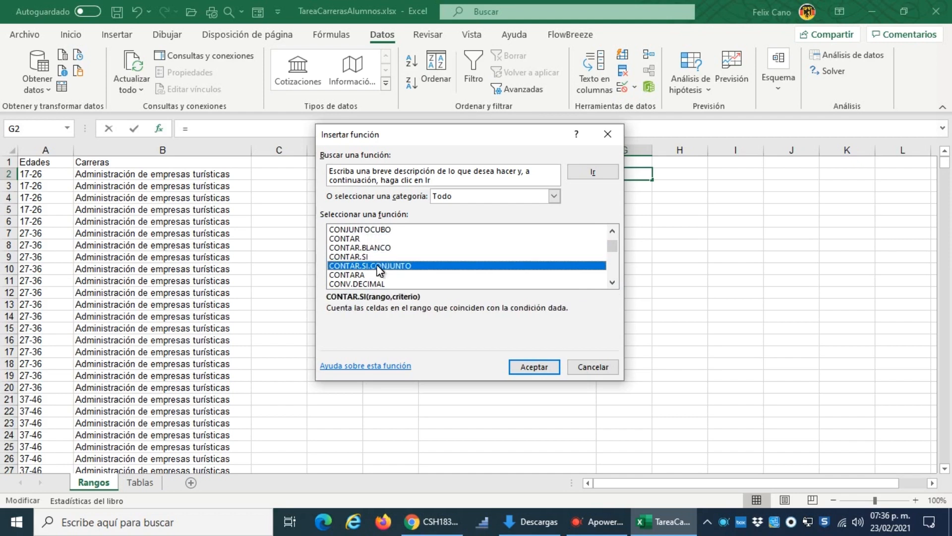
{"action": "left_click", "coordinate": [351, 274]}
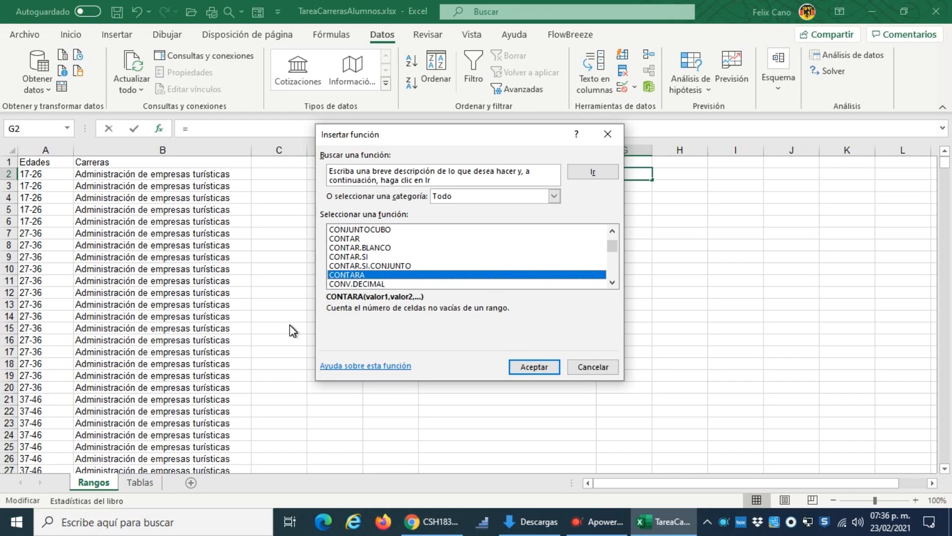
Step: Insert CONTAR.SI in G2 with range B:B and criterion F2, and fill the formula down to G14
{"action": "left_click", "coordinate": [349, 257]}
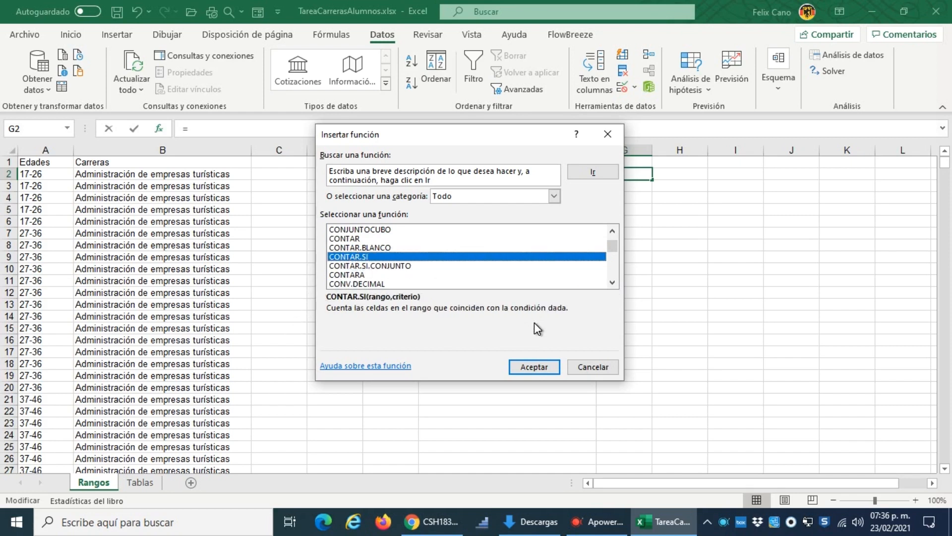
{"action": "left_click", "coordinate": [542, 367]}
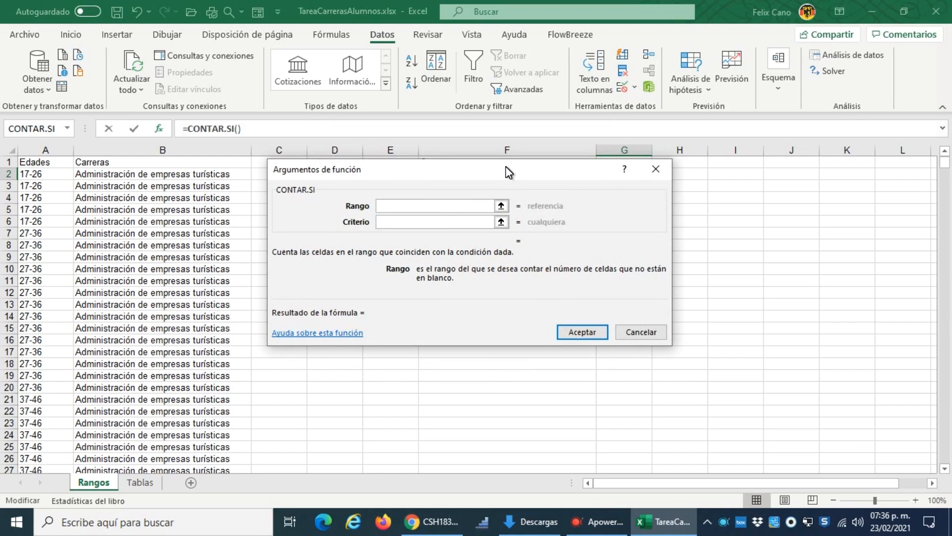
{"action": "left_click_drag", "start_coordinate": [506, 172], "coordinate": [559, 238]}
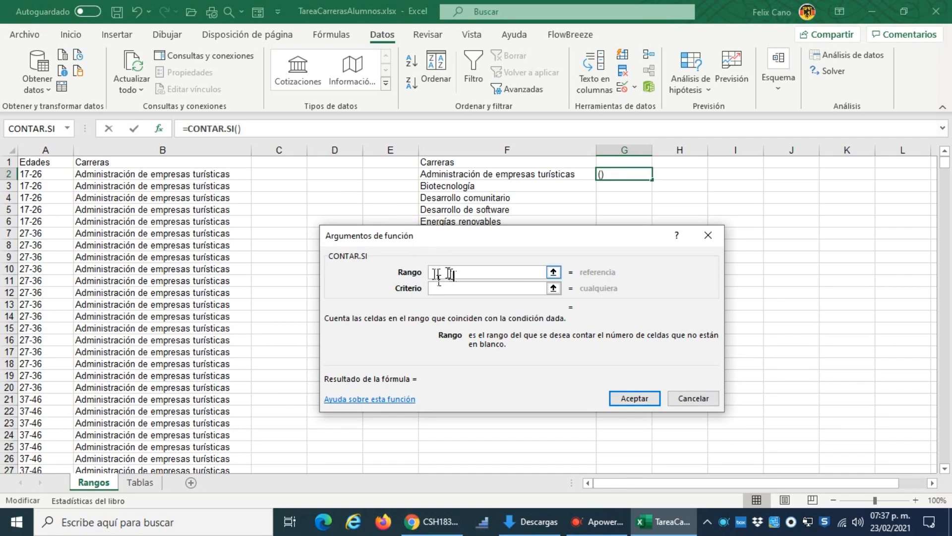
{"action": "left_click", "coordinate": [162, 149]}
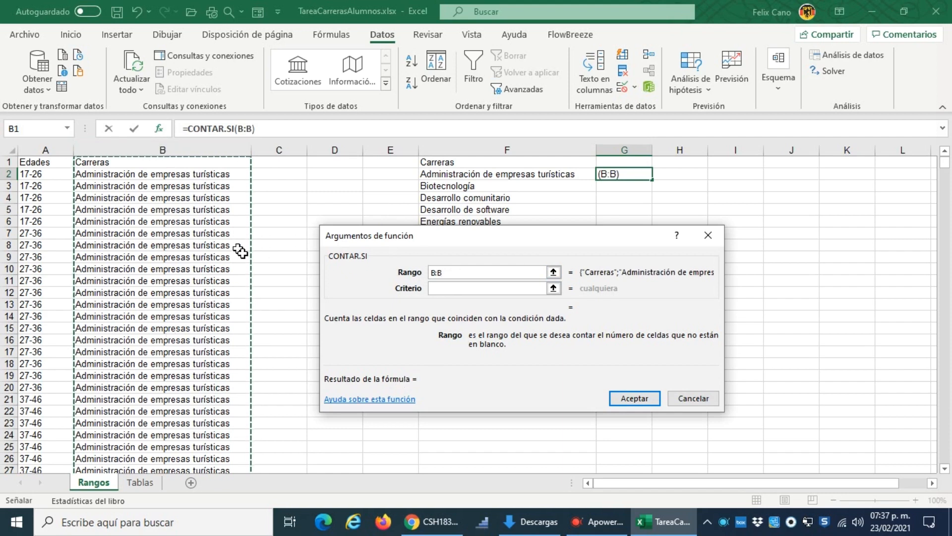
{"action": "left_click", "coordinate": [468, 289]}
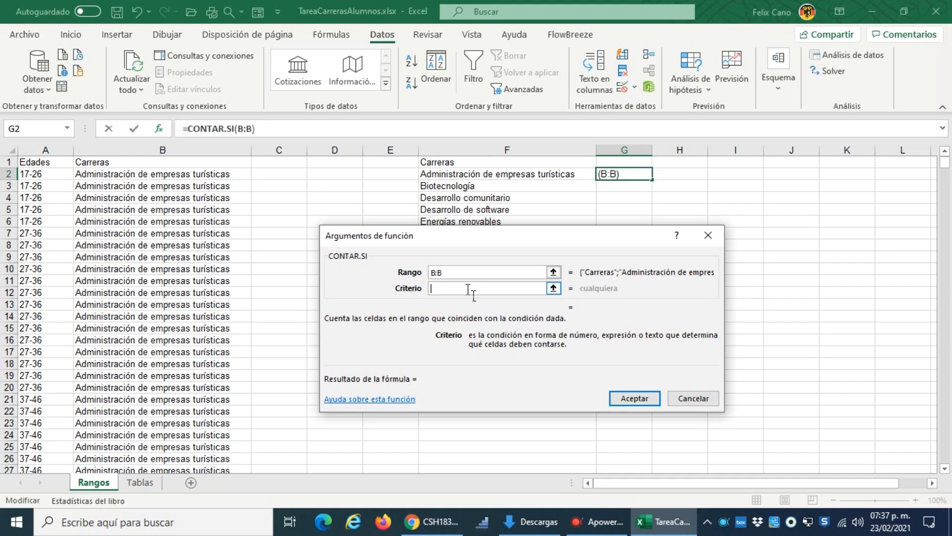
{"action": "left_click", "coordinate": [534, 178]}
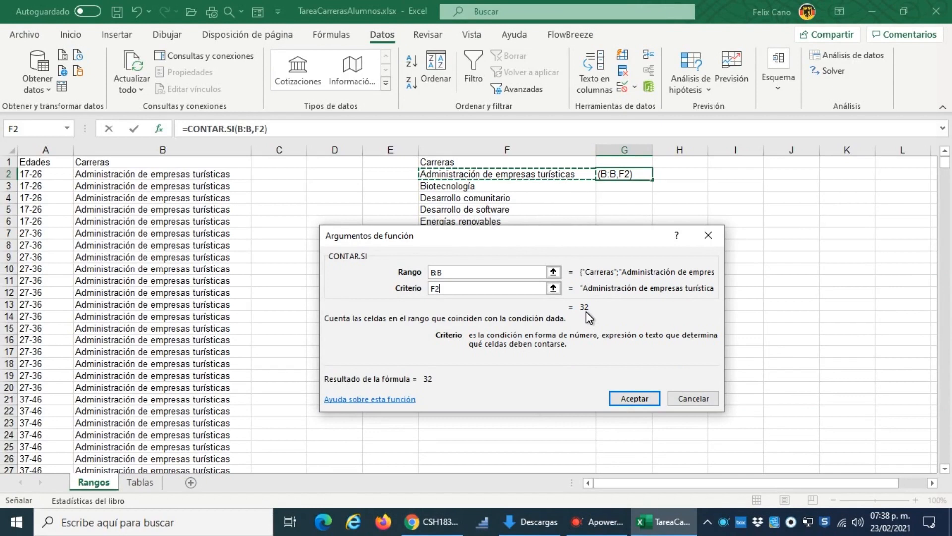
{"action": "left_click", "coordinate": [646, 397]}
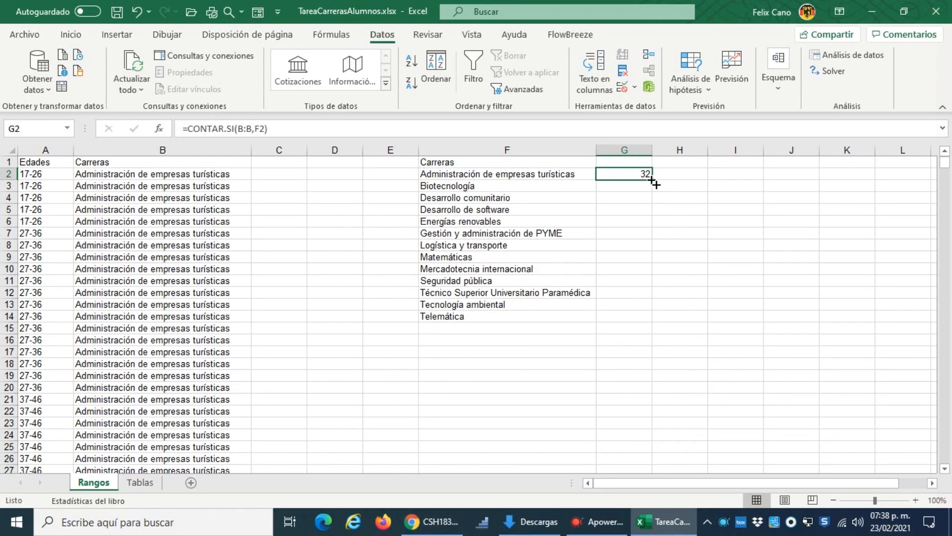
{"action": "left_click_drag", "start_coordinate": [653, 181], "coordinate": [665, 323]}
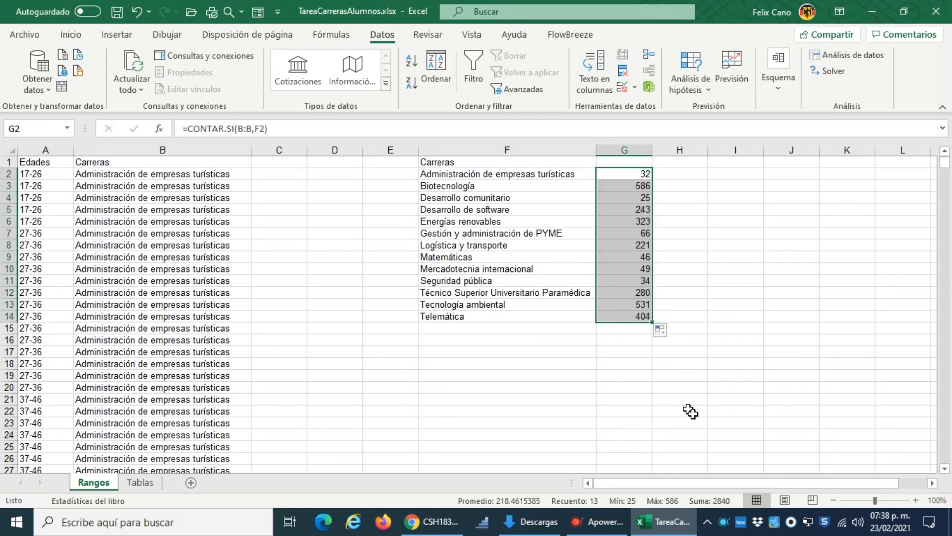
Step: Add a bold, right-aligned Total label in F15 and clear the formula from the adjacent cell G15
{"action": "left_click", "coordinate": [534, 332]}
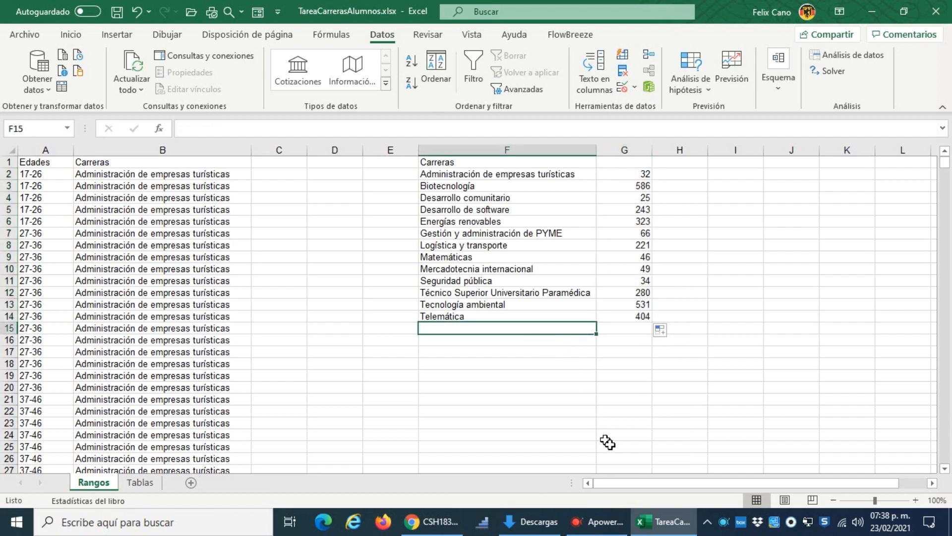
{"action": "type", "text": "Total"}
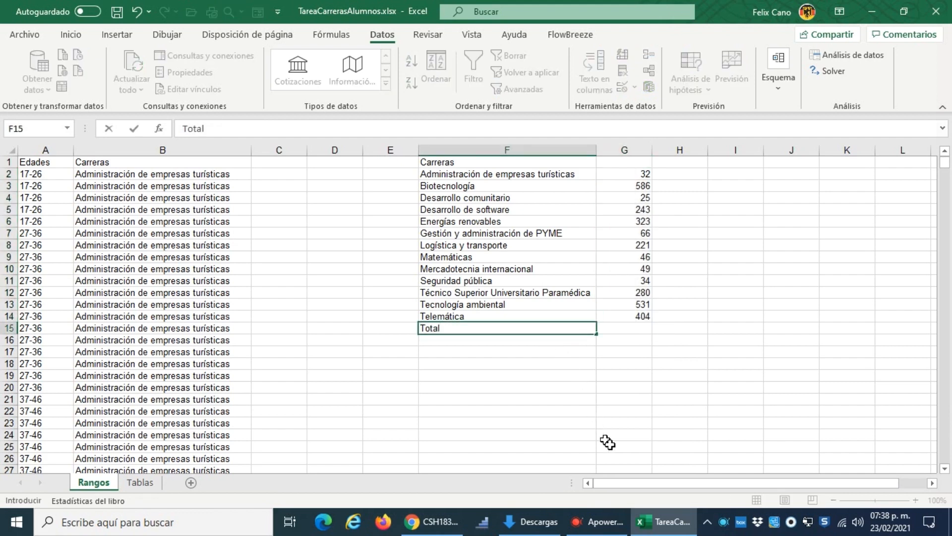
{"action": "key", "text": "Tab"}
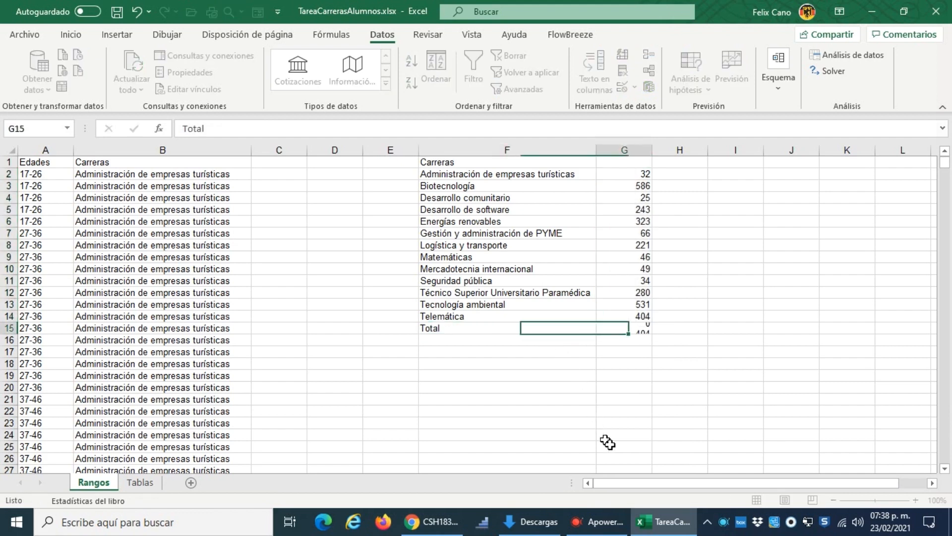
{"action": "key", "text": "ctrl+d"}
{"action": "left_click", "coordinate": [476, 331]}
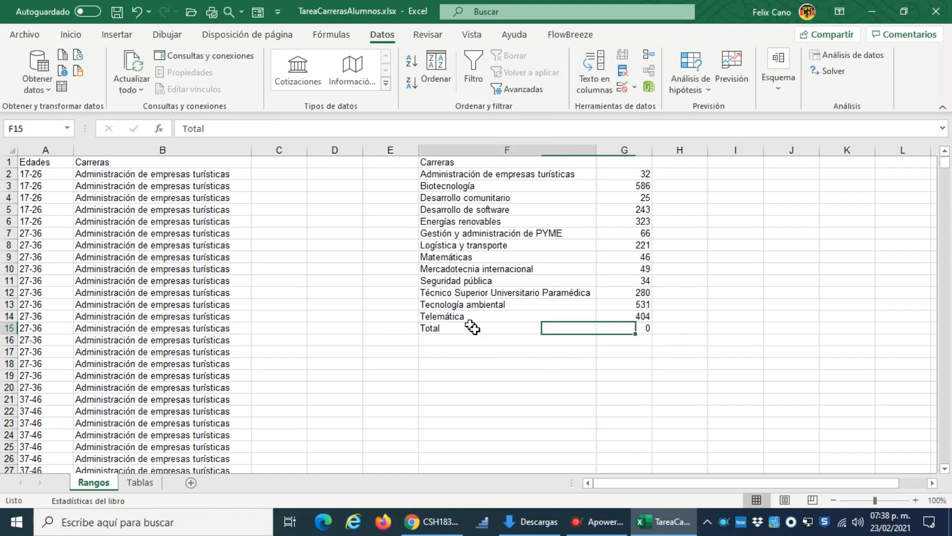
{"action": "left_click", "coordinate": [70, 33]}
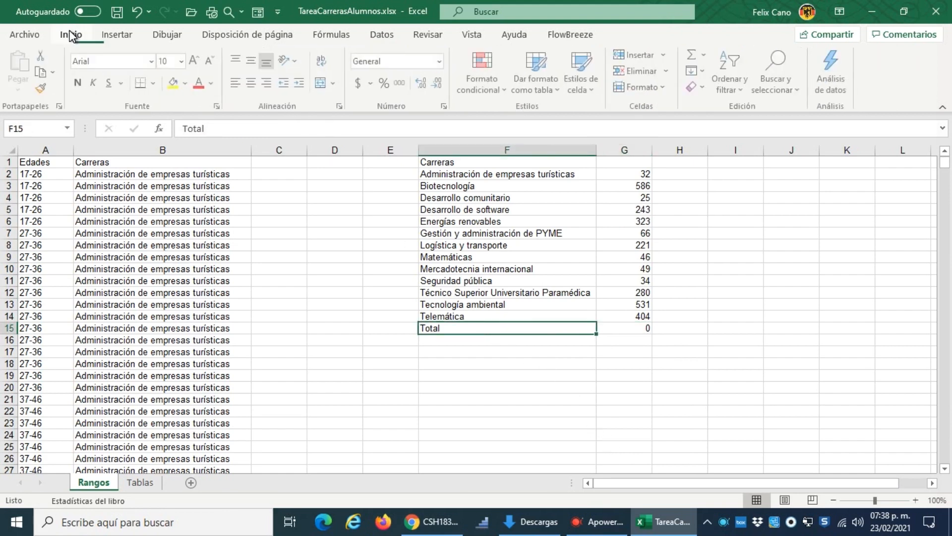
{"action": "left_click", "coordinate": [268, 83]}
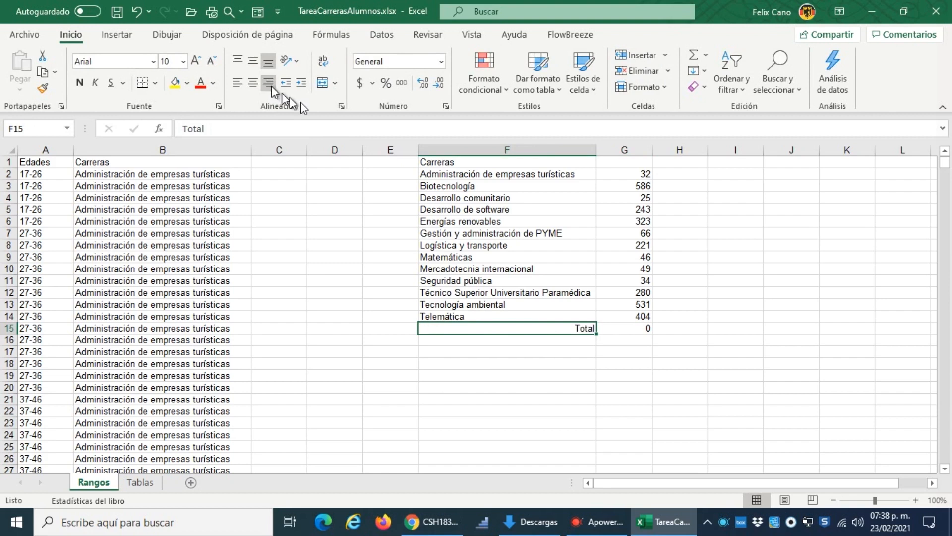
{"action": "left_click", "coordinate": [79, 83]}
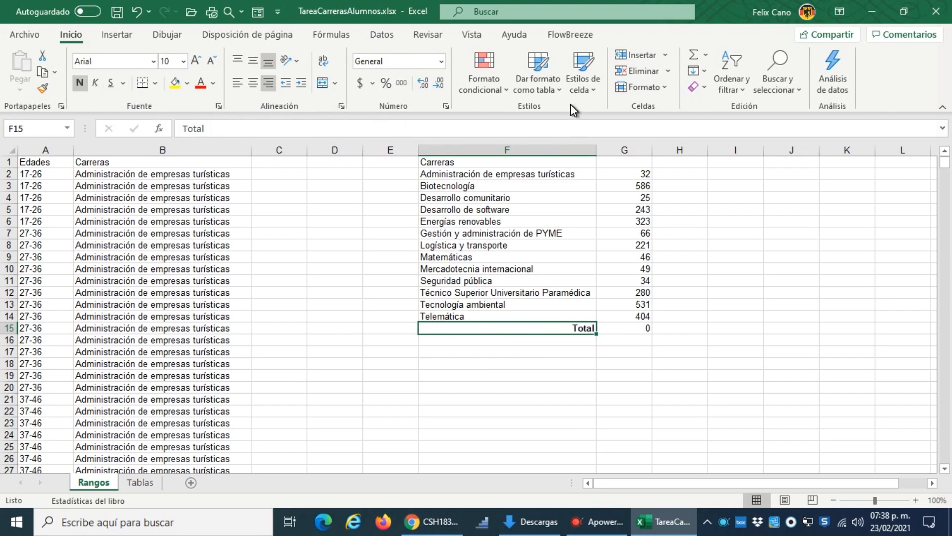
{"action": "left_click", "coordinate": [642, 327]}
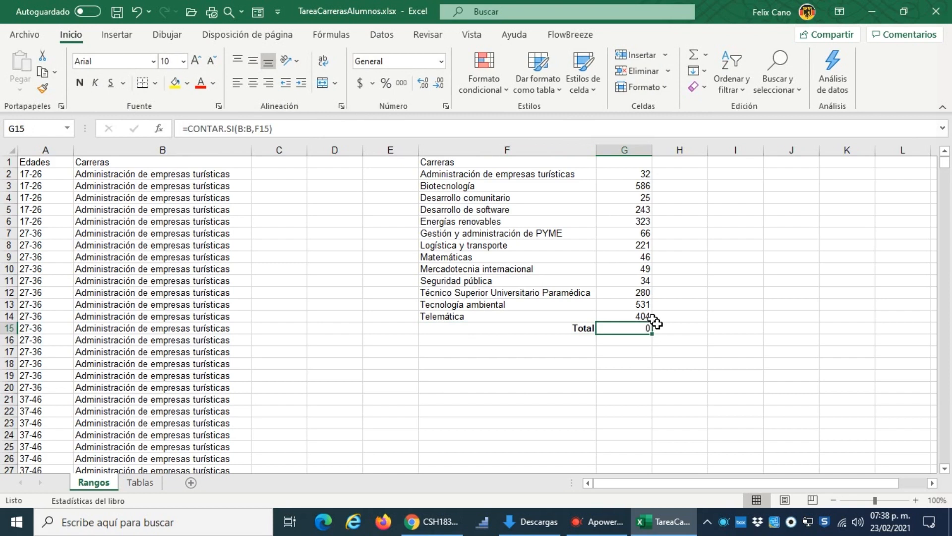
{"action": "key", "text": "Delete"}
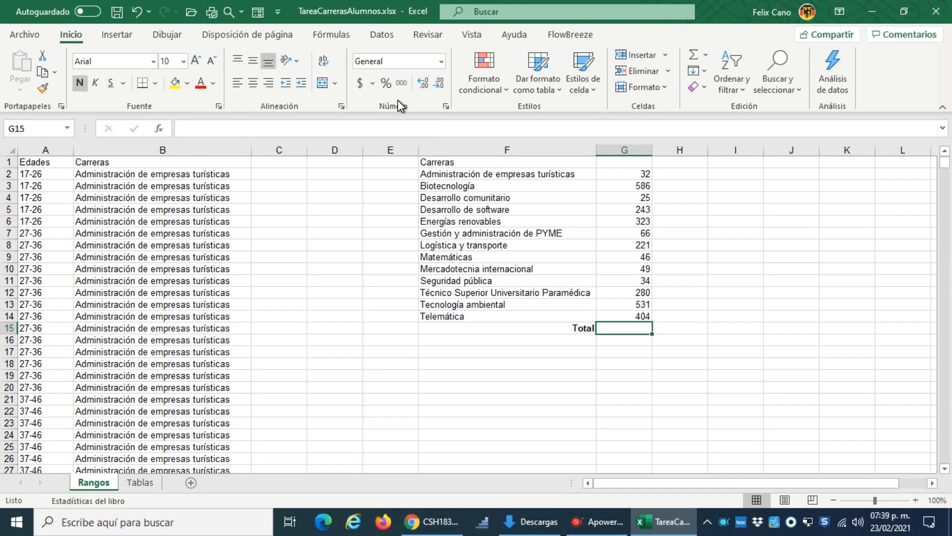
Step: Total the career counts in G15 with SUMA over G2:G14
{"action": "left_click", "coordinate": [697, 55]}
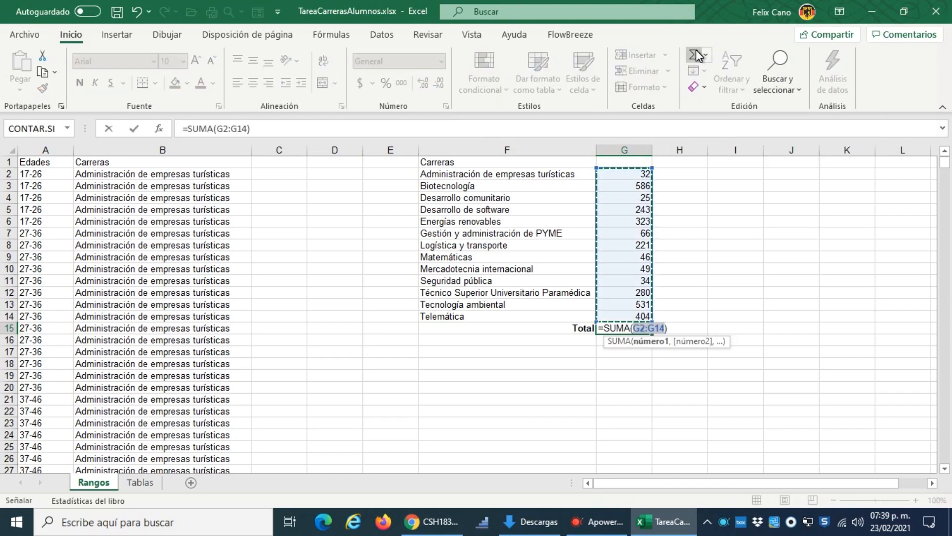
{"action": "key", "text": "Return"}
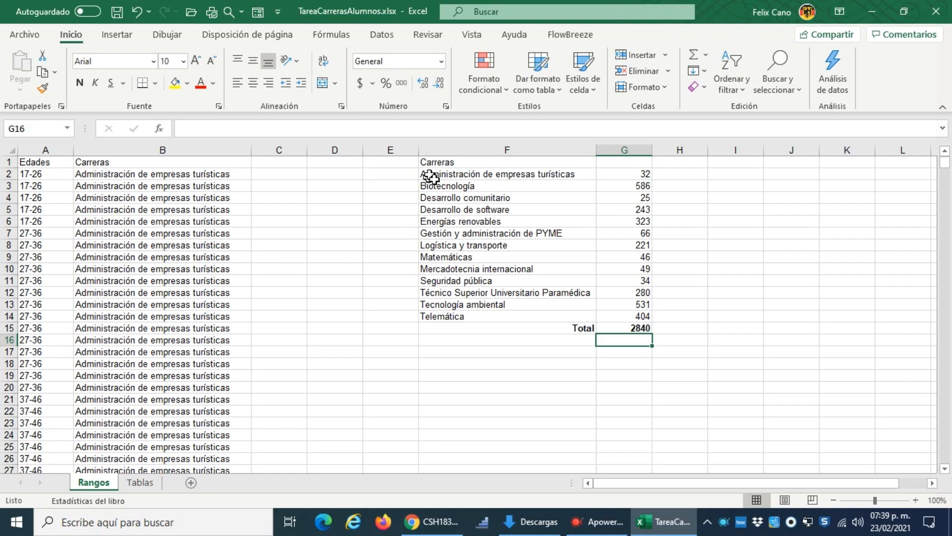
Step: Insert a 2D clustered bar chart of F2:G14 and place it just below the Total row
{"action": "left_click", "coordinate": [446, 174]}
{"action": "left_click_drag", "start_coordinate": [448, 178], "coordinate": [634, 317]}
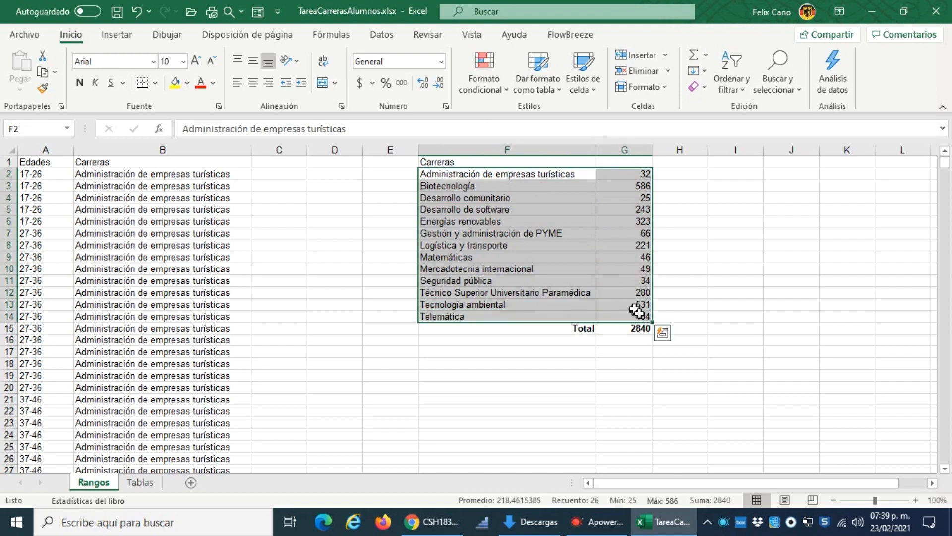
{"action": "left_click", "coordinate": [118, 37]}
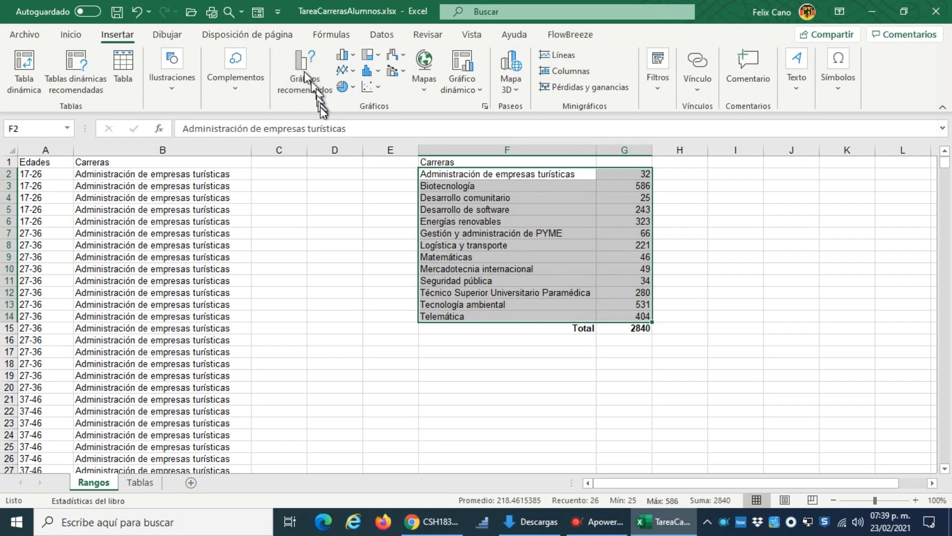
{"action": "left_click", "coordinate": [355, 54]}
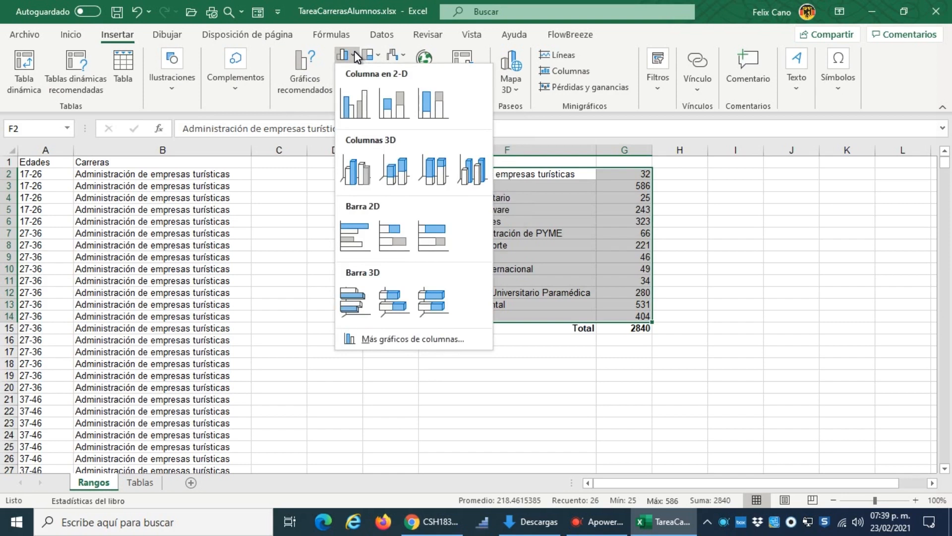
{"action": "left_click", "coordinate": [361, 246]}
{"action": "scroll", "coordinate": [533, 260], "scroll_direction": "down", "scroll_amount": 2}
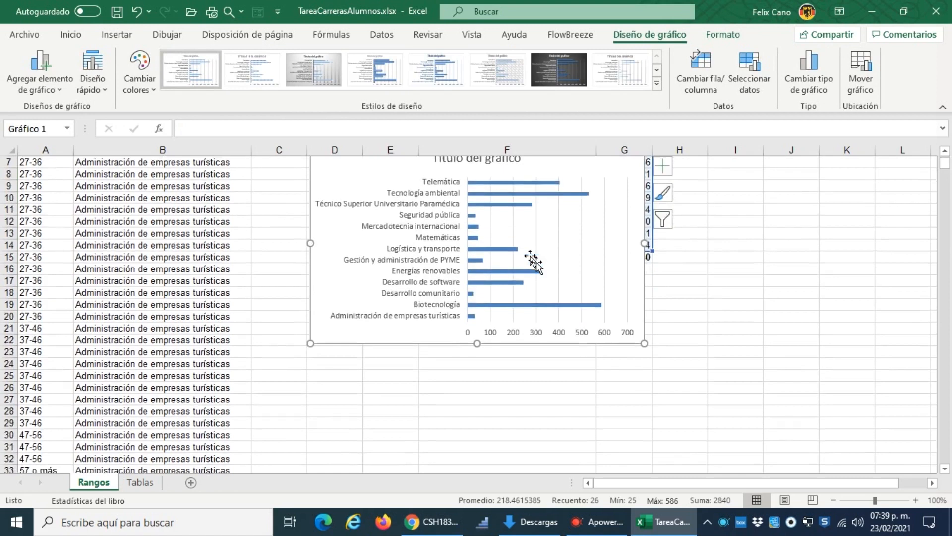
{"action": "scroll", "coordinate": [533, 260], "scroll_direction": "up", "scroll_amount": 1}
{"action": "left_click_drag", "start_coordinate": [541, 183], "coordinate": [545, 315]}
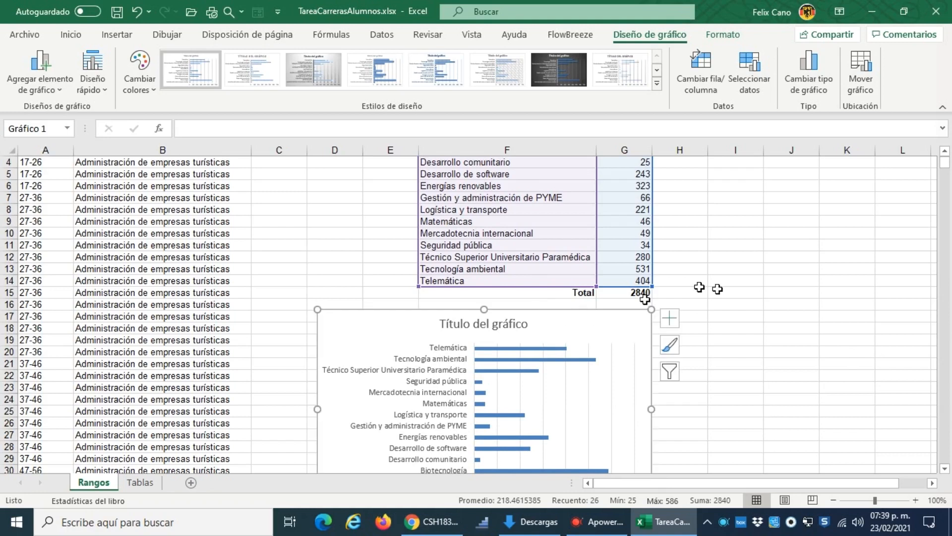
Step: Replace the chart title with "Número de alumnos por carrera"
{"action": "scroll", "coordinate": [676, 304], "scroll_direction": "down", "scroll_amount": 4}
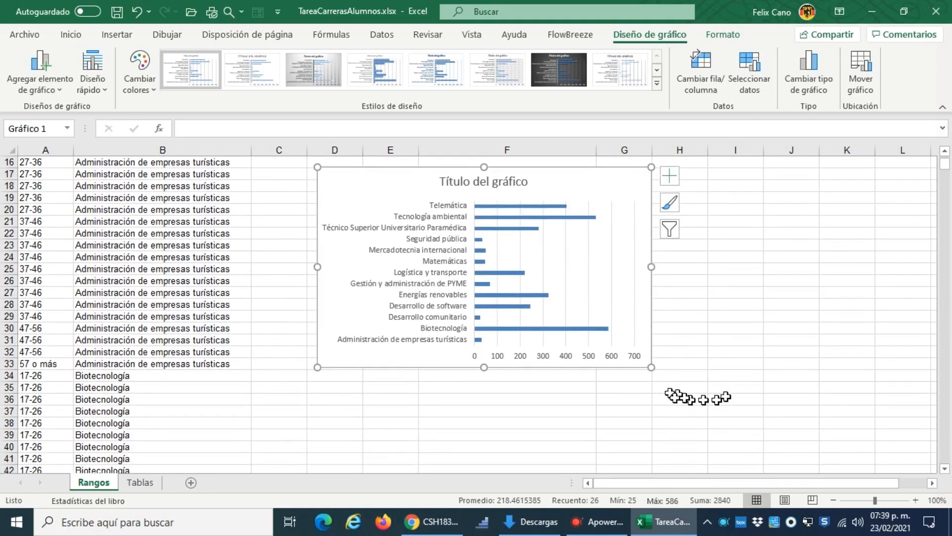
{"action": "left_click", "coordinate": [527, 183]}
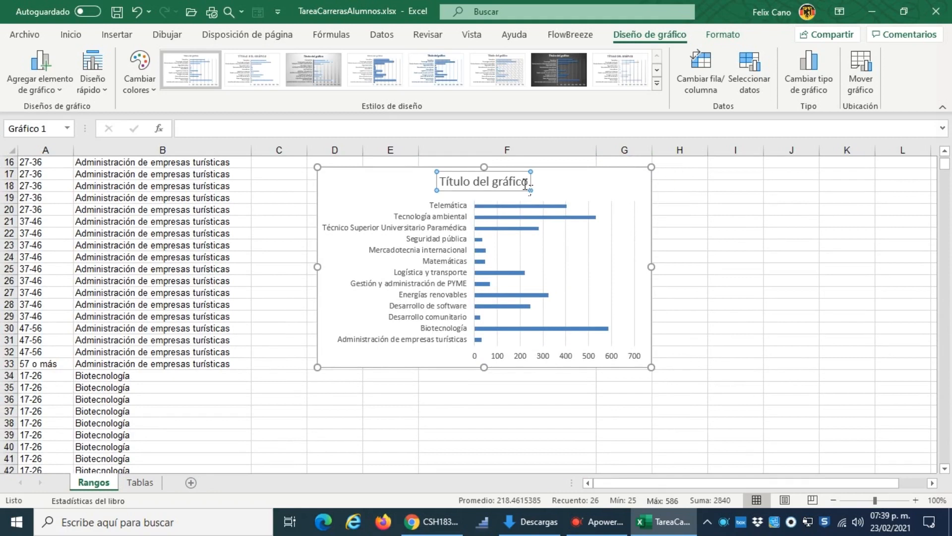
{"action": "double_click", "coordinate": [526, 184]}
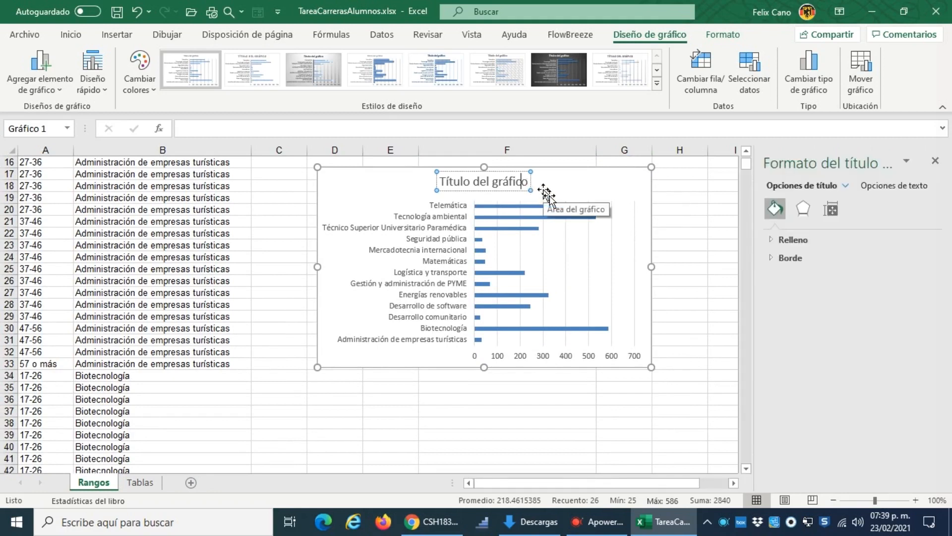
{"action": "key", "text": "BackSpace"}
{"action": "key", "text": "BackSpace"}
{"action": "key", "text": "BackSpace"}
{"action": "key", "text": "BackSpace"}
{"action": "key", "text": "BackSpace"}
{"action": "key", "text": "BackSpace"}
{"action": "key", "text": "BackSpace"}
{"action": "key", "text": "BackSpace"}
{"action": "key", "text": "BackSpace"}
{"action": "key", "text": "BackSpace"}
{"action": "key", "text": "BackSpace"}
{"action": "key", "text": "BackSpace"}
{"action": "key", "text": "BackSpace"}
{"action": "key", "text": "BackSpace"}
{"action": "key", "text": "BackSpace"}
{"action": "key", "text": "BackSpace"}
{"action": "key", "text": "BackSpace"}
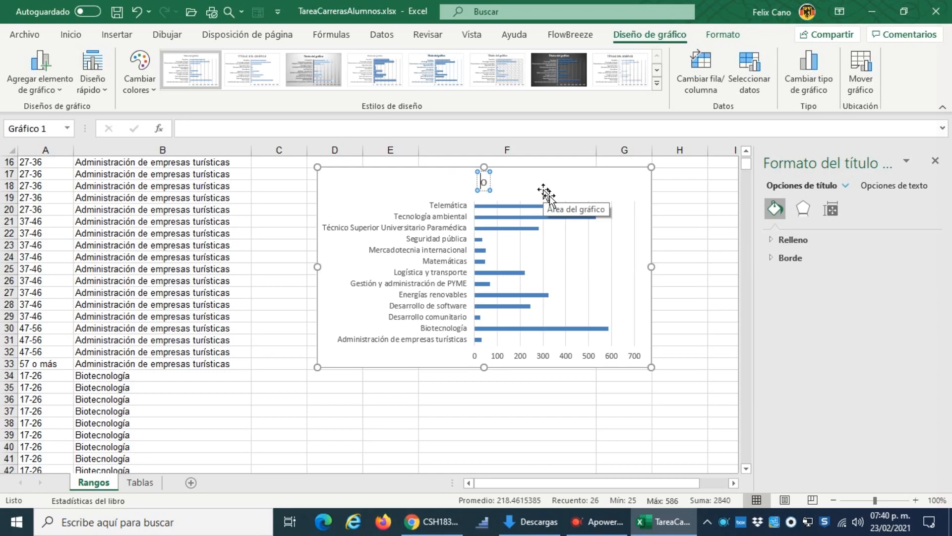
{"action": "type", "text": "Número"}
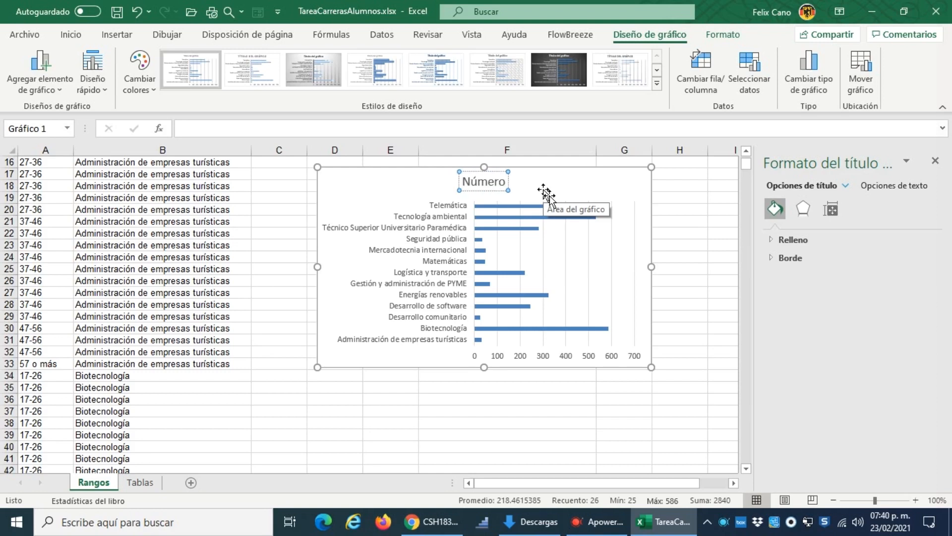
{"action": "type", "text": " de"}
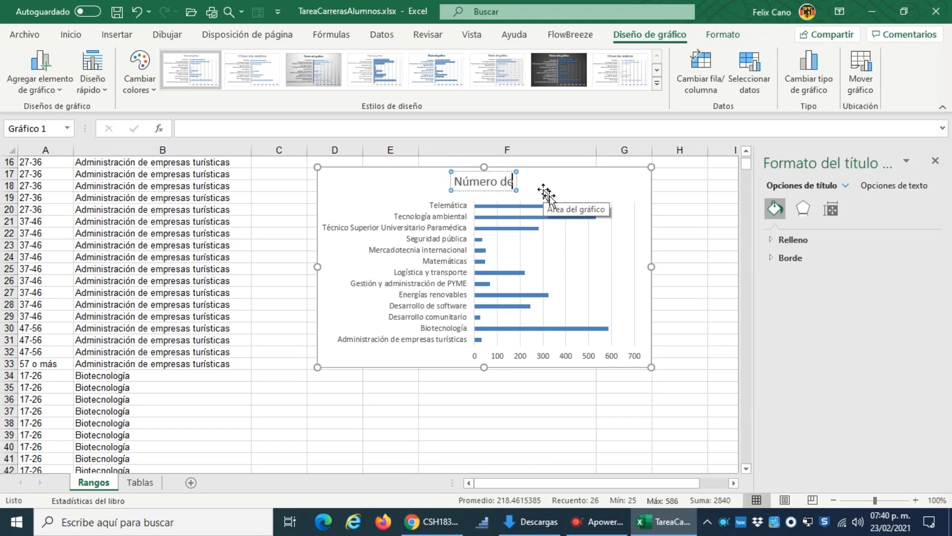
{"action": "type", "text": " alumnos por ca"}
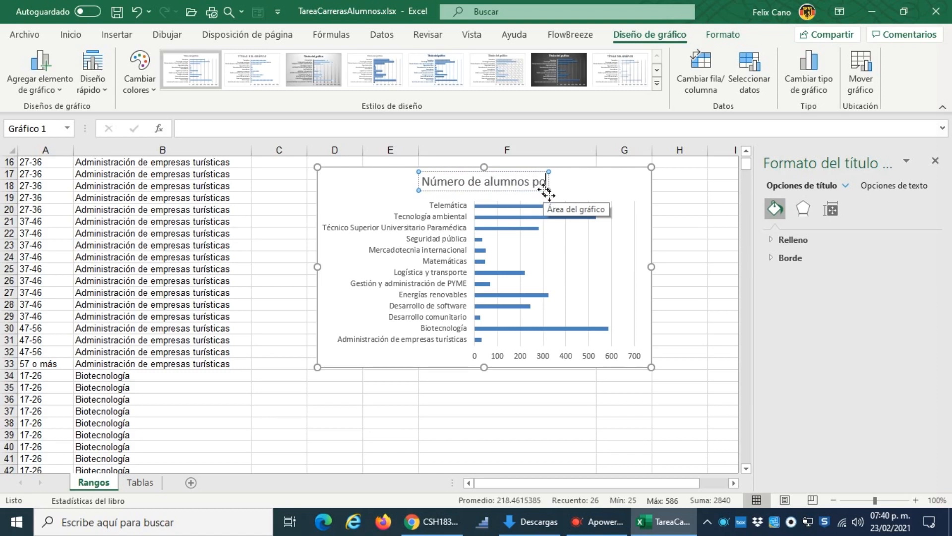
{"action": "type", "text": "era"}
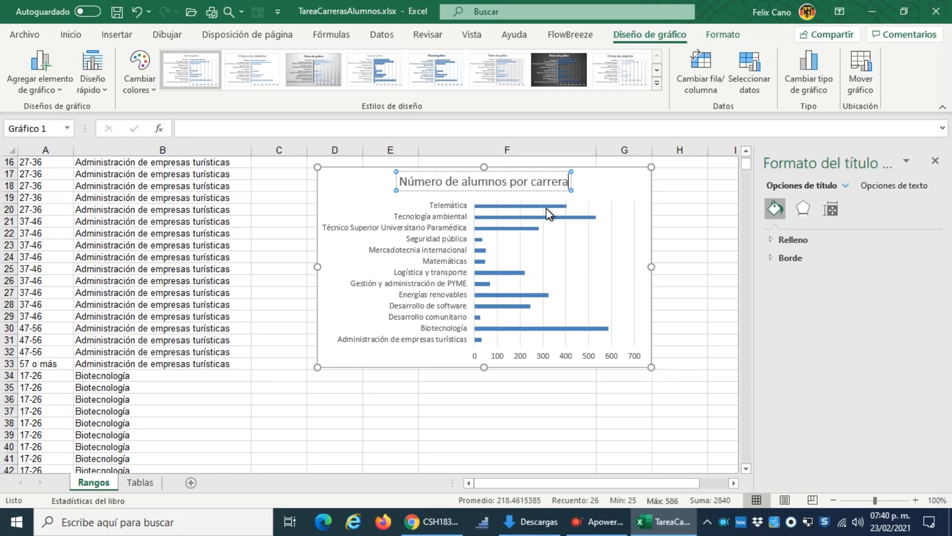
Step: Add data labels to the bars of the chart's data series
{"action": "mouse_move", "coordinate": [546, 207]}
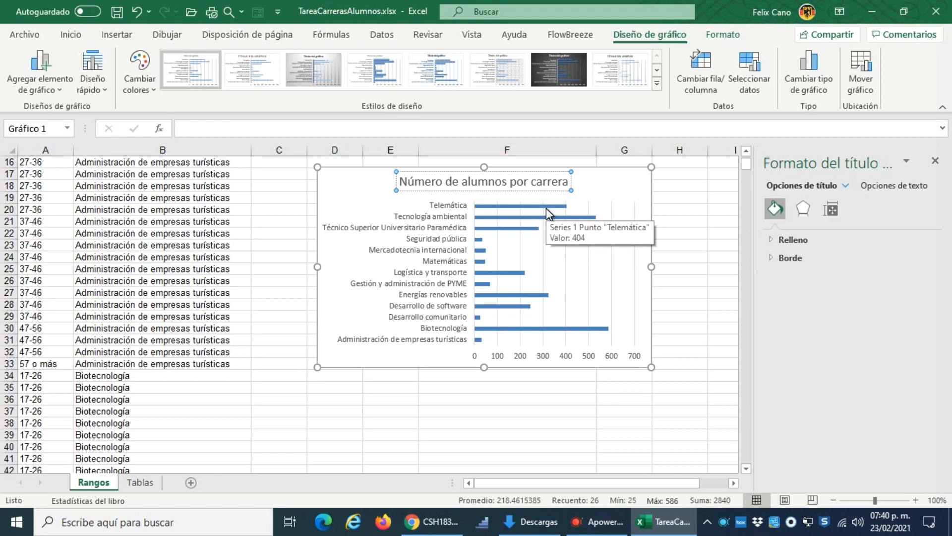
{"action": "left_click", "coordinate": [546, 208]}
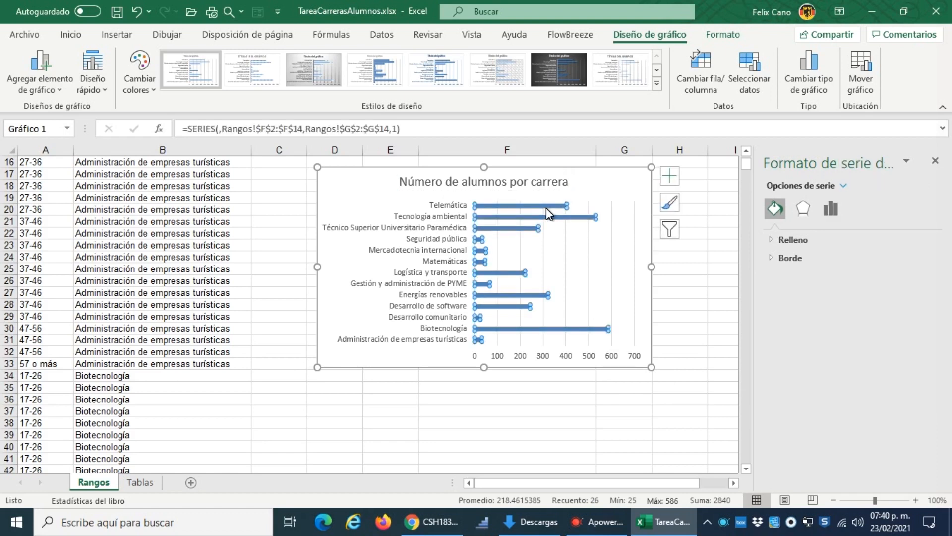
{"action": "right_click", "coordinate": [546, 207]}
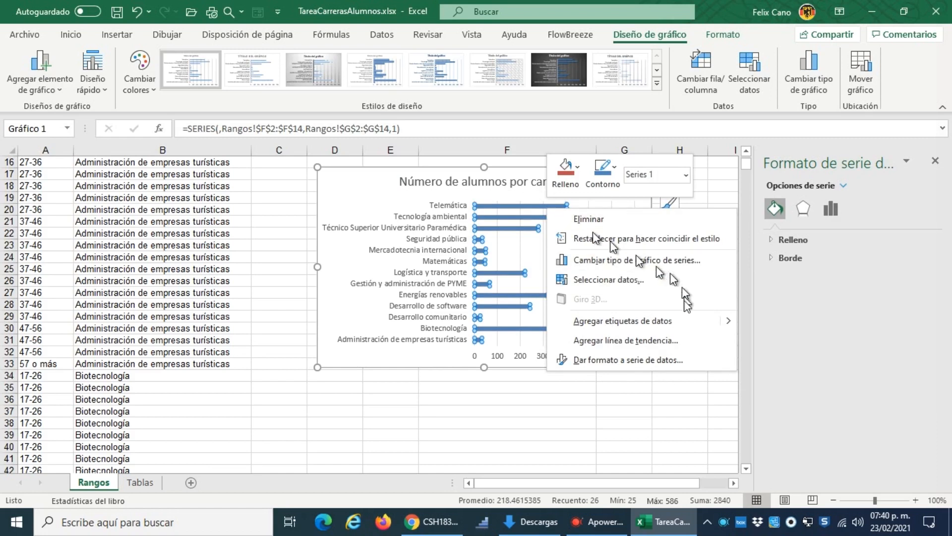
{"action": "left_click", "coordinate": [653, 323]}
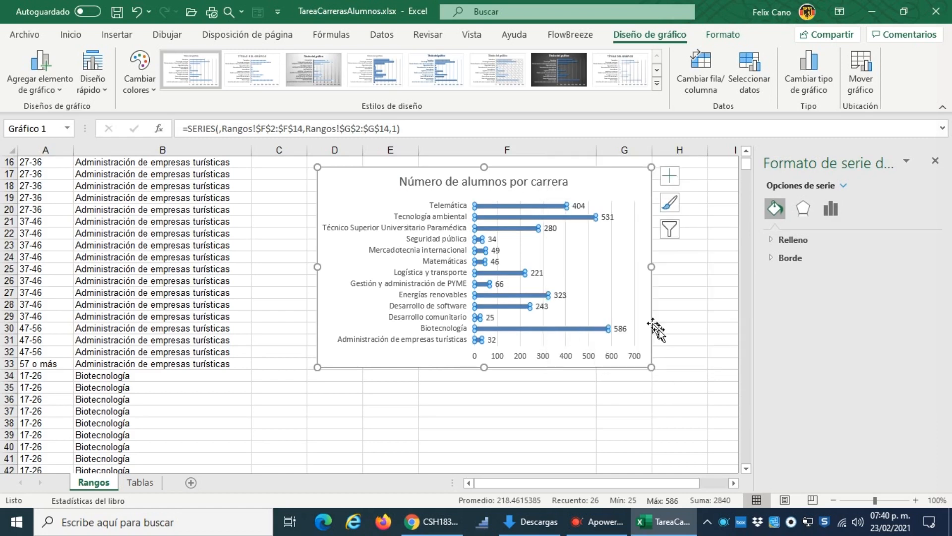
{"action": "left_click", "coordinate": [547, 426]}
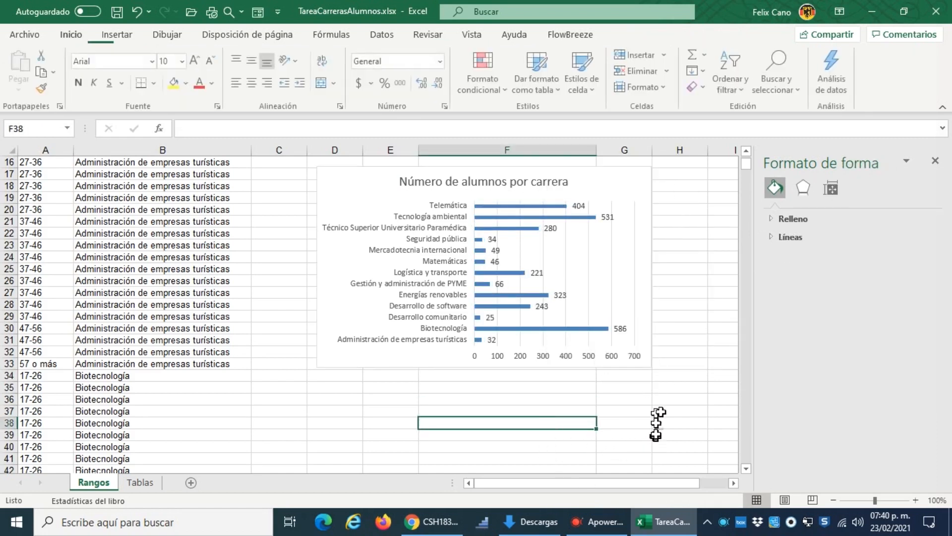
Step: Enlarge the chart to reach about the end of column H and row 36, and close the chart formatting pane
{"action": "left_click", "coordinate": [652, 357]}
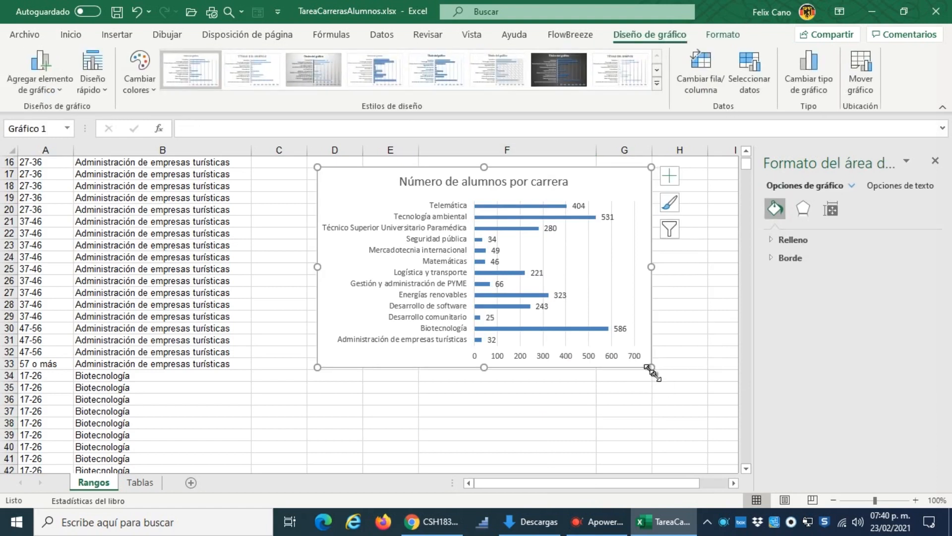
{"action": "left_click_drag", "start_coordinate": [651, 367], "coordinate": [712, 404]}
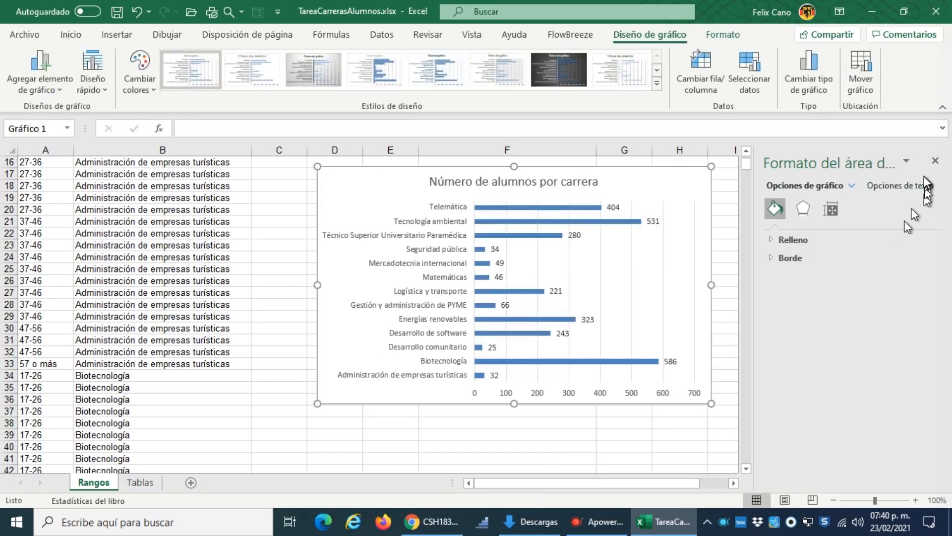
{"action": "left_click", "coordinate": [935, 161]}
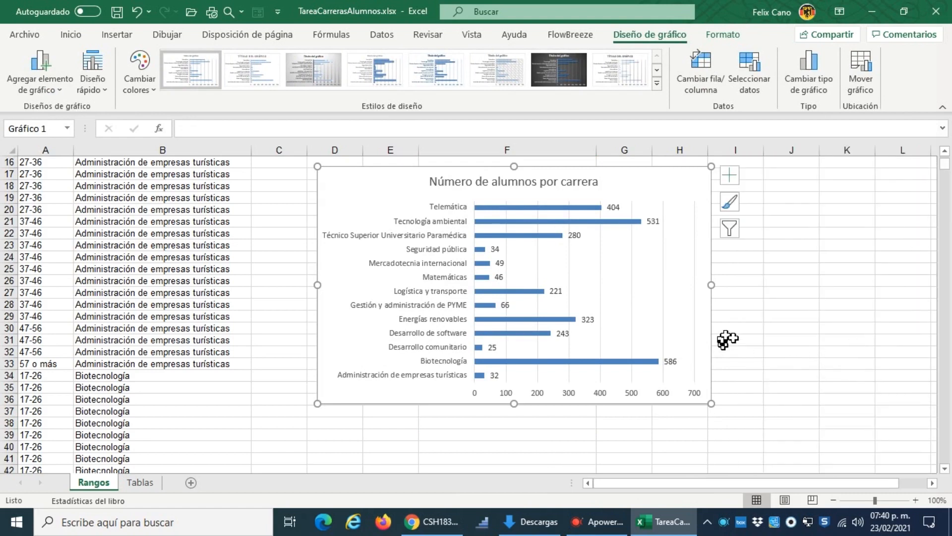
{"action": "left_click", "coordinate": [749, 318]}
Step: Review the career counts in F1:G14, the formula in G2 and the bar chart below them
{"action": "scroll", "coordinate": [752, 326], "scroll_direction": "up", "scroll_amount": 5}
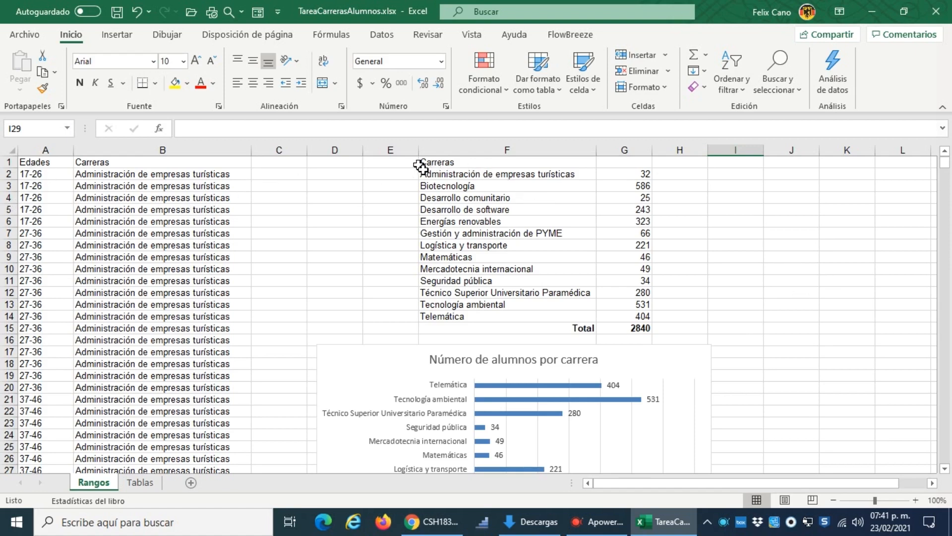
{"action": "left_click_drag", "start_coordinate": [427, 167], "coordinate": [638, 319]}
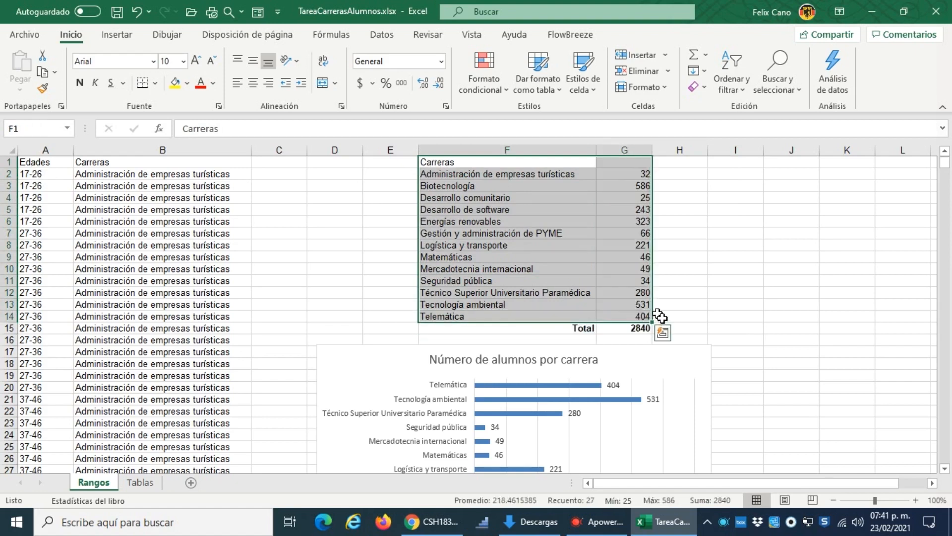
{"action": "left_click", "coordinate": [399, 164]}
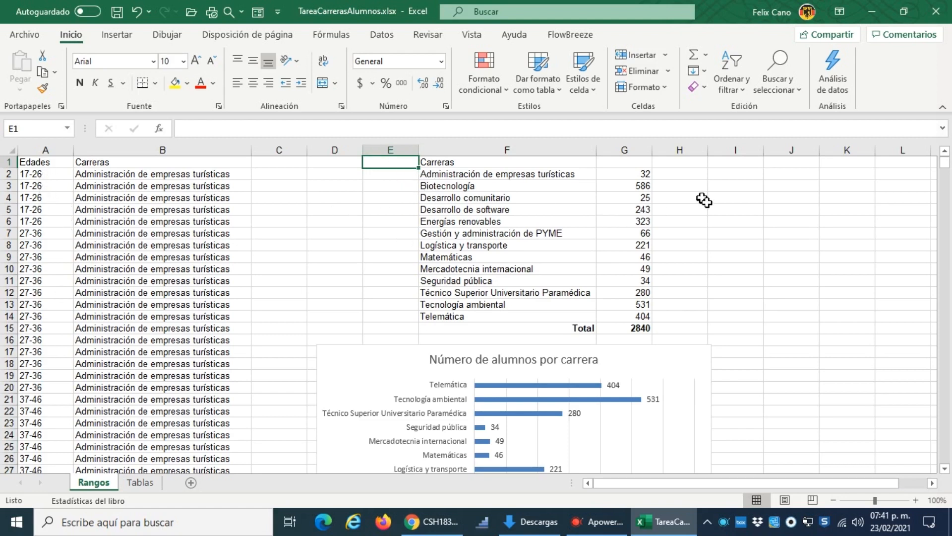
{"action": "left_click", "coordinate": [635, 174]}
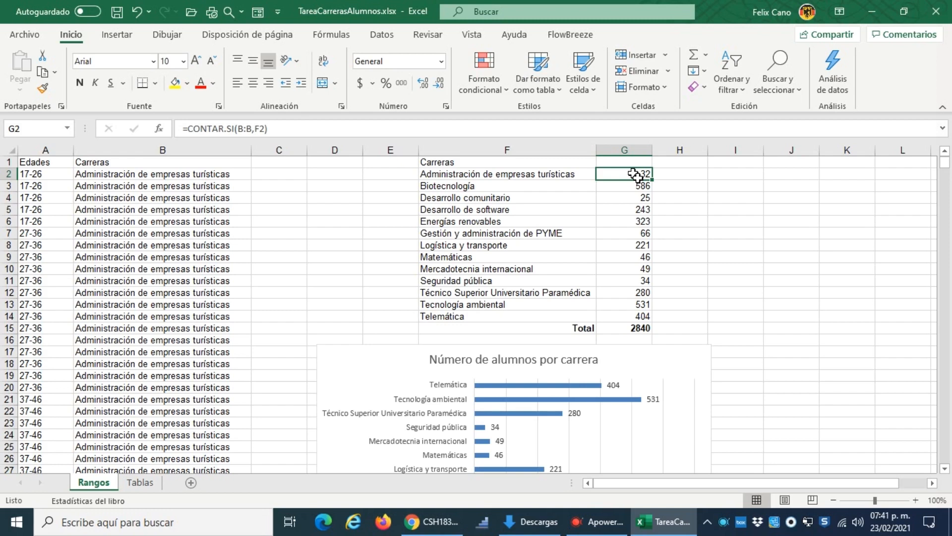
{"action": "scroll", "coordinate": [712, 329], "scroll_direction": "down", "scroll_amount": 5}
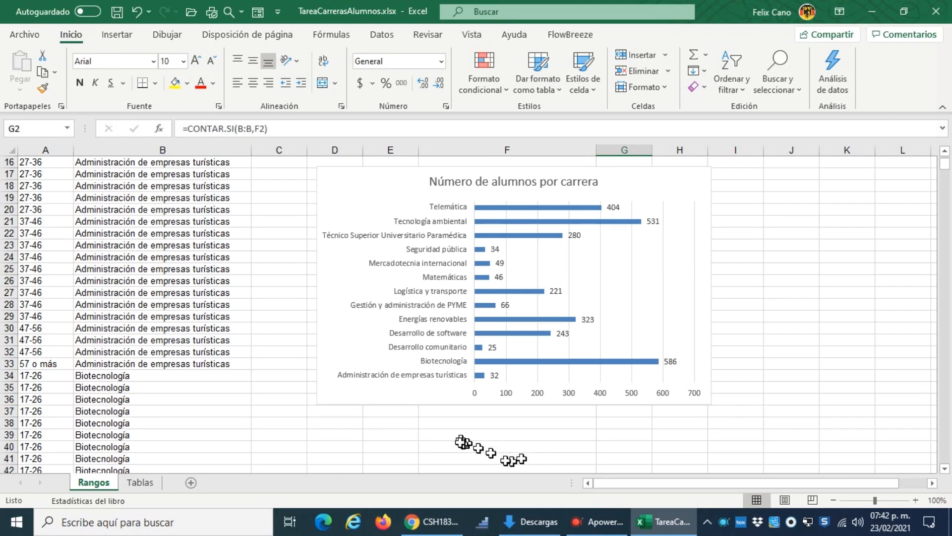
Step: On the Tablas sheet, convert the range A1:B2846 into a table with headers
{"action": "left_click", "coordinate": [145, 483]}
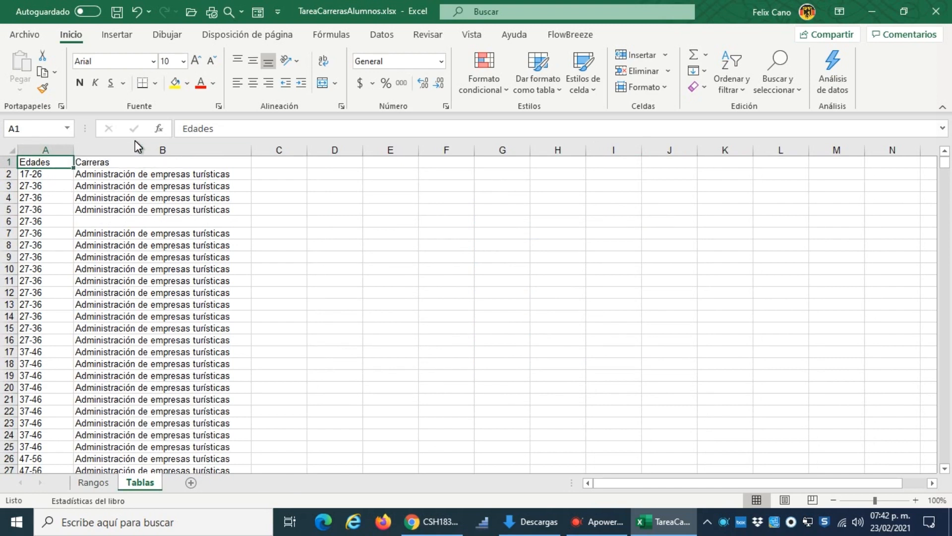
{"action": "left_click", "coordinate": [123, 39]}
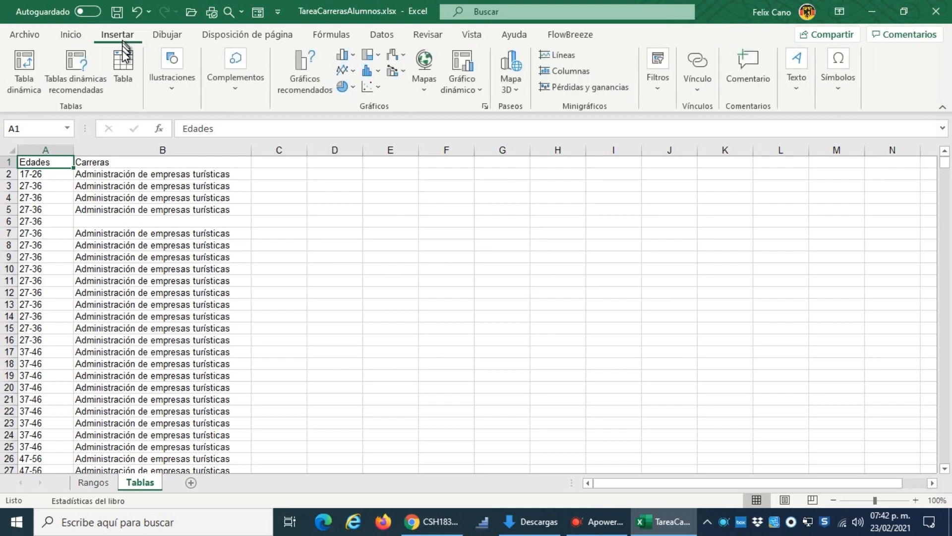
{"action": "left_click", "coordinate": [121, 70]}
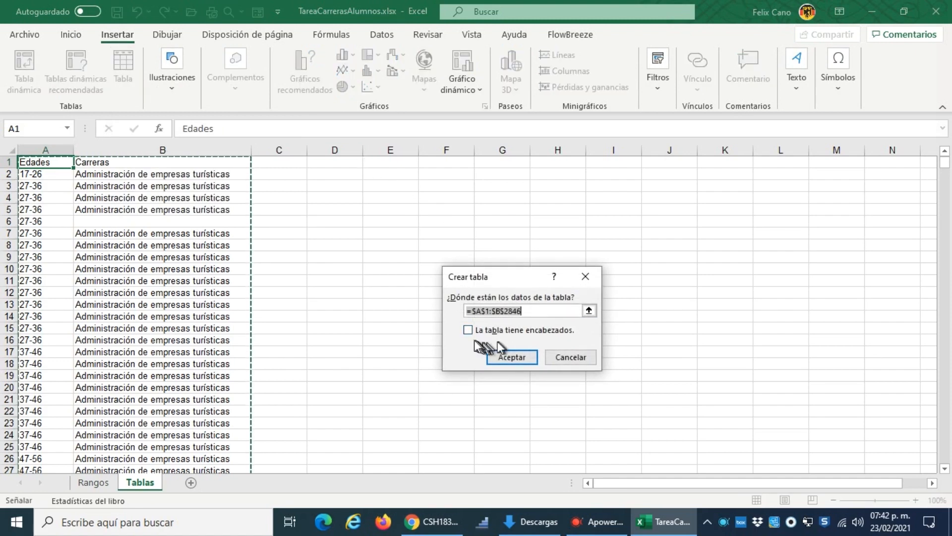
{"action": "left_click", "coordinate": [469, 331]}
{"action": "left_click", "coordinate": [511, 357]}
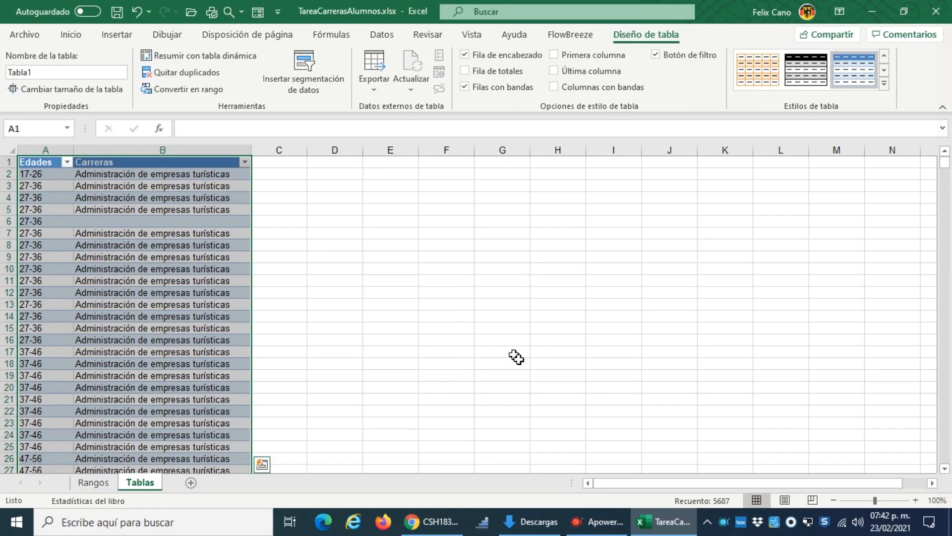
{"action": "left_click", "coordinate": [227, 294]}
{"action": "left_click", "coordinate": [329, 280]}
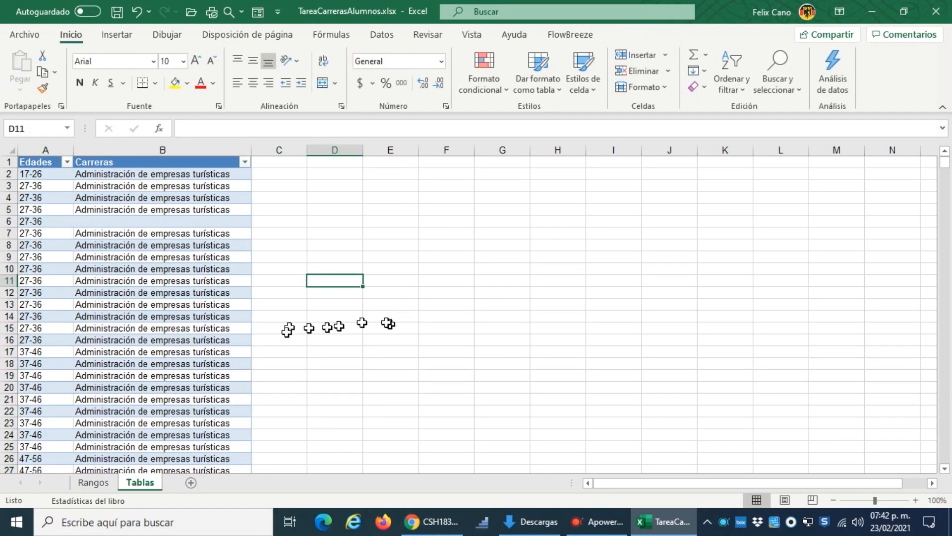
Step: Filter the table's Edades column to show only the blank entries
{"action": "left_click", "coordinate": [133, 199]}
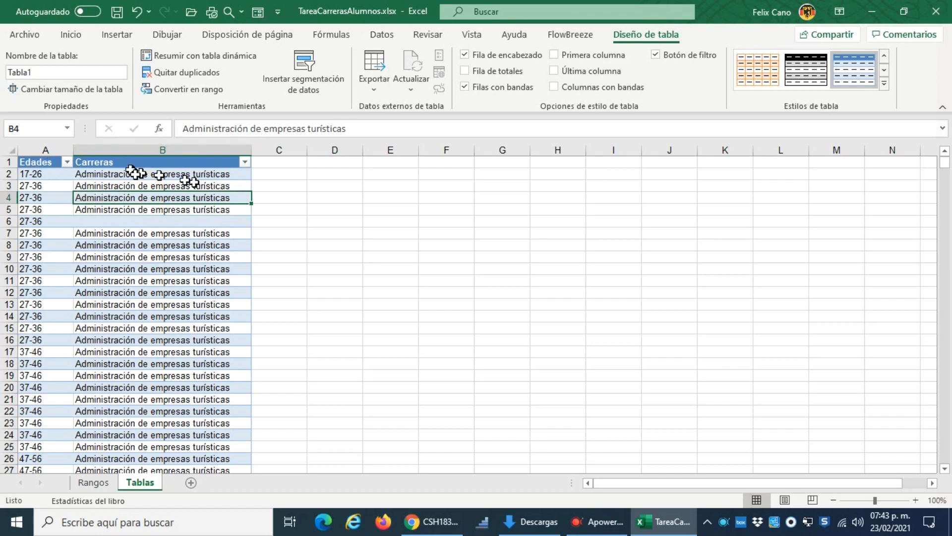
{"action": "left_click", "coordinate": [68, 162]}
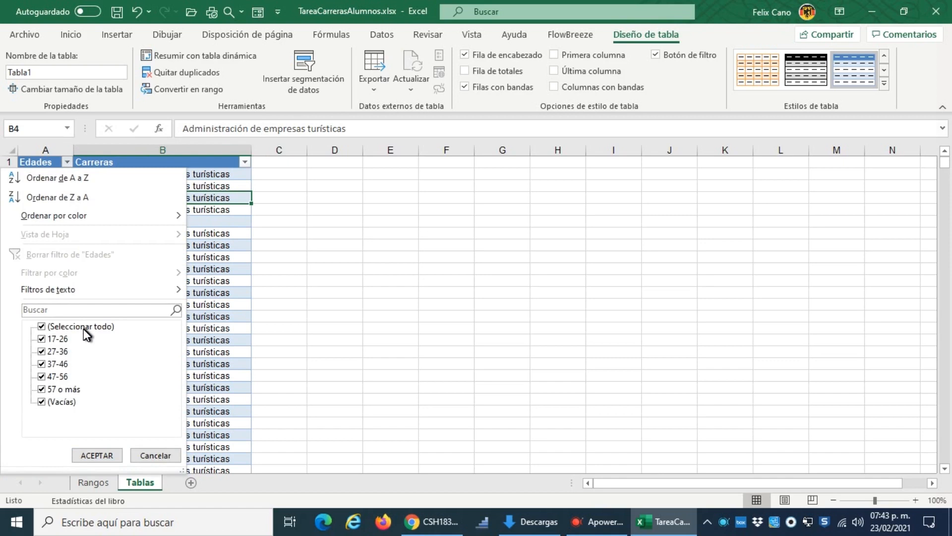
{"action": "left_click", "coordinate": [41, 325]}
{"action": "left_click", "coordinate": [41, 401]}
{"action": "left_click", "coordinate": [96, 455]}
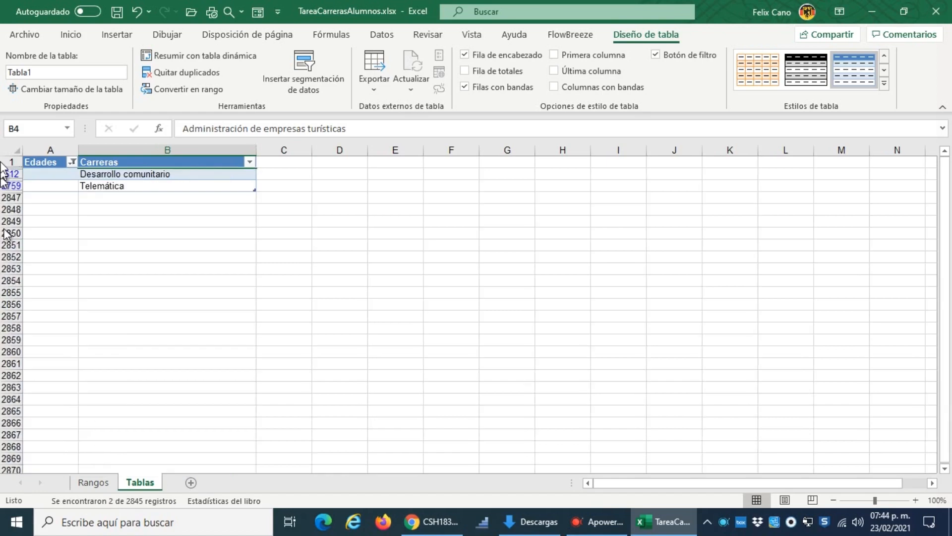
Step: Delete the filtered rows with a blank age, 612 and 2759, and clear the Edades filter
{"action": "left_click_drag", "start_coordinate": [13, 173], "coordinate": [15, 185]}
{"action": "right_click", "coordinate": [156, 184]}
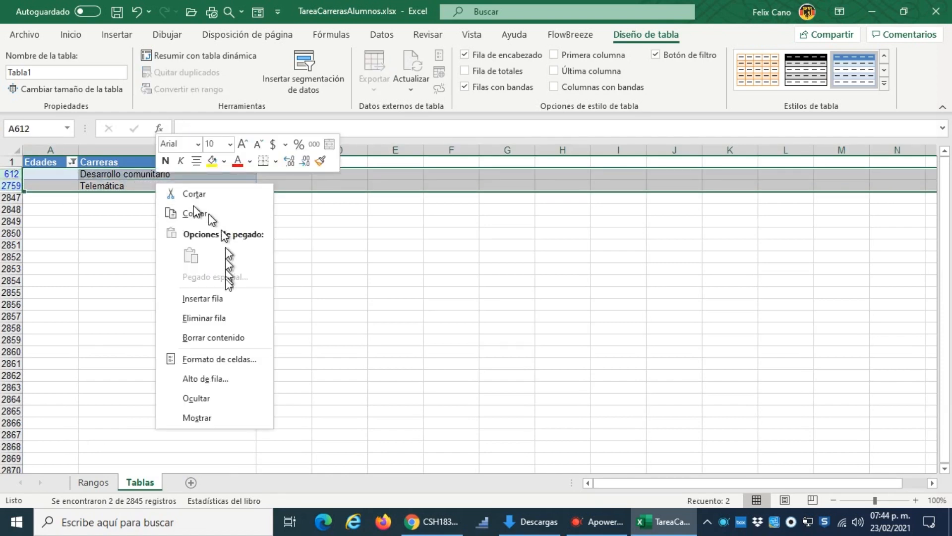
{"action": "left_click", "coordinate": [226, 322]}
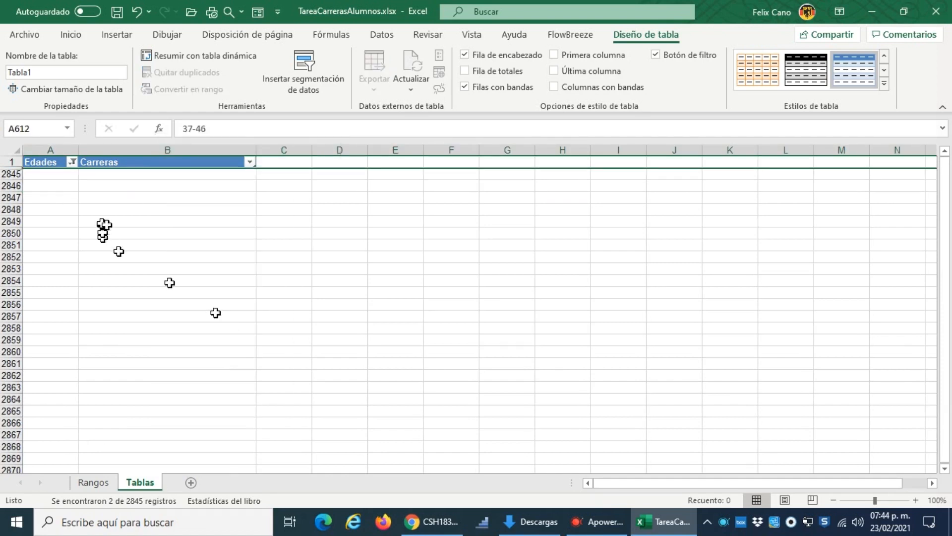
{"action": "left_click", "coordinate": [71, 163]}
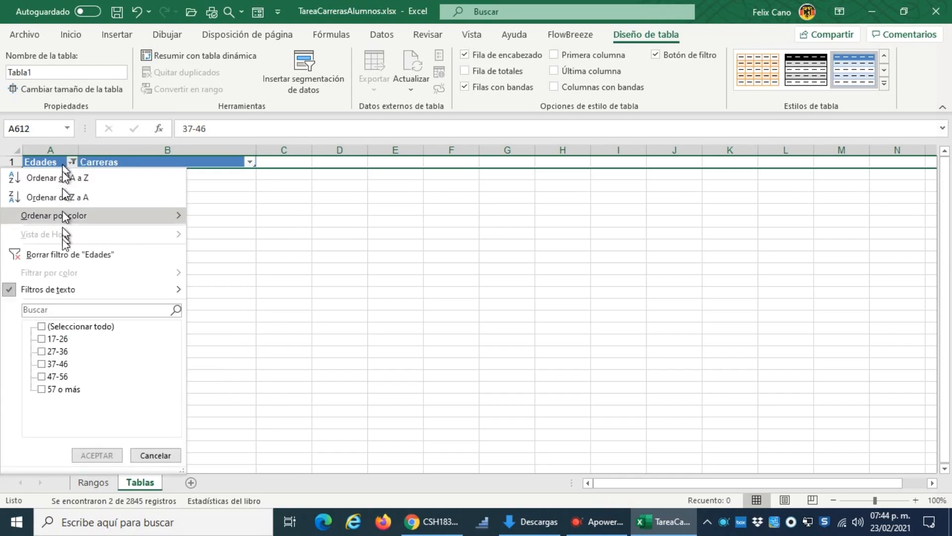
{"action": "left_click", "coordinate": [68, 262]}
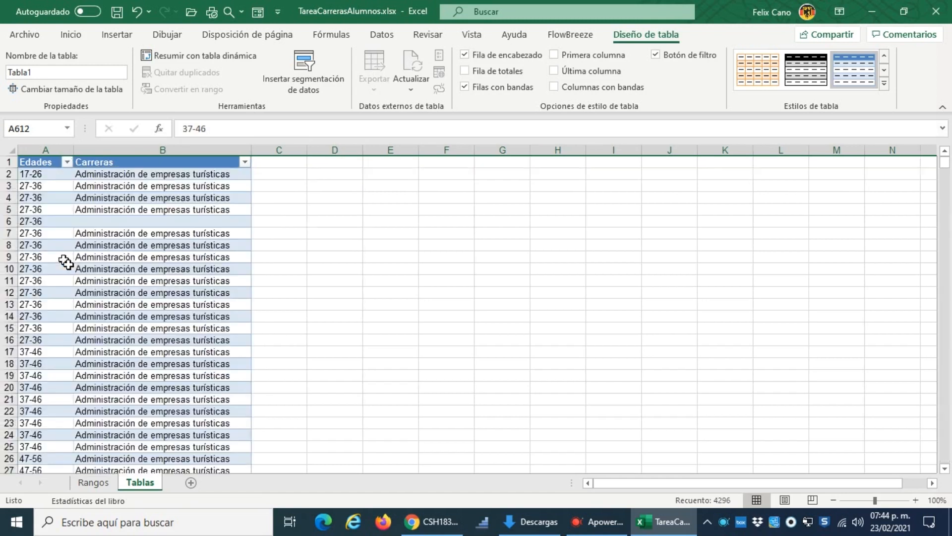
Step: Filter the table's Carreras column to show only the blank entries
{"action": "left_click", "coordinate": [249, 163]}
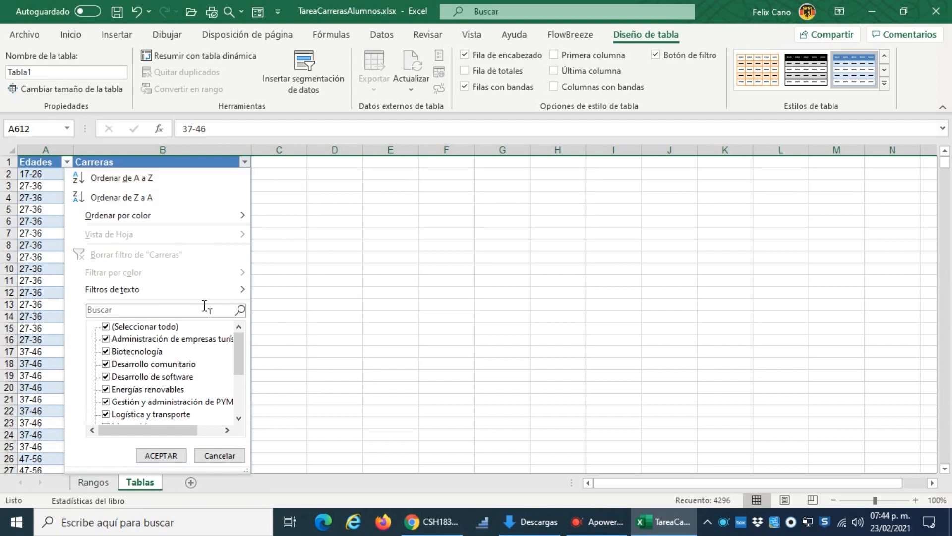
{"action": "left_click", "coordinate": [106, 326]}
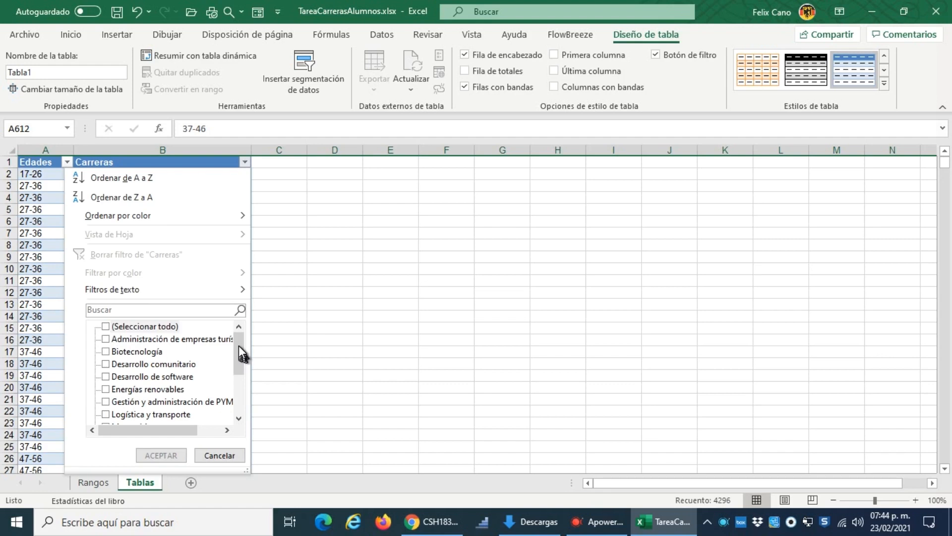
{"action": "left_click_drag", "start_coordinate": [239, 345], "coordinate": [240, 389]}
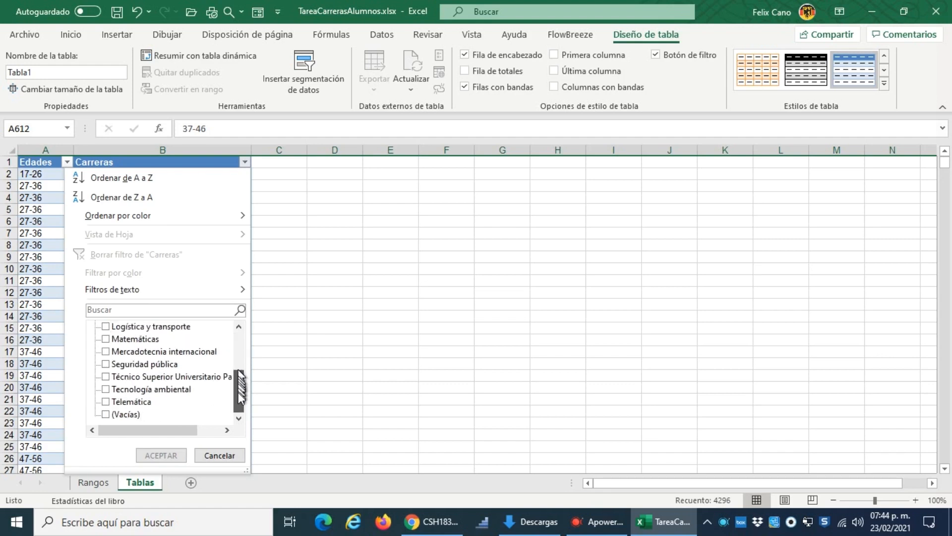
{"action": "left_click", "coordinate": [106, 415]}
{"action": "left_click", "coordinate": [160, 456]}
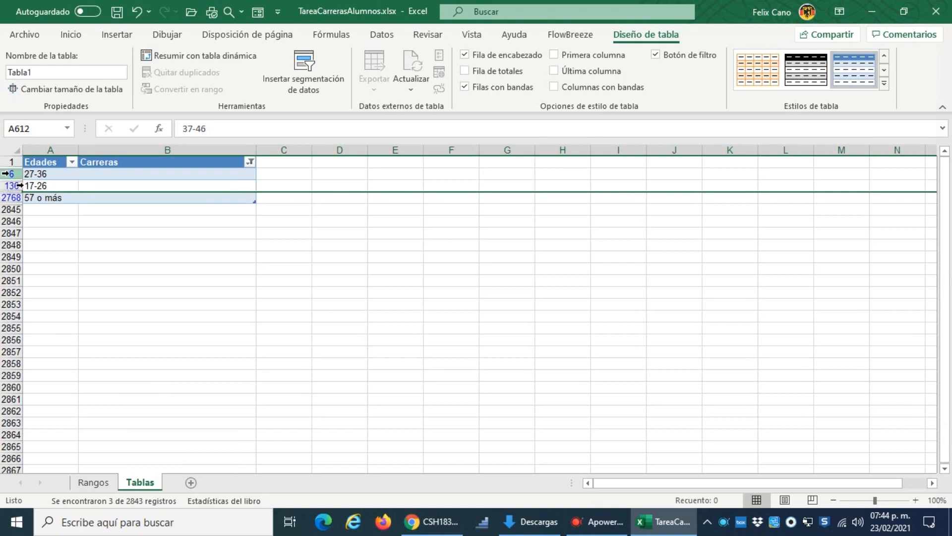
Step: Delete the filtered rows with a blank career, 6, 136 and 2768, and clear the Carreras filter
{"action": "left_click_drag", "start_coordinate": [7, 173], "coordinate": [10, 196]}
{"action": "right_click", "coordinate": [170, 185]}
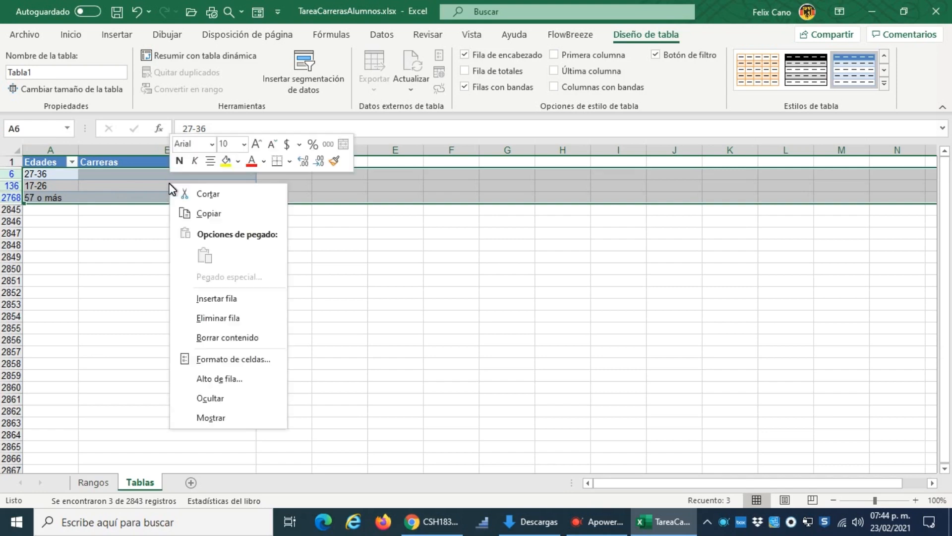
{"action": "left_click", "coordinate": [259, 317]}
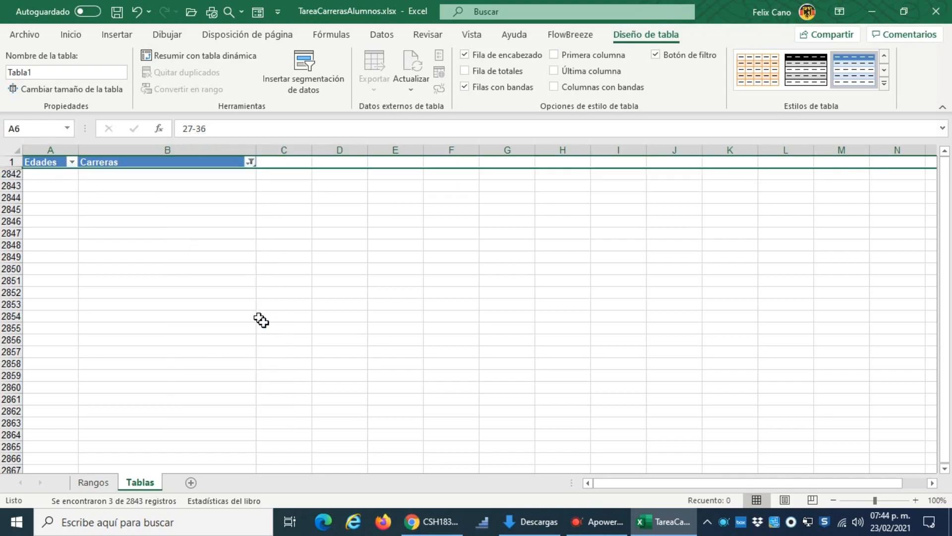
{"action": "left_click", "coordinate": [250, 162]}
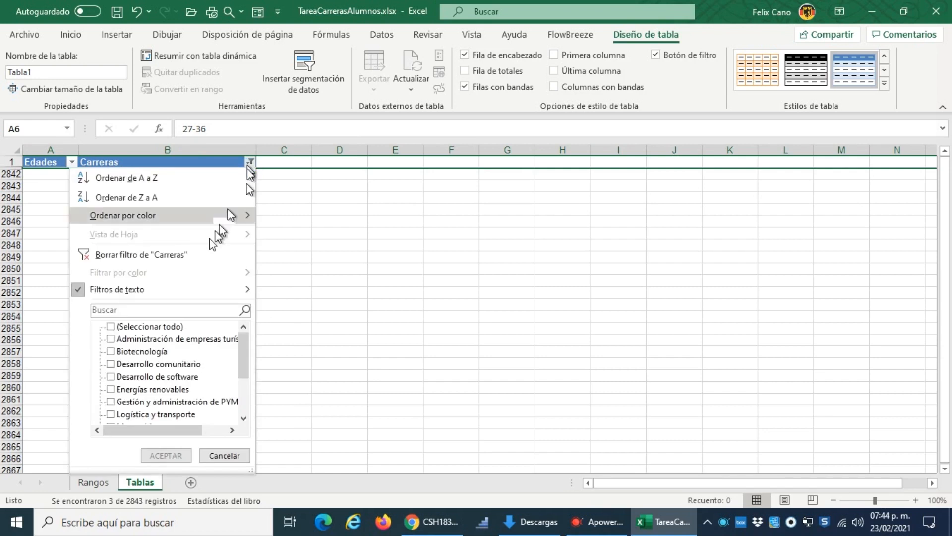
{"action": "left_click", "coordinate": [185, 258]}
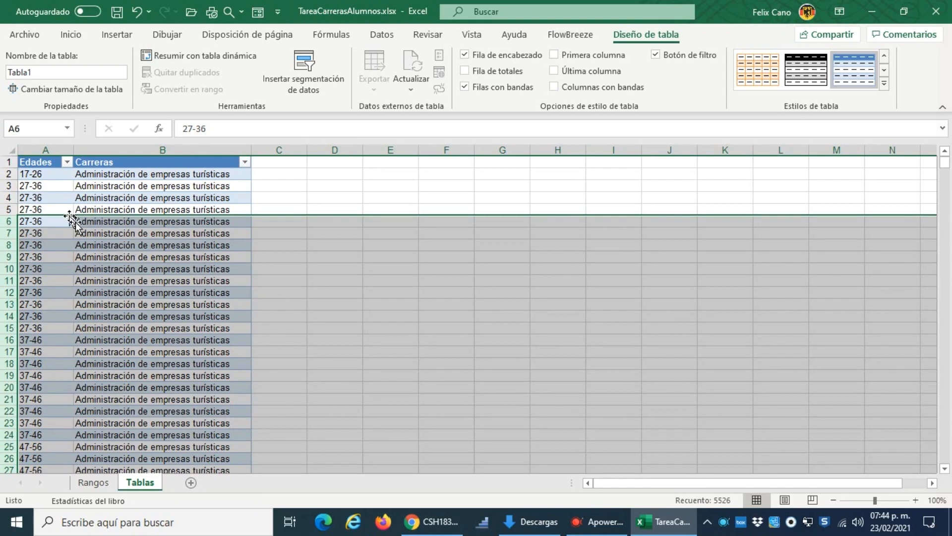
{"action": "left_click", "coordinate": [164, 185]}
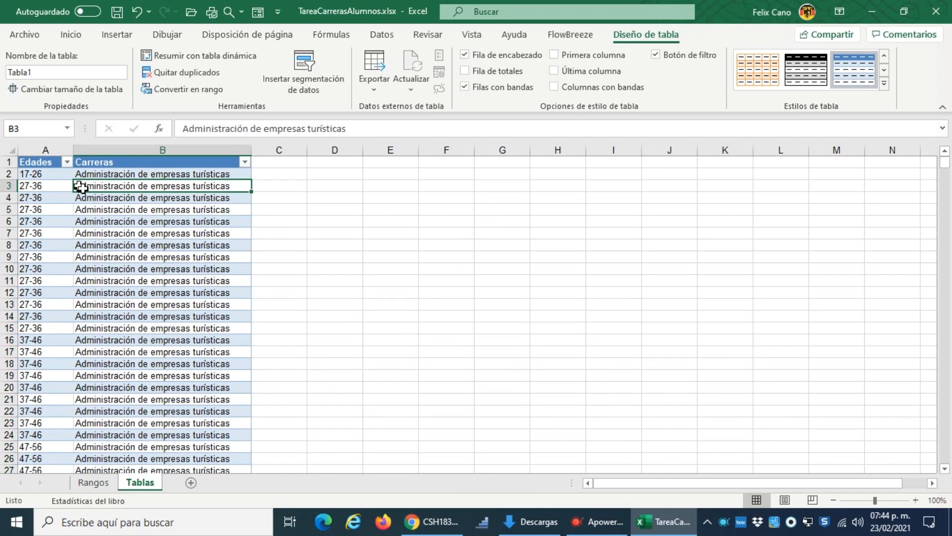
Step: Sort the table by Edades from A to Z and after that by Carreras from A to Z
{"action": "left_click", "coordinate": [67, 164]}
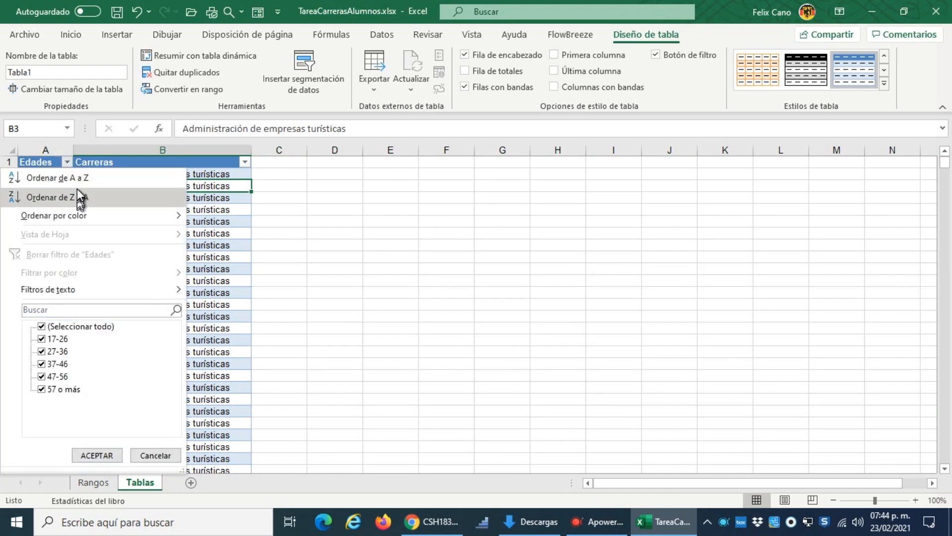
{"action": "left_click", "coordinate": [86, 173]}
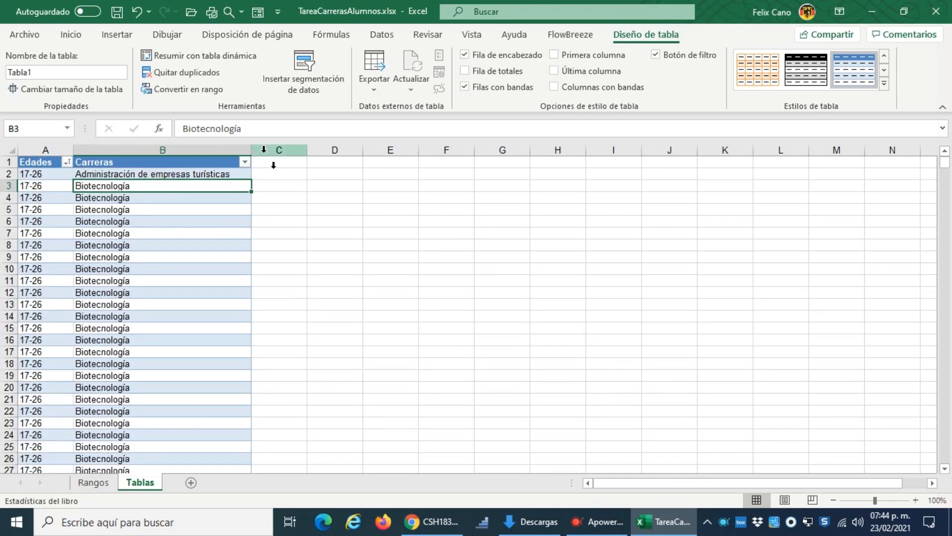
{"action": "left_click", "coordinate": [244, 164]}
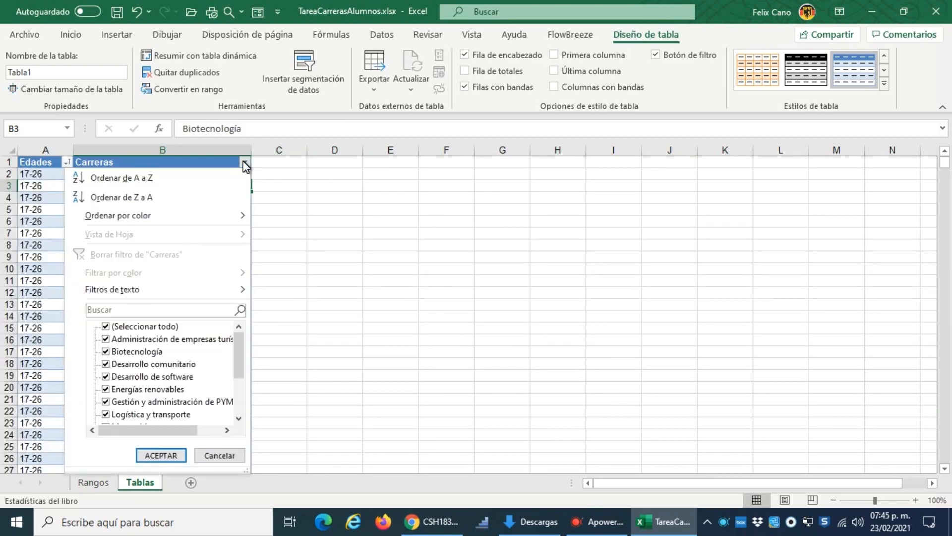
{"action": "left_click", "coordinate": [153, 182]}
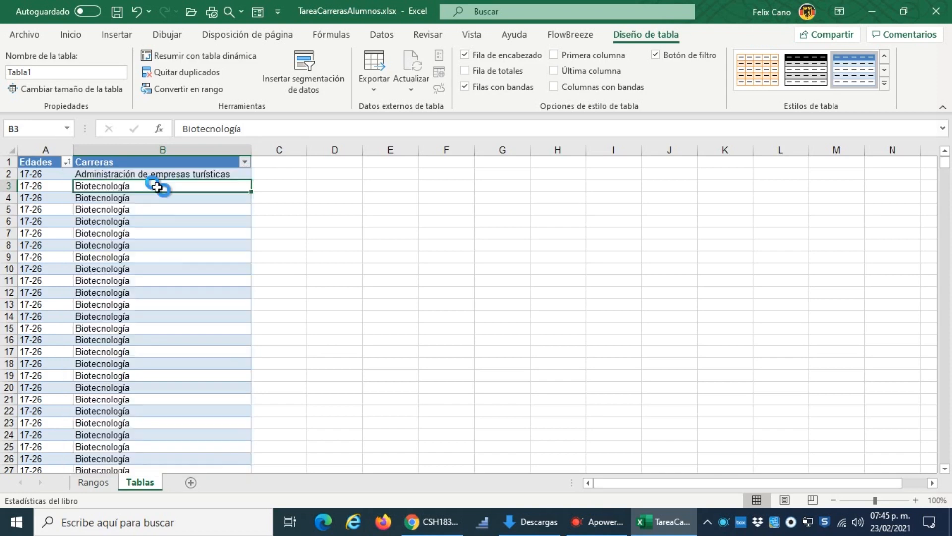
Step: Check the sorted records and turn on the table's totals row
{"action": "scroll", "coordinate": [39, 198], "scroll_direction": "down", "scroll_amount": 5}
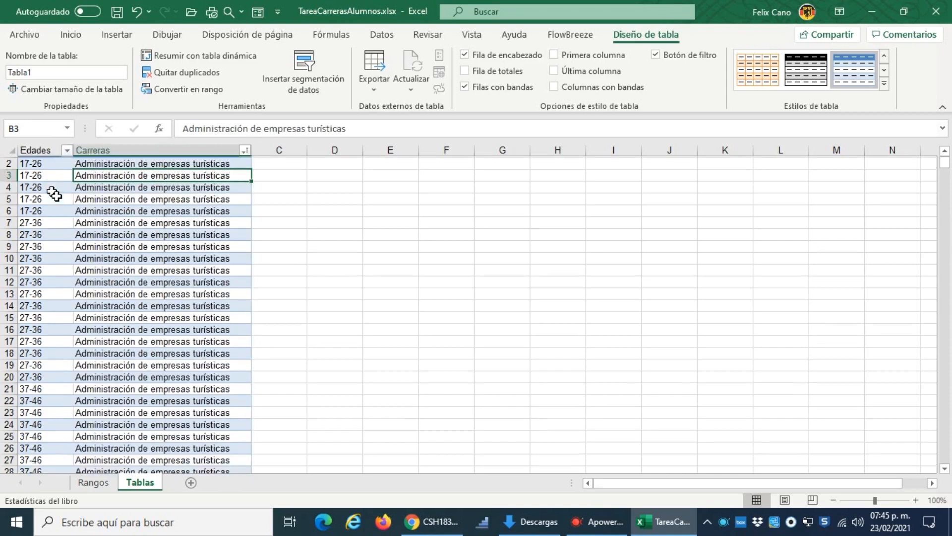
{"action": "scroll", "coordinate": [132, 348], "scroll_direction": "down", "scroll_amount": 17}
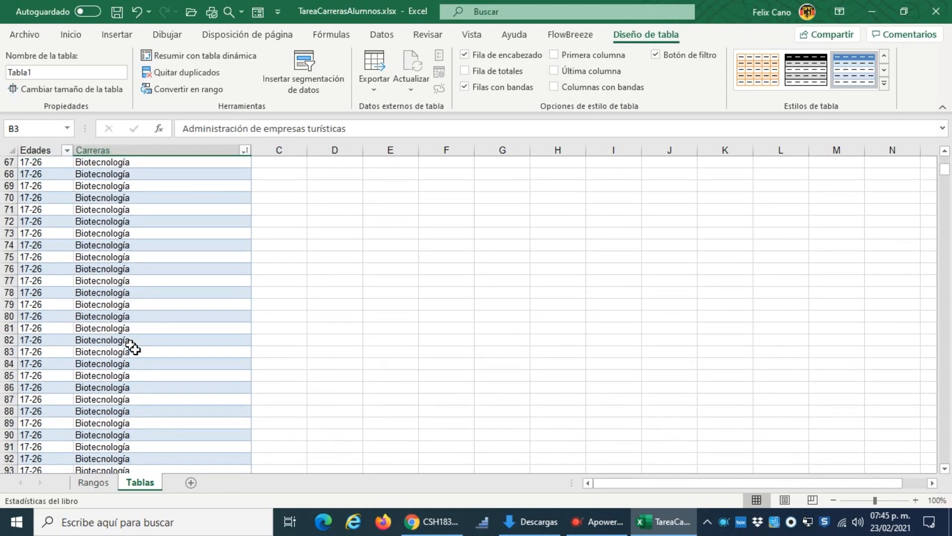
{"action": "scroll", "coordinate": [132, 348], "scroll_direction": "up", "scroll_amount": 20}
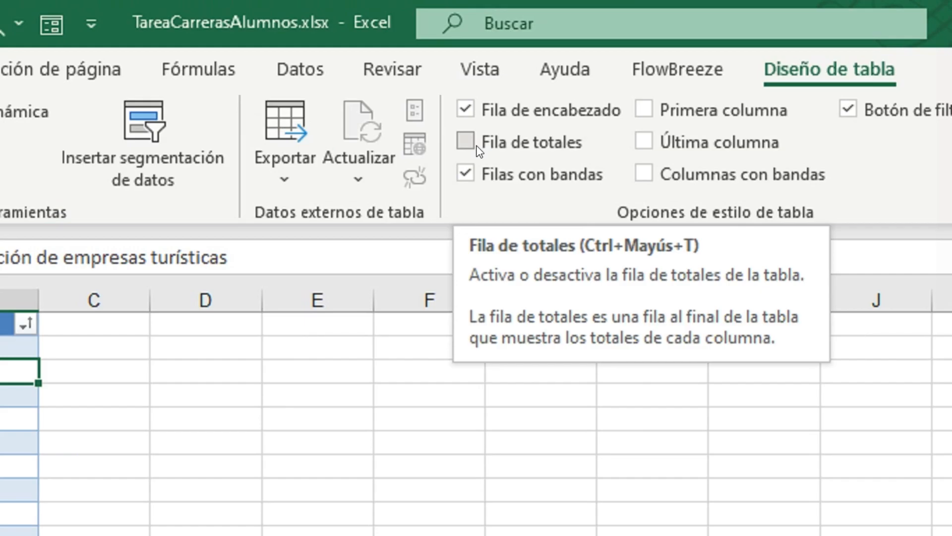
{"action": "left_click", "coordinate": [465, 143]}
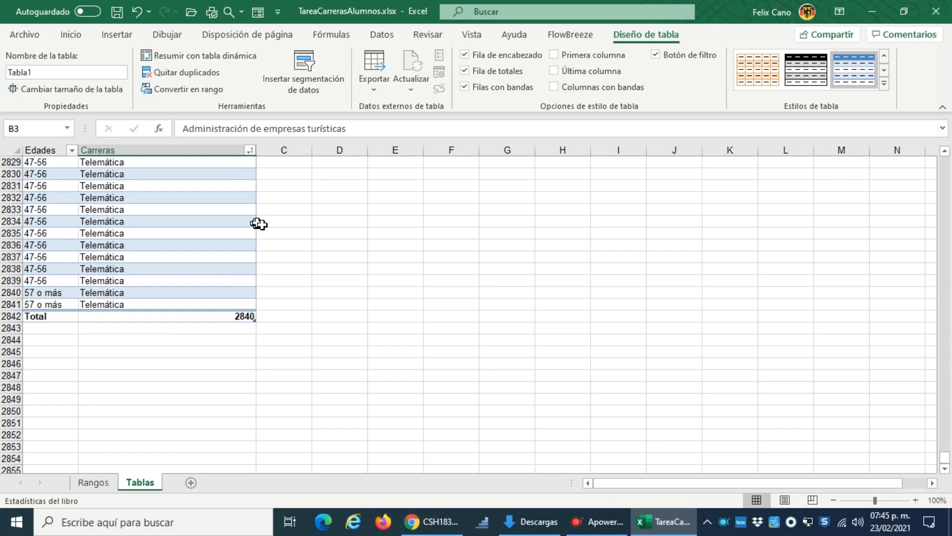
Step: Filter the Carreras column to show only Desarrollo de software
{"action": "left_click", "coordinate": [252, 151]}
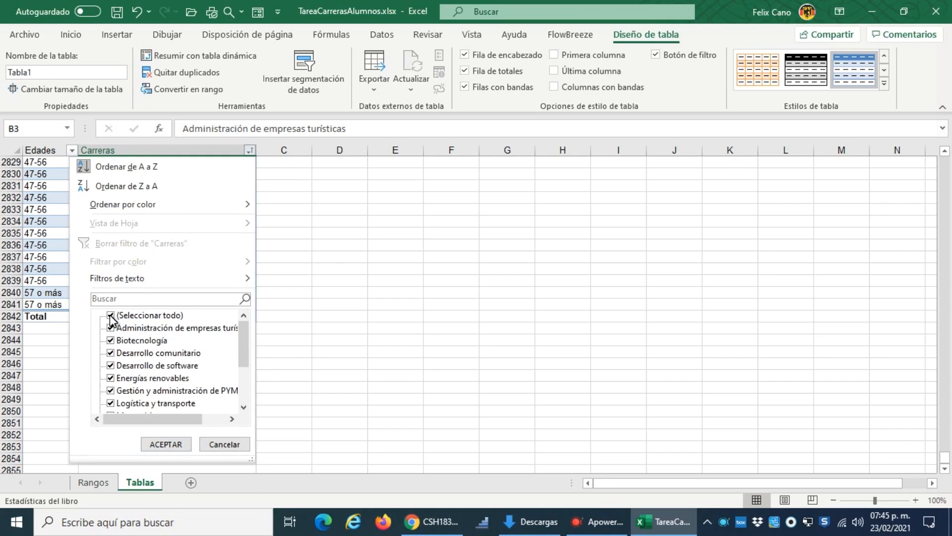
{"action": "left_click", "coordinate": [109, 315]}
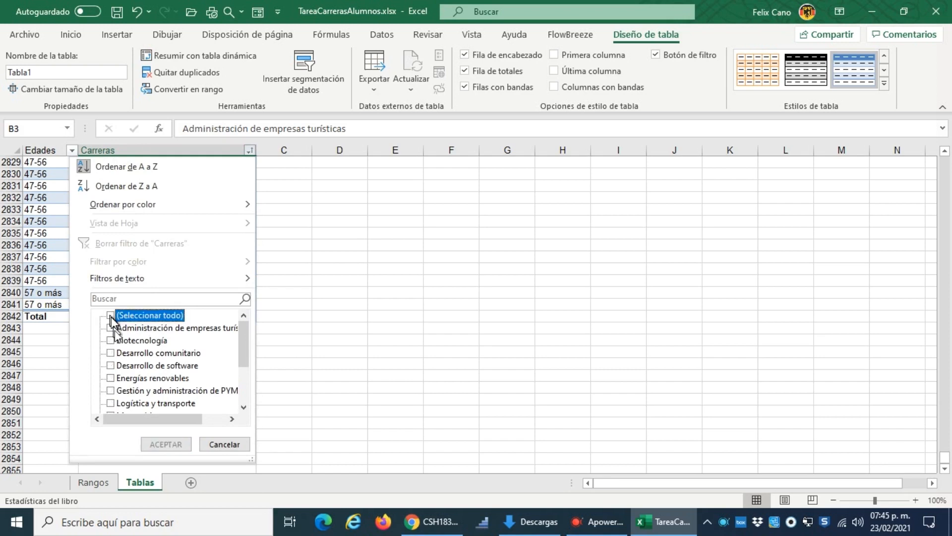
{"action": "left_click", "coordinate": [110, 365]}
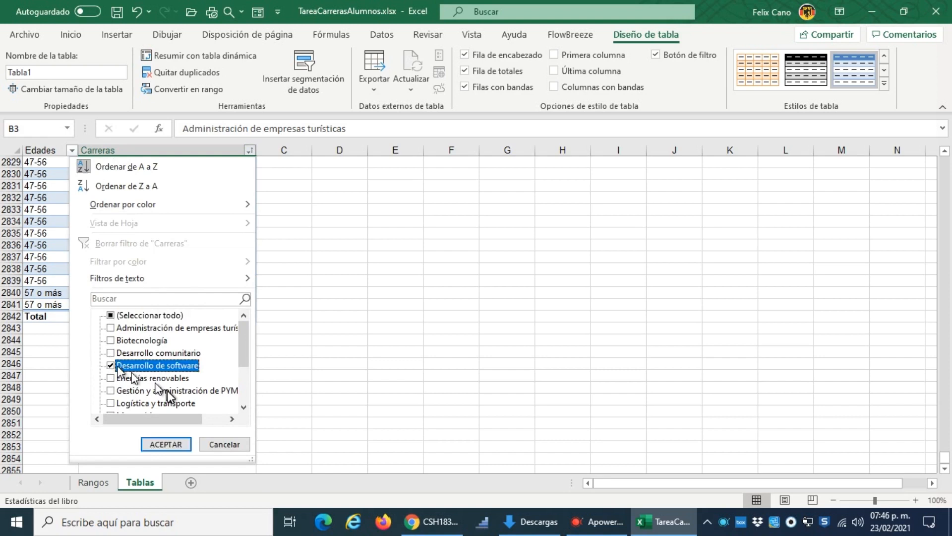
{"action": "left_click", "coordinate": [174, 445]}
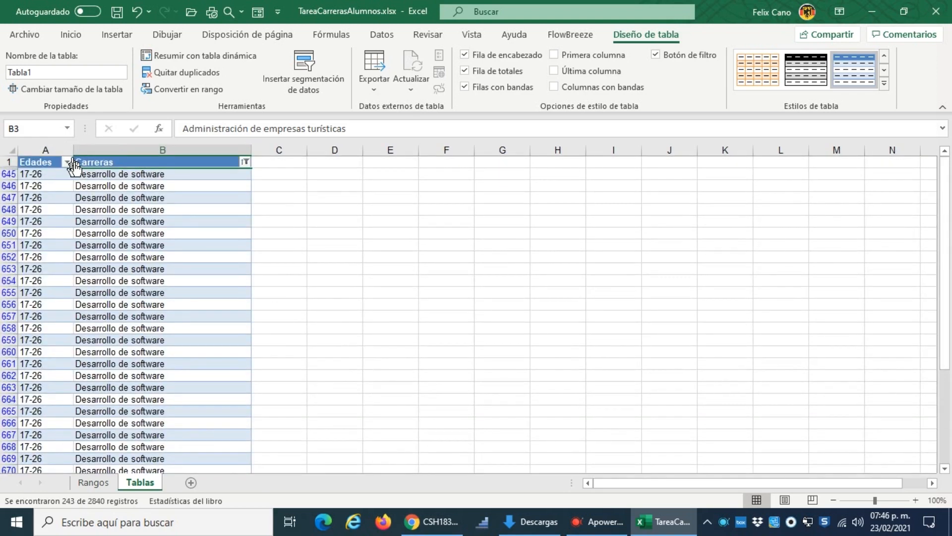
Step: Filter the Edades column to show only the 57 o más age group and check the total
{"action": "left_click", "coordinate": [66, 163]}
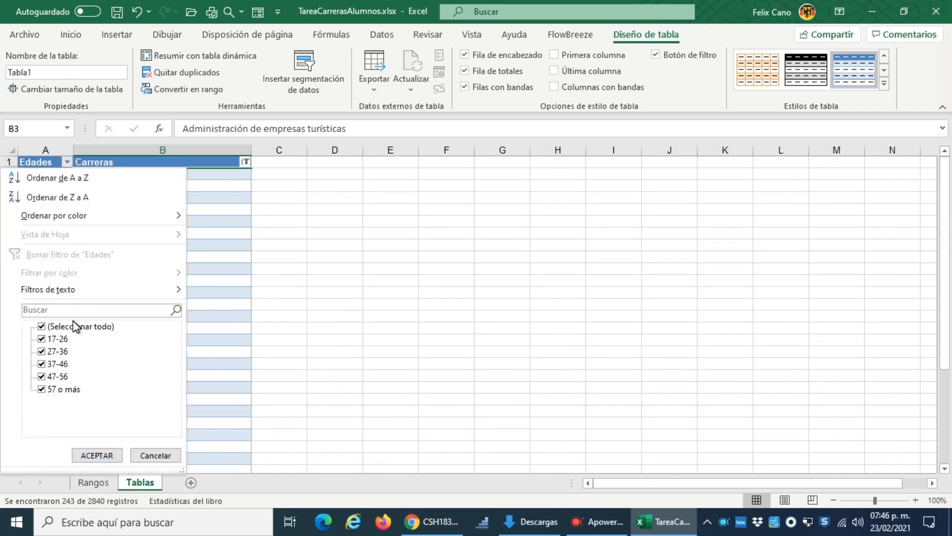
{"action": "left_click", "coordinate": [41, 327]}
{"action": "left_click", "coordinate": [41, 389]}
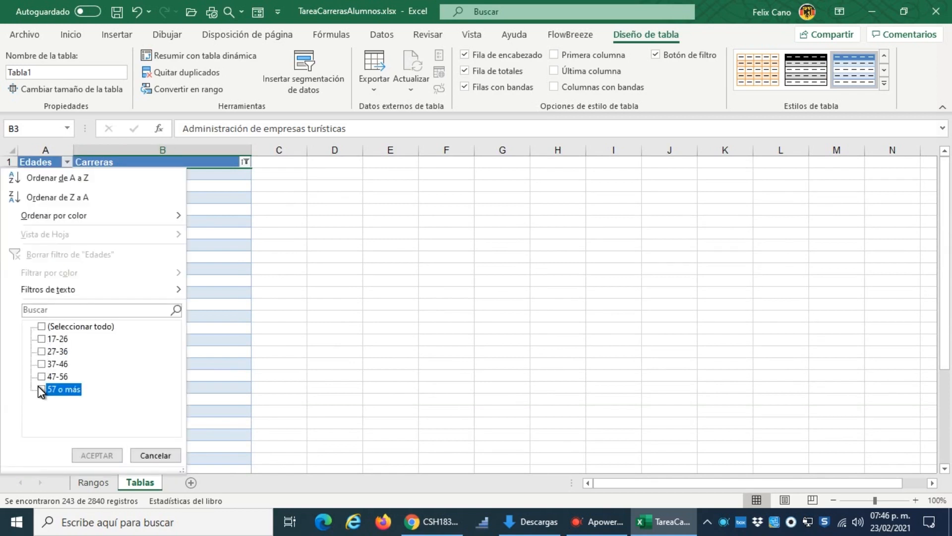
{"action": "left_click", "coordinate": [97, 454]}
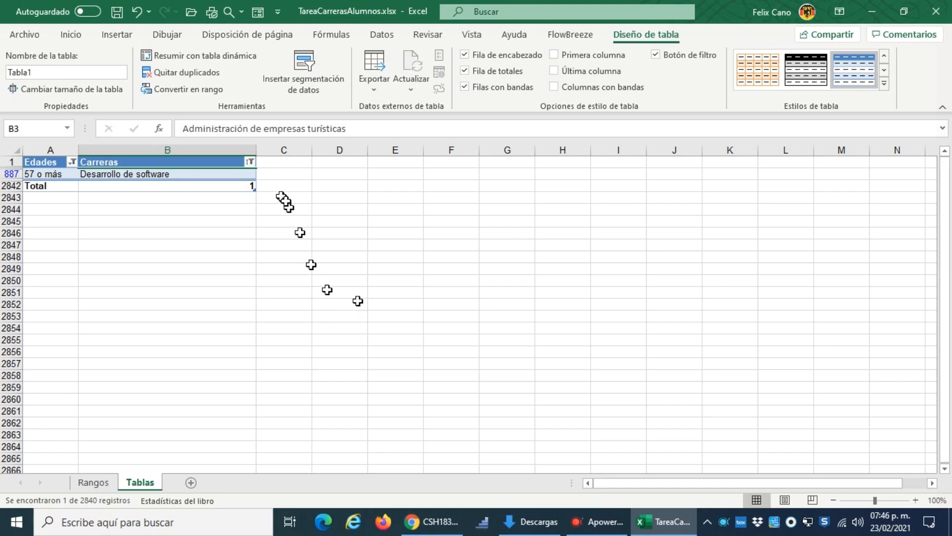
Step: Clear the filters from the Edades and Carreras columns and look over the full table
{"action": "left_click", "coordinate": [72, 162]}
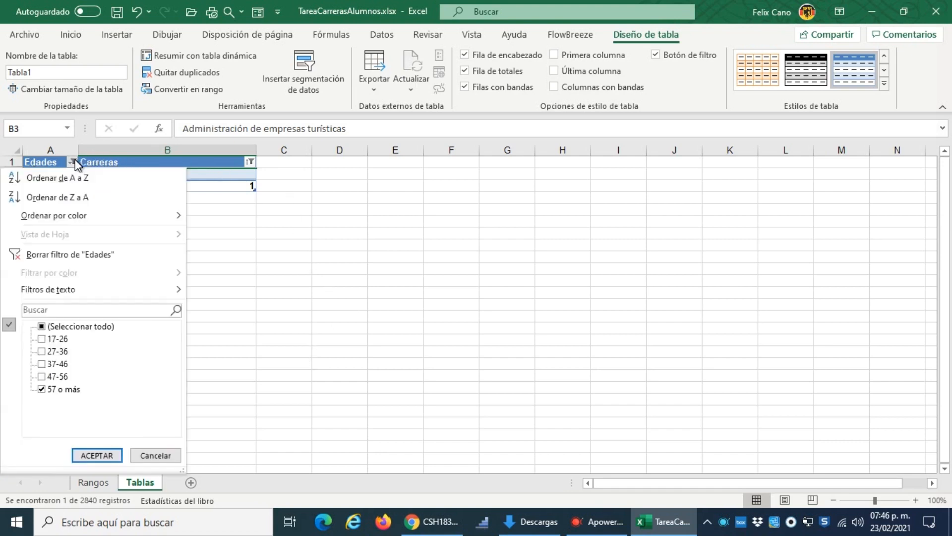
{"action": "left_click", "coordinate": [58, 255]}
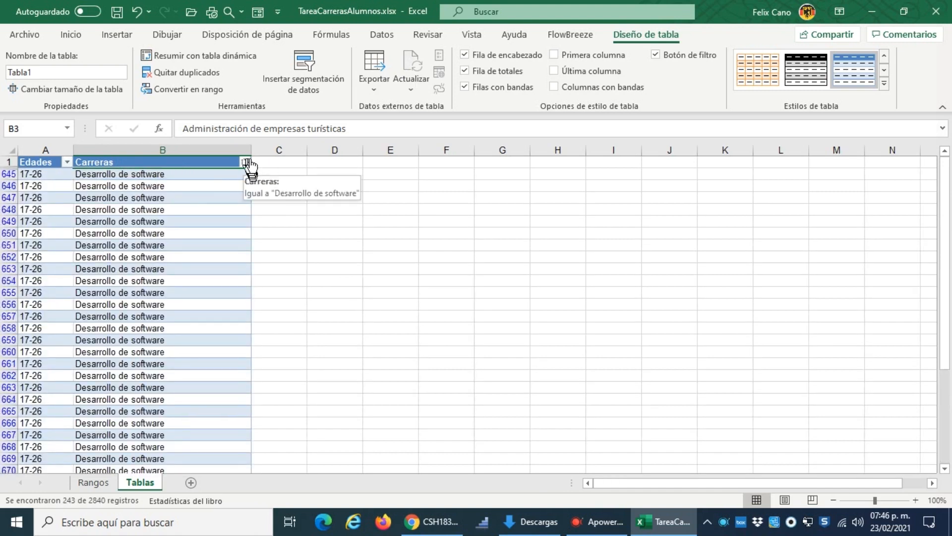
{"action": "left_click", "coordinate": [245, 162]}
{"action": "left_click", "coordinate": [123, 247]}
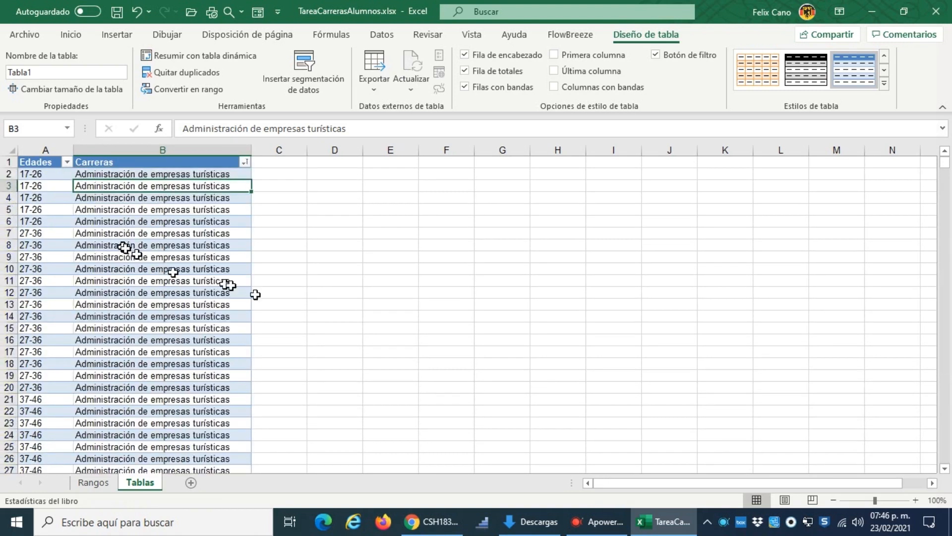
{"action": "scroll", "coordinate": [308, 298], "scroll_direction": "down", "scroll_amount": 5}
{"action": "scroll", "coordinate": [306, 299], "scroll_direction": "up", "scroll_amount": 5}
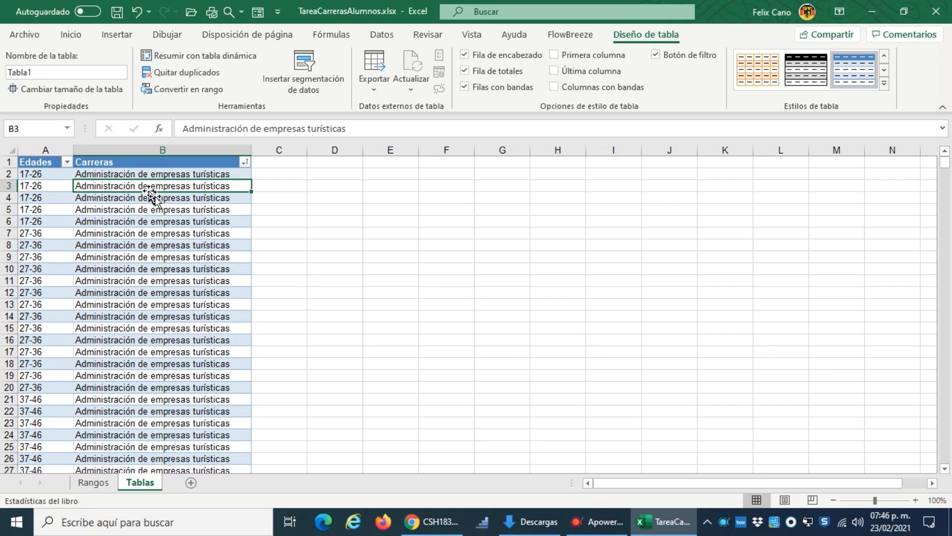
Step: Review the student counts by career and the chart on the Rangos sheet
{"action": "left_click", "coordinate": [93, 483]}
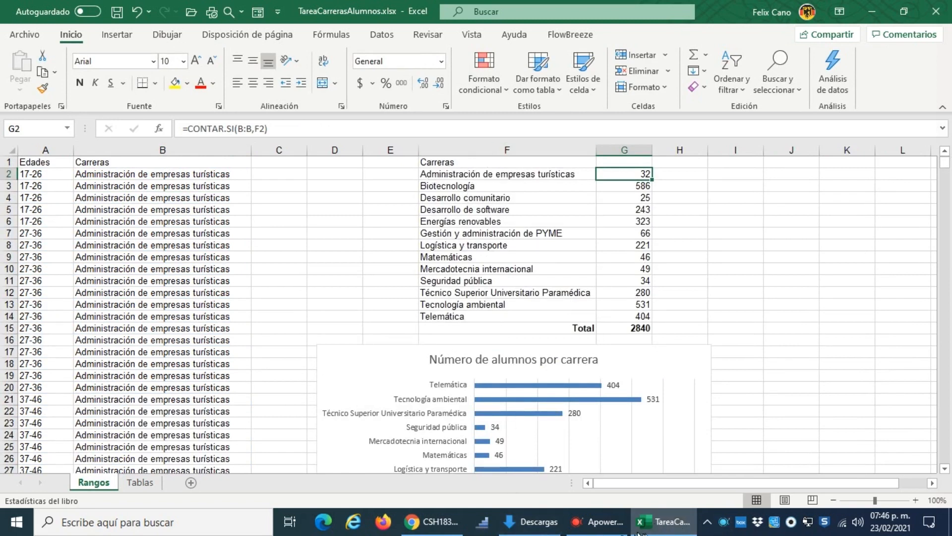
{"action": "left_click", "coordinate": [660, 530]}
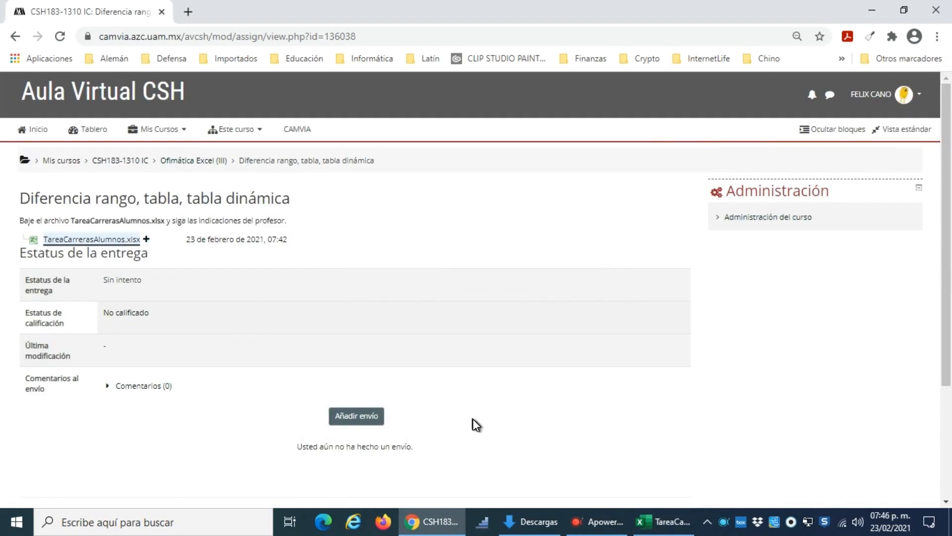
{"action": "left_click", "coordinate": [665, 521]}
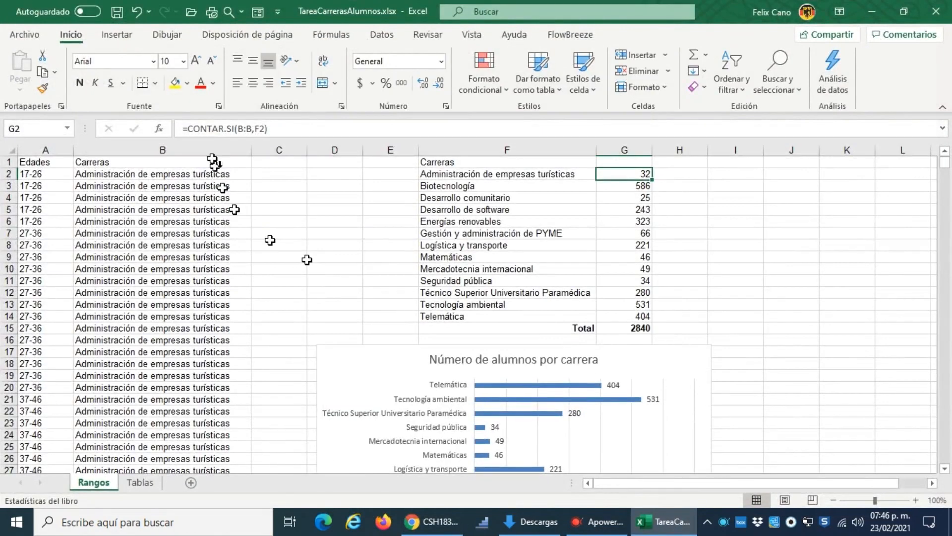
Step: Return to the Tablas sheet and examine the sorted Edades and Carreras records in the table
{"action": "left_click", "coordinate": [143, 488]}
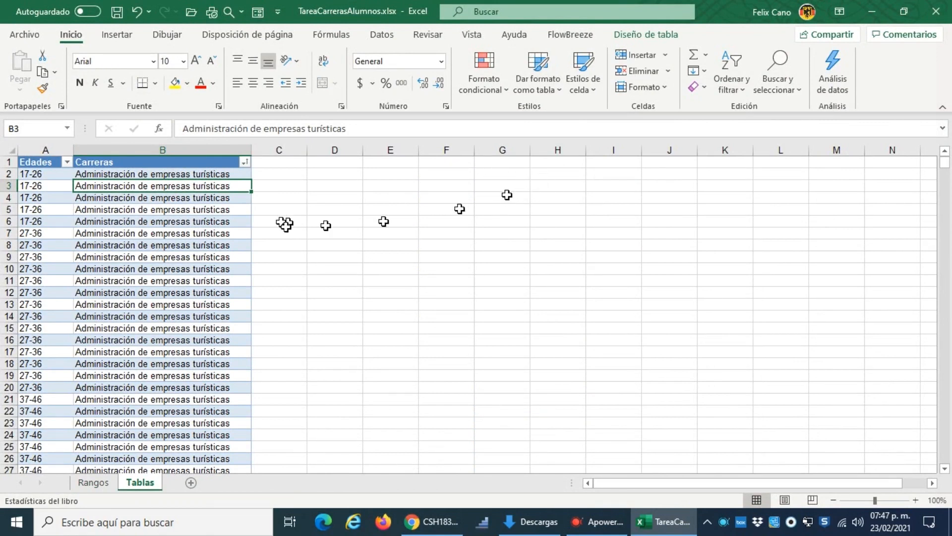
{"action": "scroll", "coordinate": [171, 197], "scroll_direction": "down", "scroll_amount": 20}
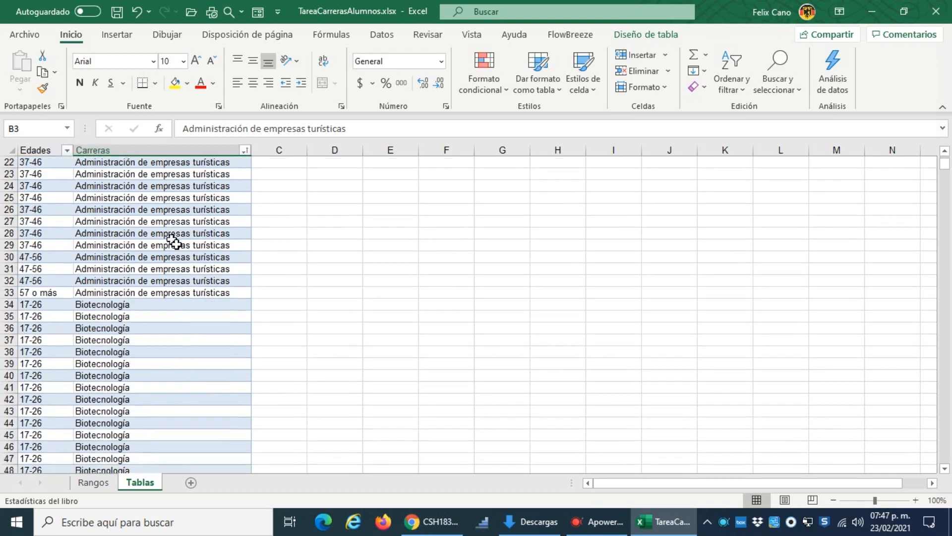
{"action": "scroll", "coordinate": [174, 265], "scroll_direction": "down", "scroll_amount": 20}
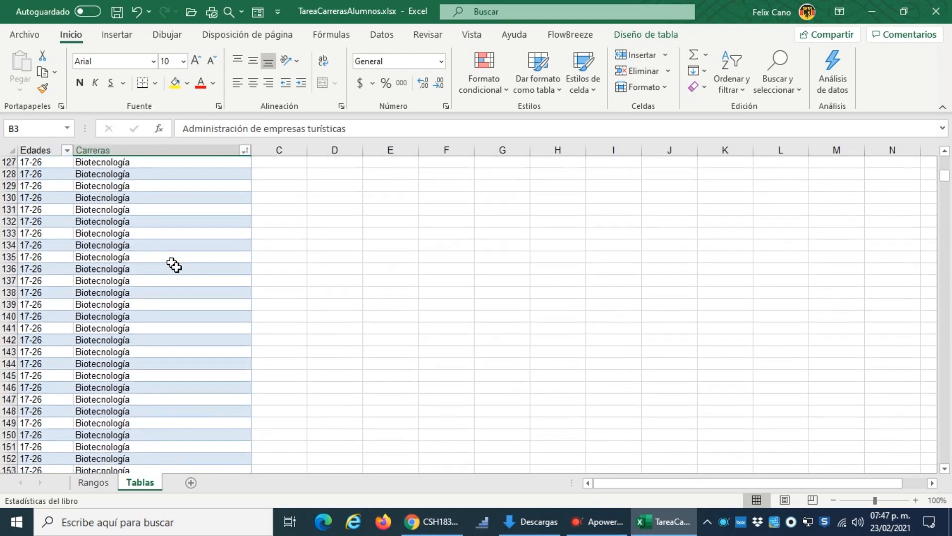
{"action": "scroll", "coordinate": [173, 265], "scroll_direction": "up", "scroll_amount": 20}
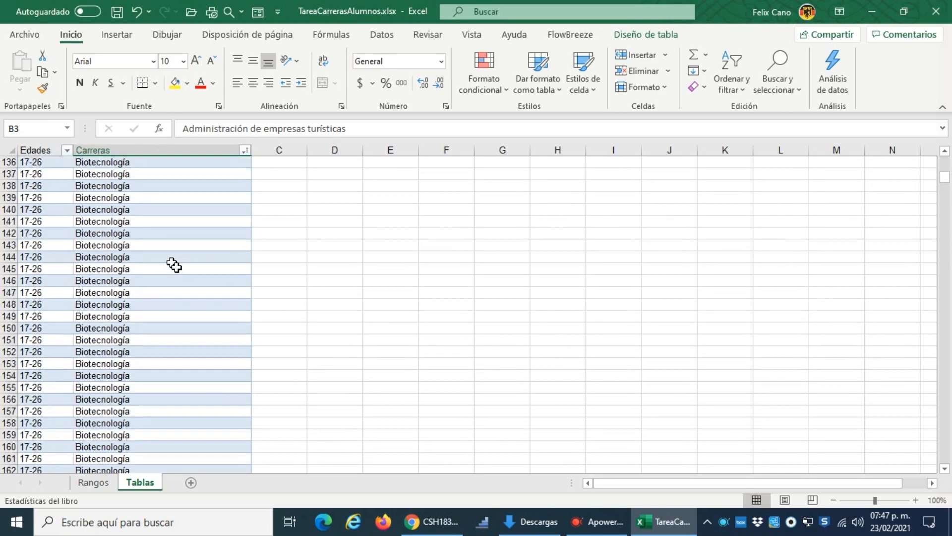
{"action": "scroll", "coordinate": [173, 265], "scroll_direction": "up", "scroll_amount": 18}
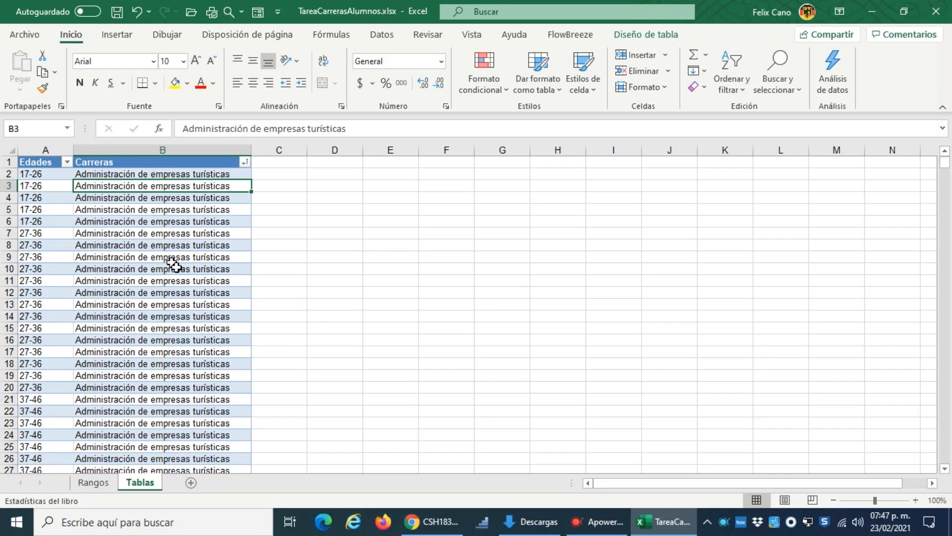
{"action": "scroll", "coordinate": [175, 266], "scroll_direction": "down", "scroll_amount": 20}
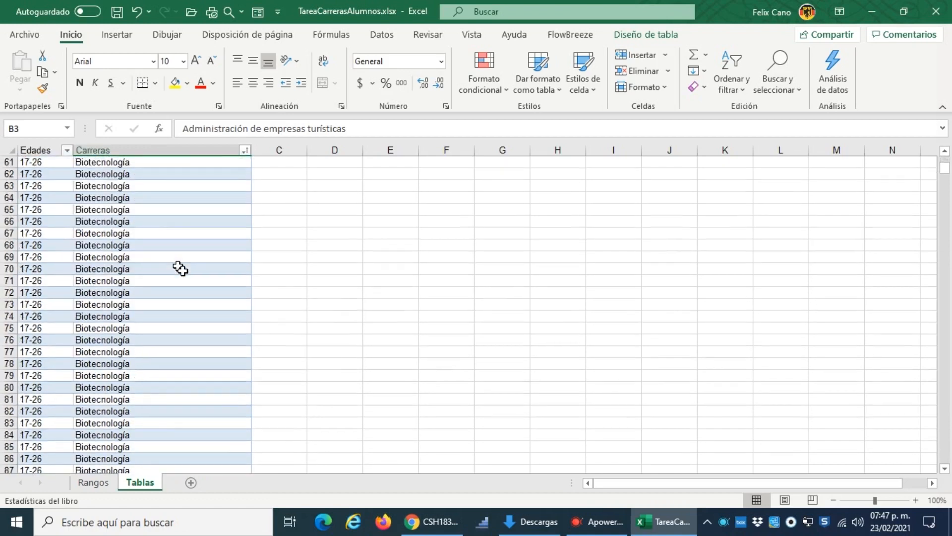
{"action": "scroll", "coordinate": [180, 268], "scroll_direction": "up", "scroll_amount": 20}
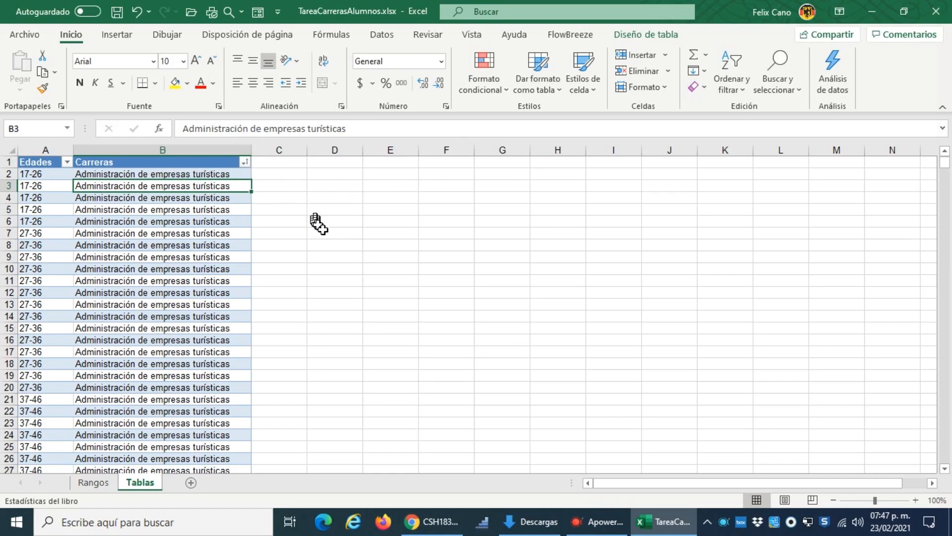
{"action": "scroll", "coordinate": [390, 263], "scroll_direction": "down", "scroll_amount": 2}
{"action": "scroll", "coordinate": [391, 263], "scroll_direction": "down", "scroll_amount": 5}
{"action": "scroll", "coordinate": [608, 304], "scroll_direction": "up", "scroll_amount": 7}
{"action": "left_click", "coordinate": [149, 175]}
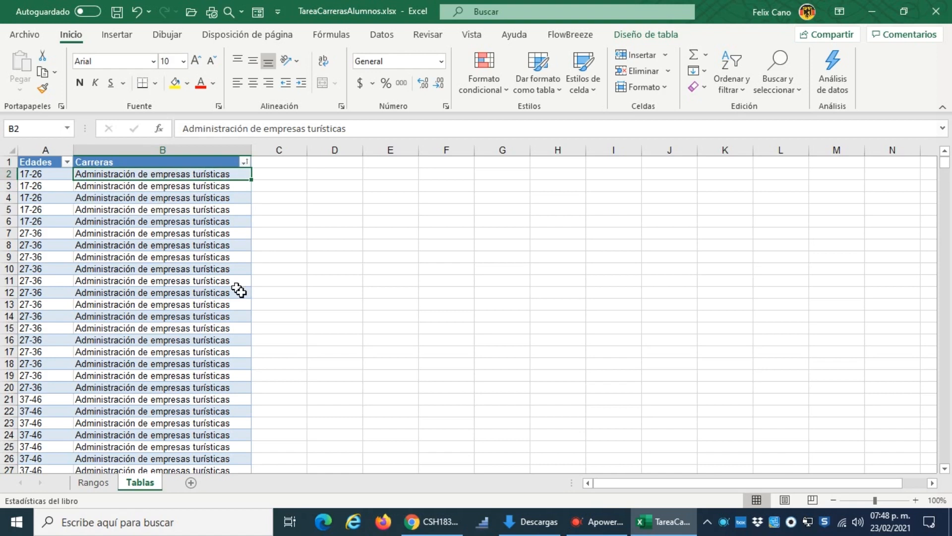
{"action": "scroll", "coordinate": [140, 306], "scroll_direction": "down", "scroll_amount": 4}
{"action": "scroll", "coordinate": [140, 306], "scroll_direction": "up", "scroll_amount": 4}
Step: Start creating a pivot table from the Tabla1 student data on the Tablas sheet
{"action": "left_click", "coordinate": [62, 198]}
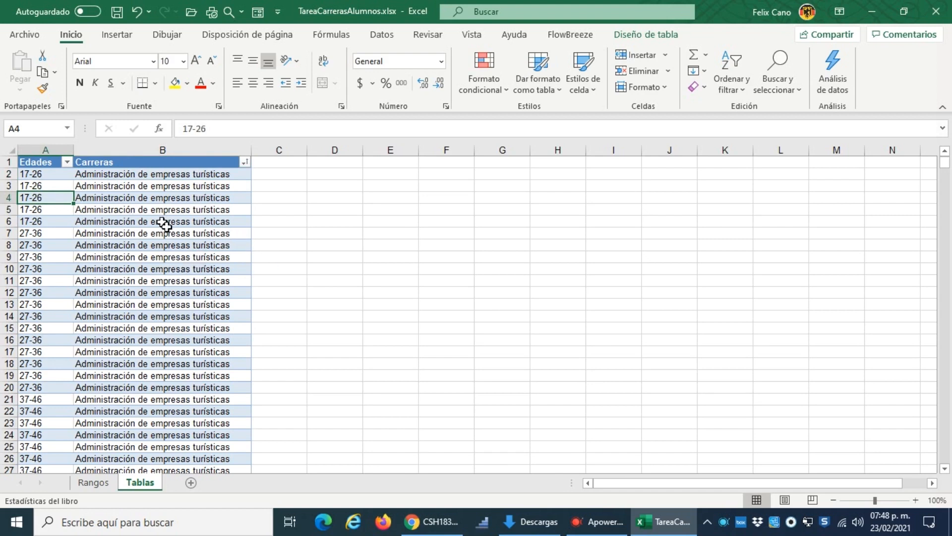
{"action": "left_click", "coordinate": [117, 35]}
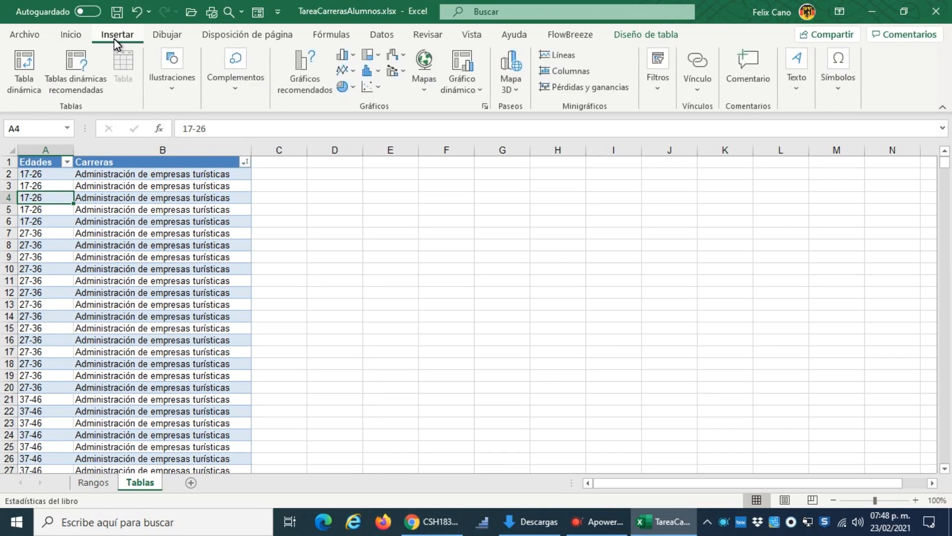
{"action": "left_click", "coordinate": [18, 81]}
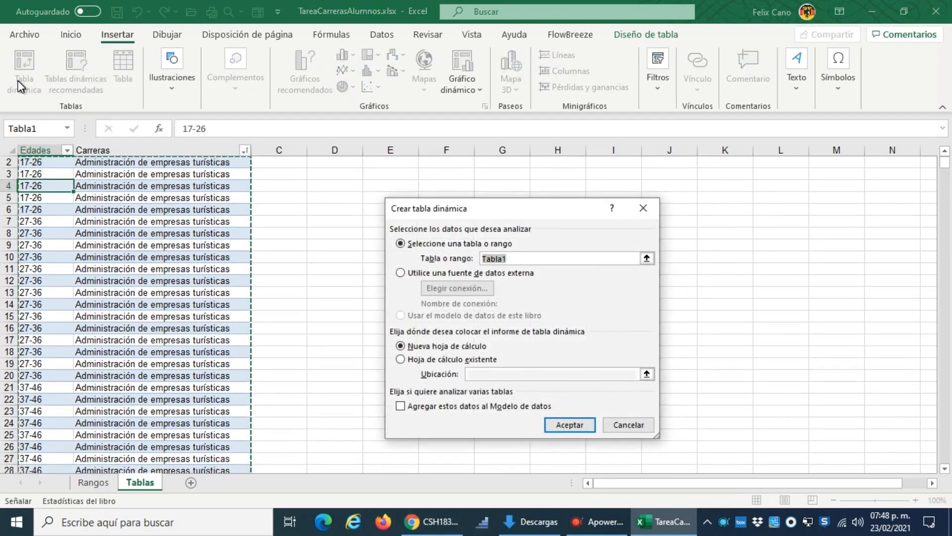
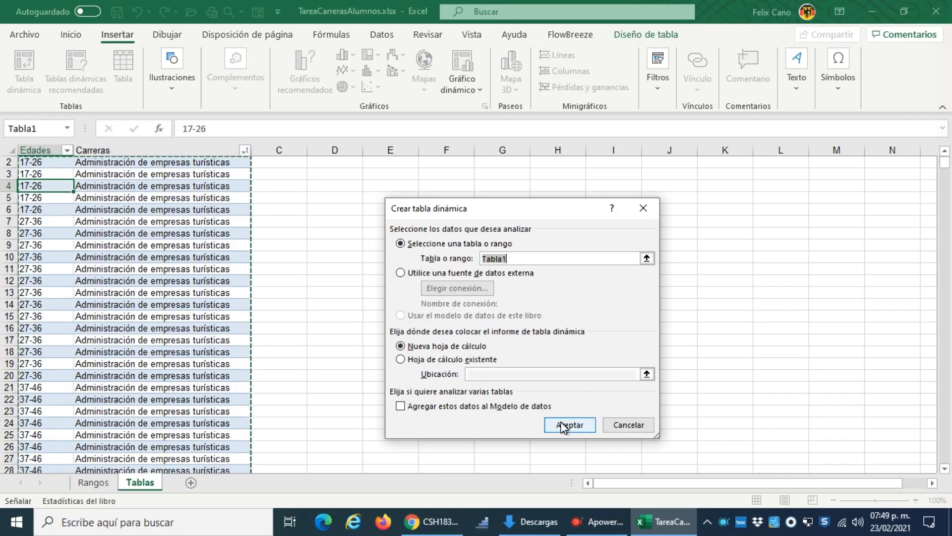
Step: Create the pivot table on a new worksheet with Carreras as rows, the count of Carreras as values and Edades as report filter
{"action": "left_click", "coordinate": [564, 425]}
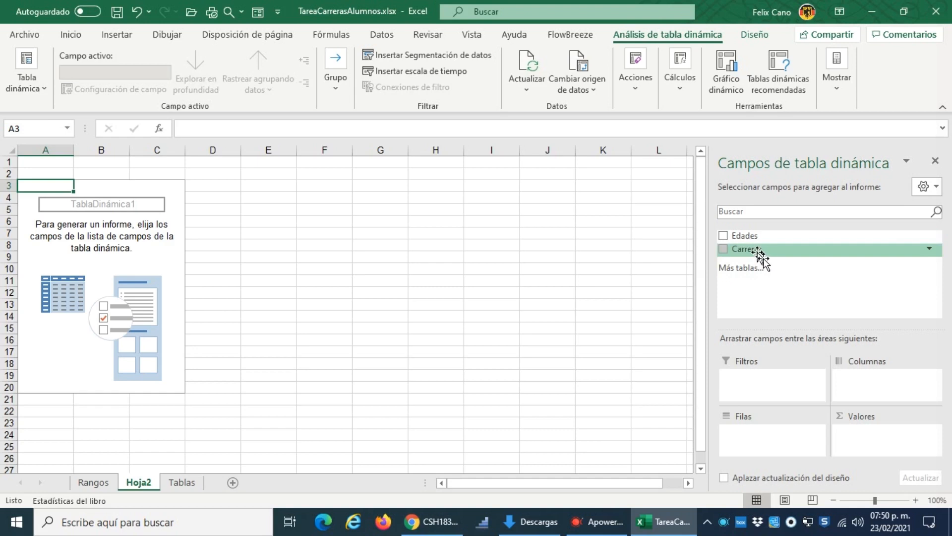
{"action": "left_click_drag", "start_coordinate": [759, 254], "coordinate": [866, 388]}
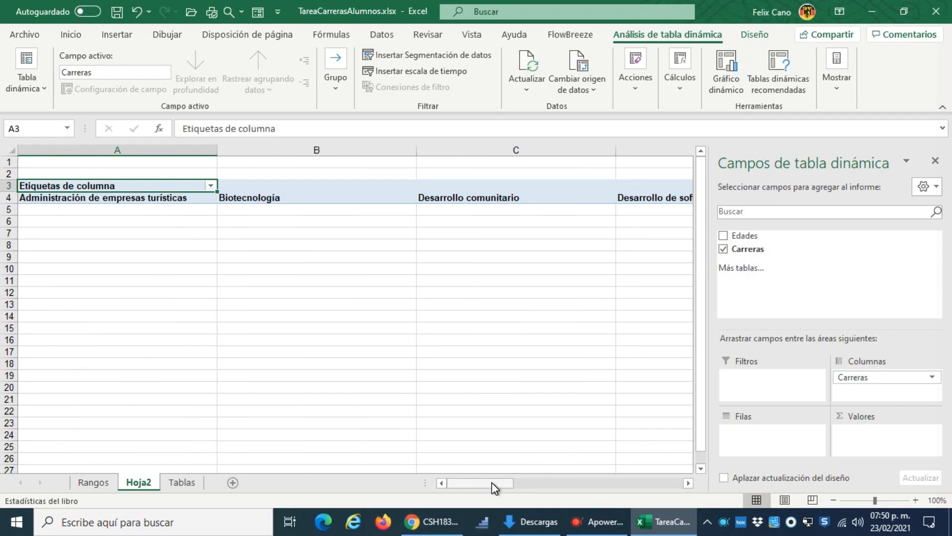
{"action": "left_click_drag", "start_coordinate": [492, 482], "coordinate": [472, 490]}
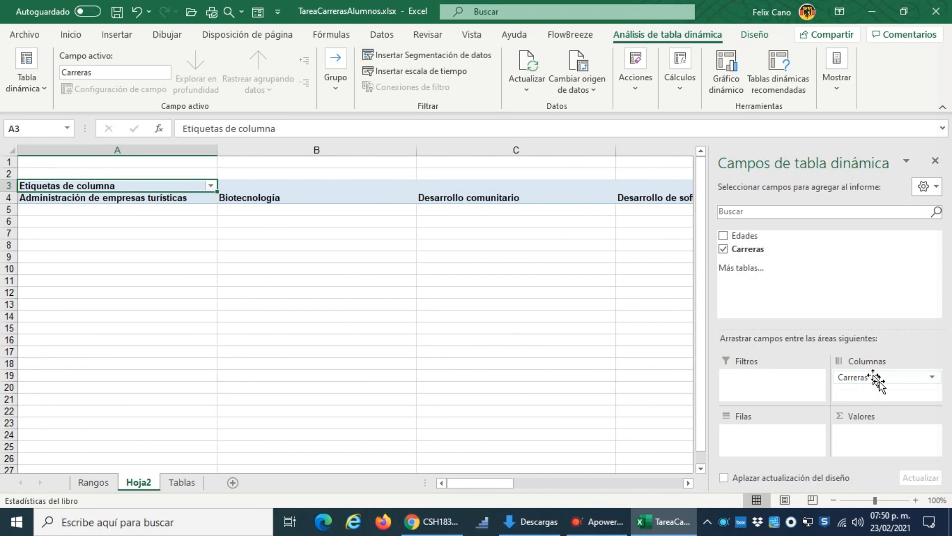
{"action": "left_click_drag", "start_coordinate": [877, 382], "coordinate": [751, 441]}
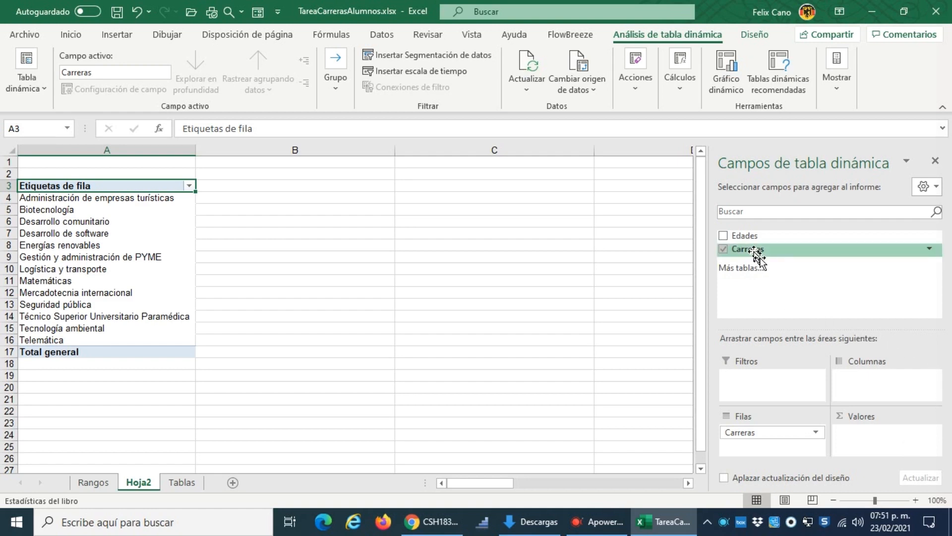
{"action": "left_click_drag", "start_coordinate": [755, 254], "coordinate": [888, 448]}
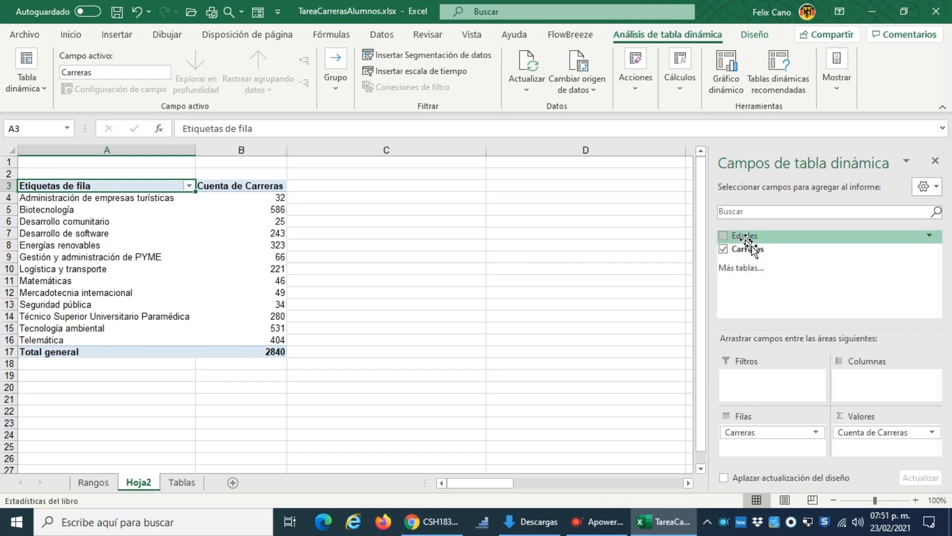
{"action": "left_click_drag", "start_coordinate": [746, 243], "coordinate": [776, 383]}
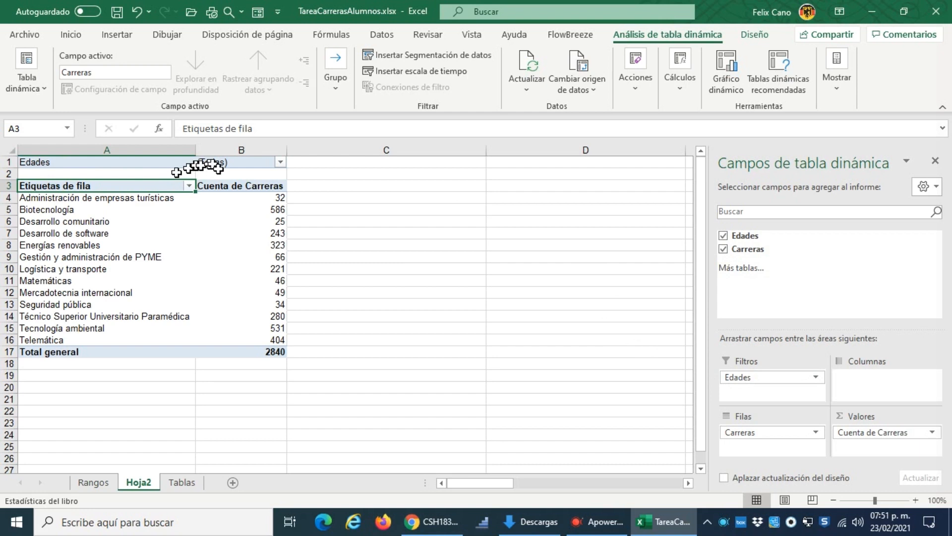
Step: Filter the pivot table's Edades to 57 o más and reset the filter to (Todas)
{"action": "left_click", "coordinate": [281, 162]}
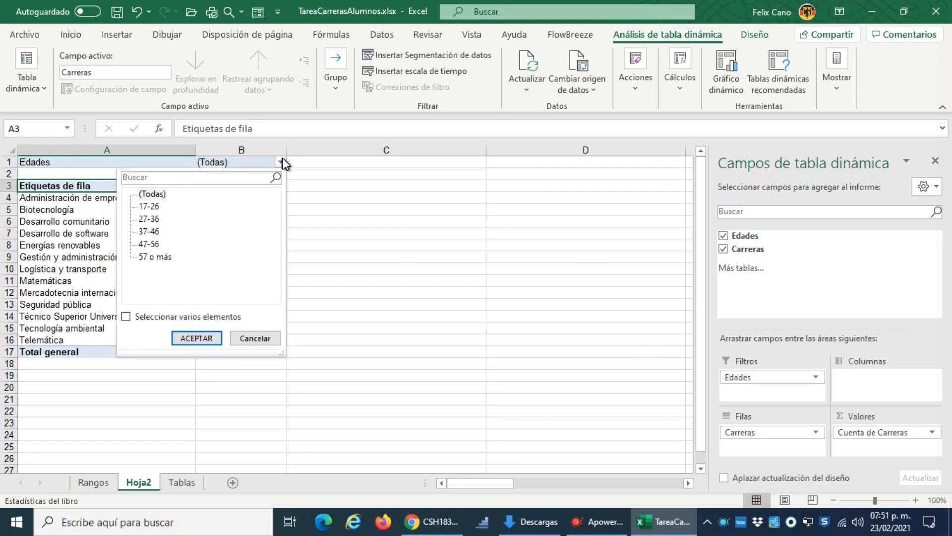
{"action": "left_click", "coordinate": [156, 257]}
{"action": "left_click", "coordinate": [207, 340]}
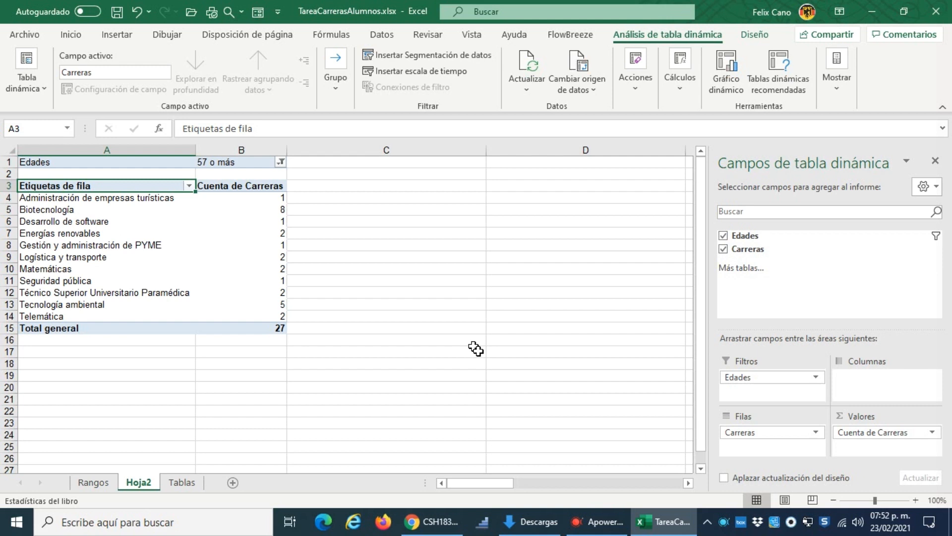
{"action": "left_click", "coordinate": [281, 162]}
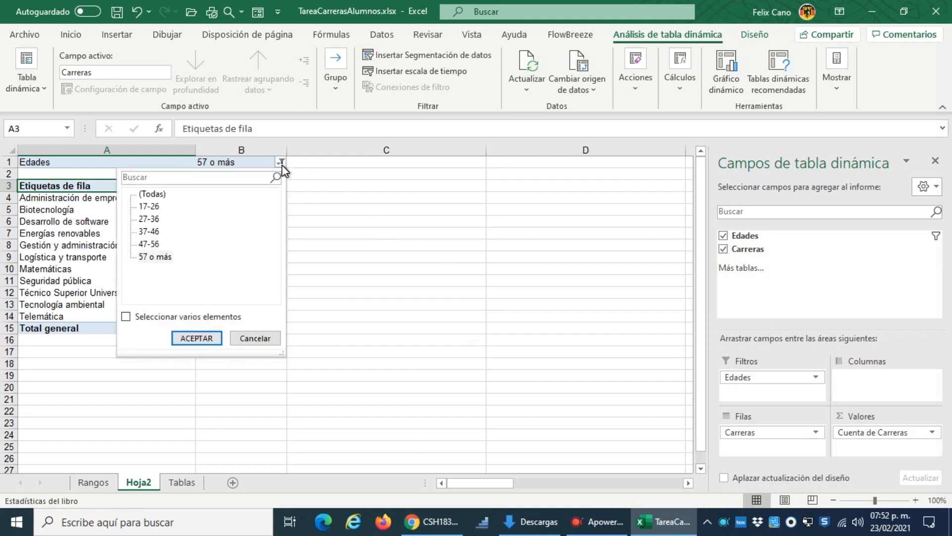
{"action": "left_click", "coordinate": [152, 194]}
{"action": "left_click", "coordinate": [197, 337]}
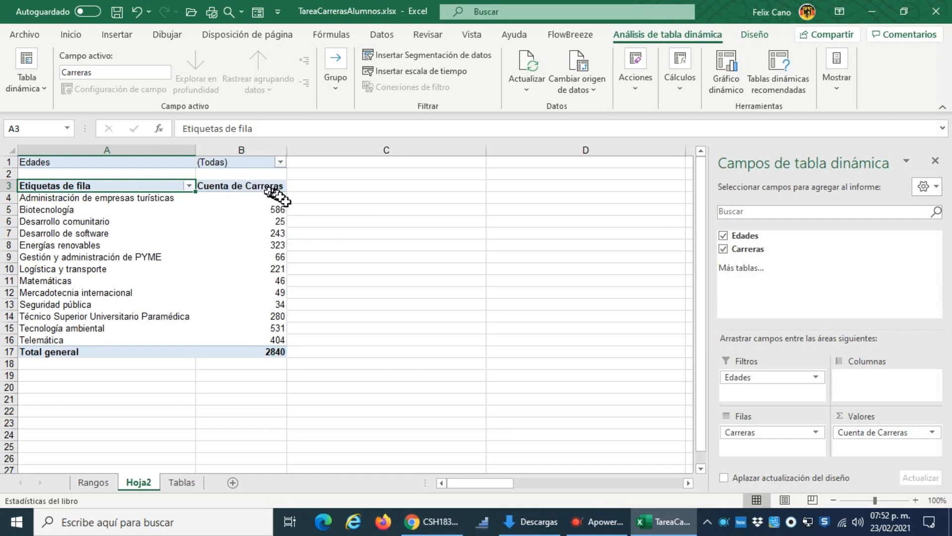
Step: Rename the pivot table's count column header to Alumnos and its row labels header to Carreras
{"action": "left_click", "coordinate": [254, 187]}
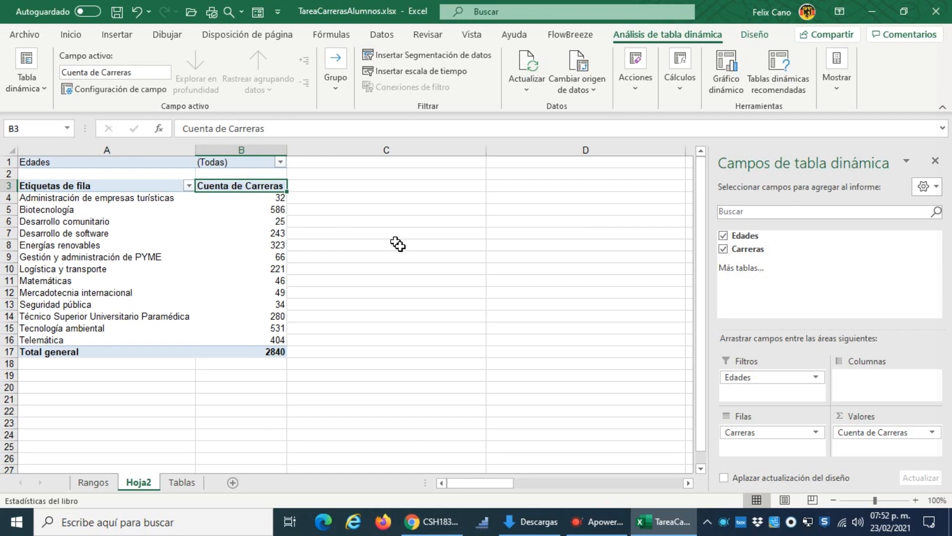
{"action": "type", "text": "Alumnos"}
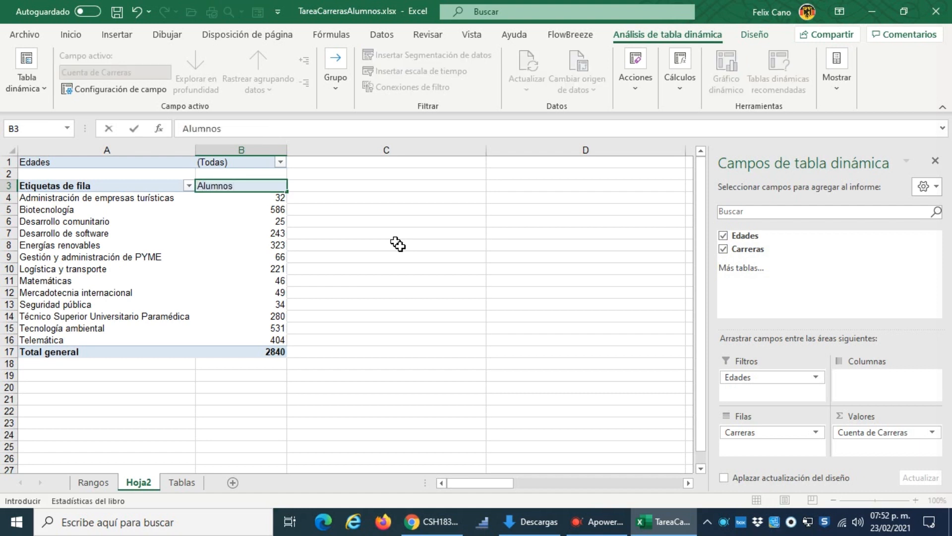
{"action": "key", "text": "Return"}
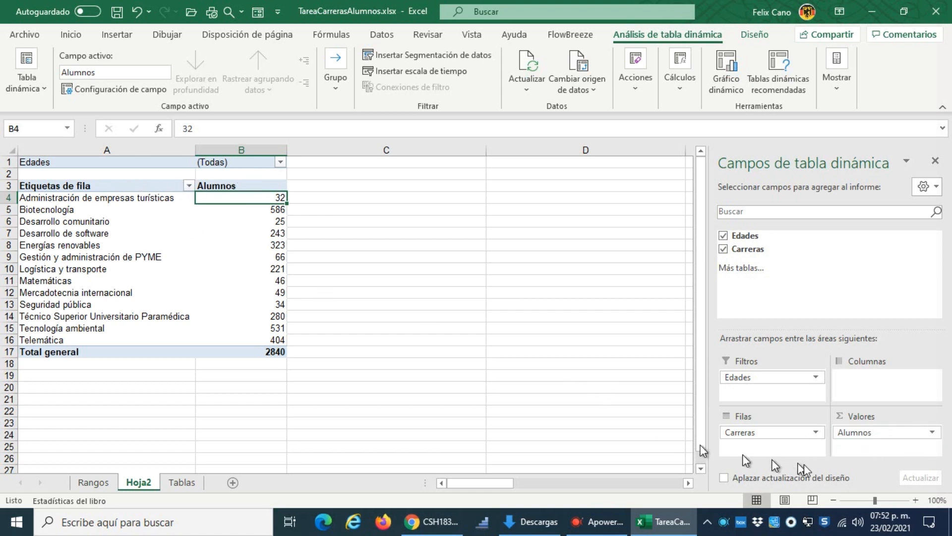
{"action": "left_click", "coordinate": [119, 188]}
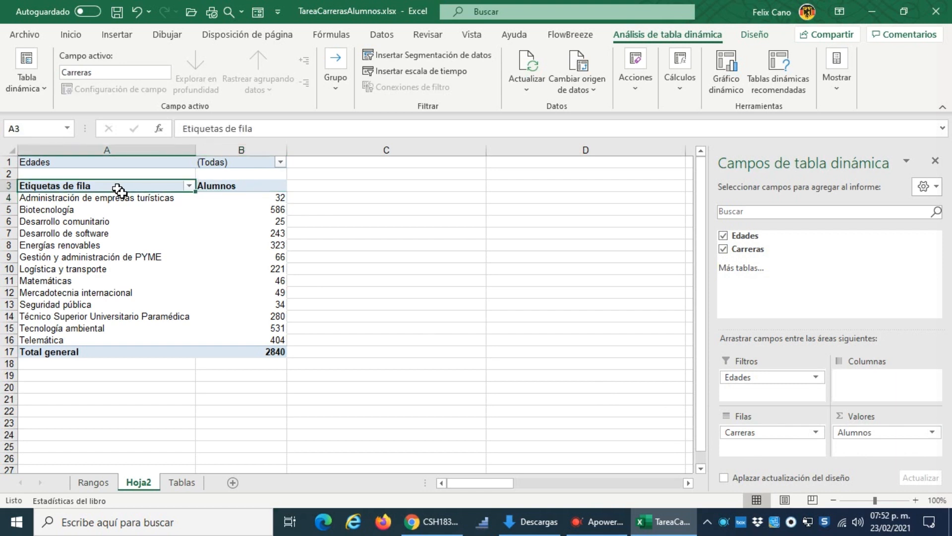
{"action": "type", "text": "C"}
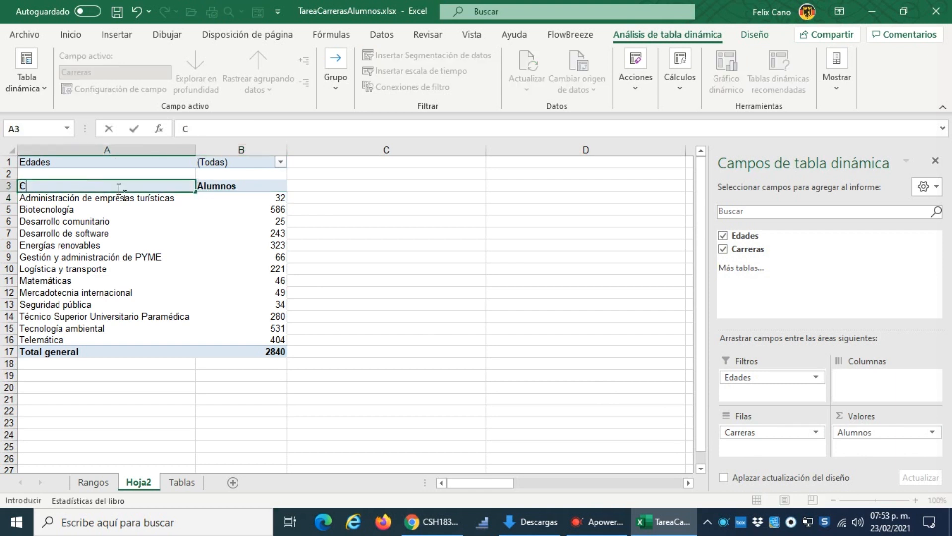
{"action": "type", "text": "arreras"}
{"action": "key", "text": "Return"}
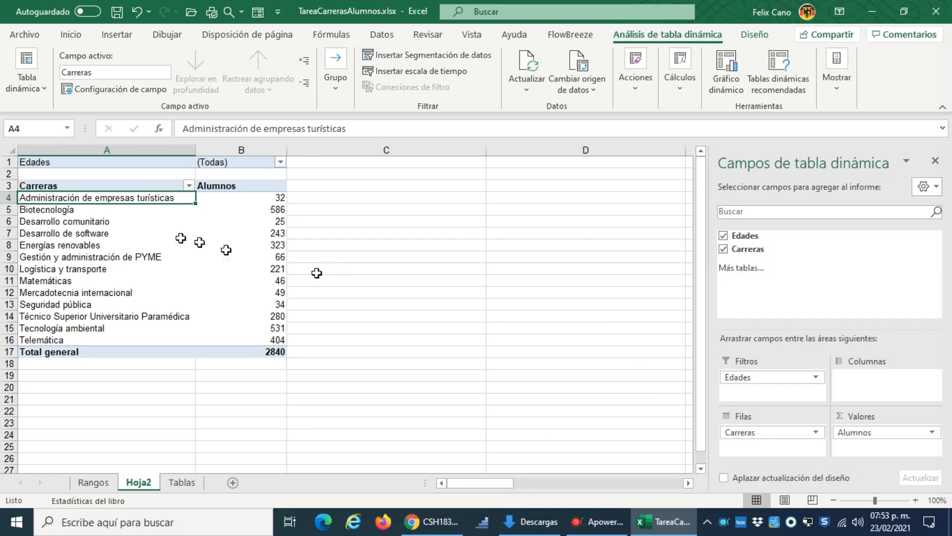
{"action": "left_click", "coordinate": [91, 186]}
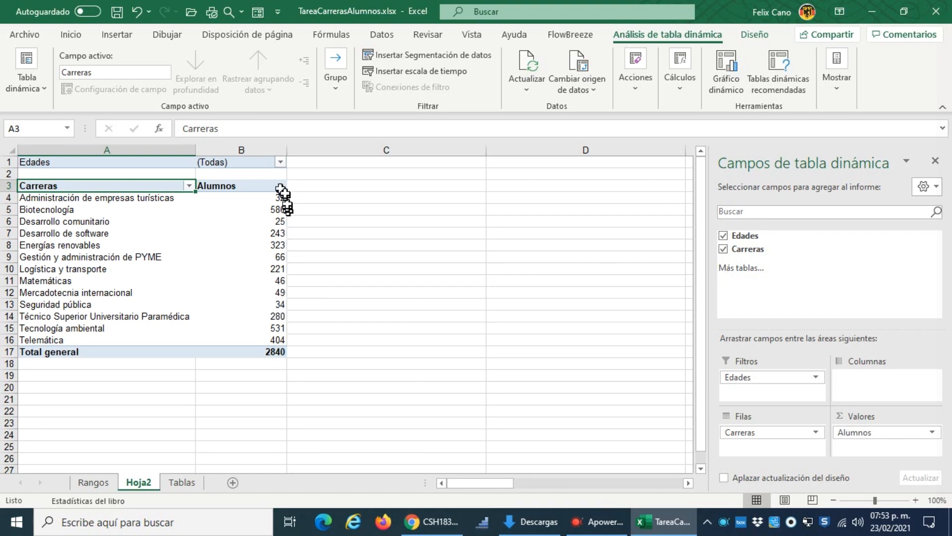
{"action": "left_click", "coordinate": [280, 162]}
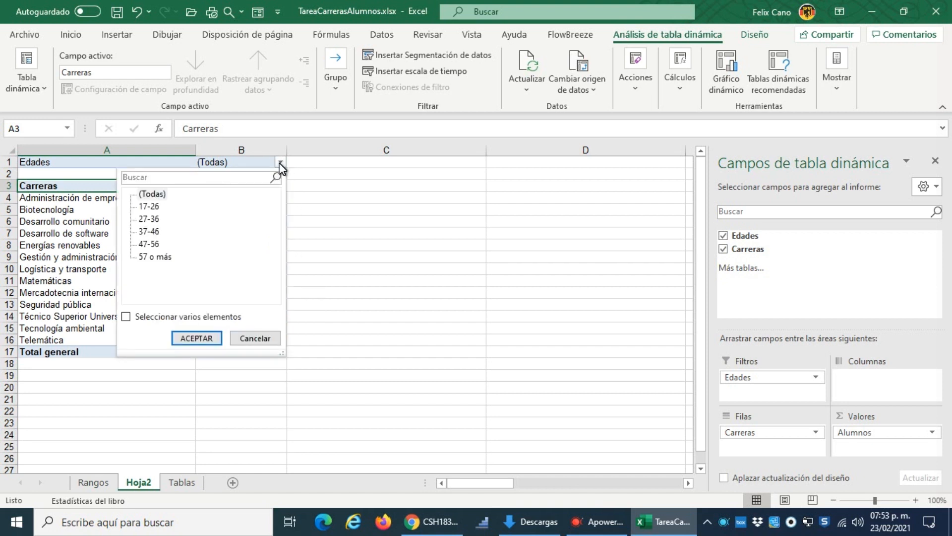
{"action": "left_click", "coordinate": [279, 164]}
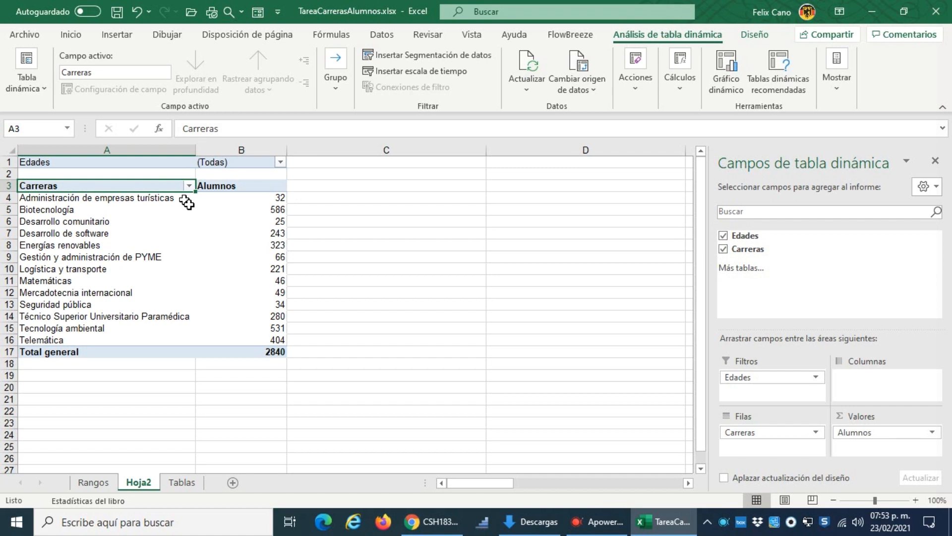
Step: Copy the whole pivot table in A1:B17, including its Edades filter, and paste a duplicate at cell A21
{"action": "left_click", "coordinate": [65, 162]}
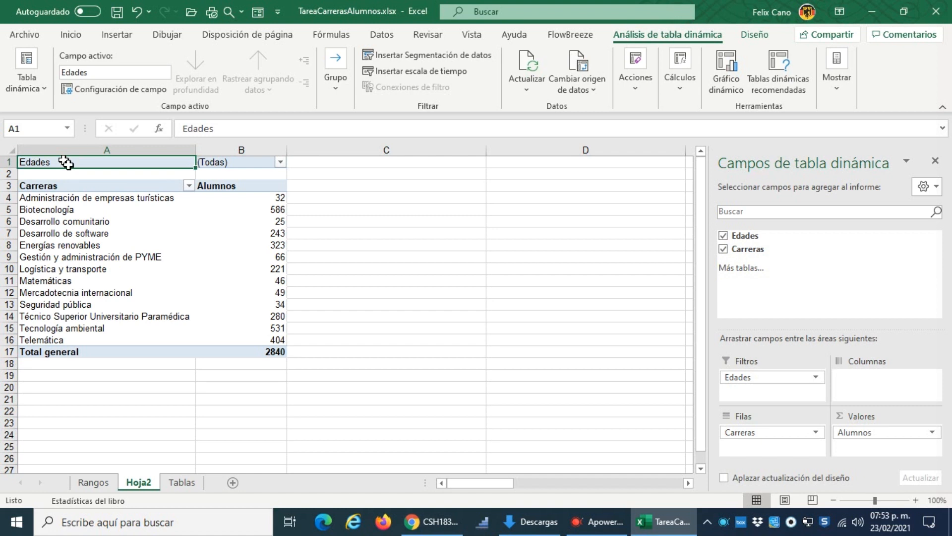
{"action": "key", "text": "shift+Right"}
{"action": "key", "text": "shift+Down"}
{"action": "key", "text": "shift+Down"}
{"action": "key", "text": "shift+Down"}
{"action": "key", "text": "shift+Down"}
{"action": "key", "text": "shift+Down"}
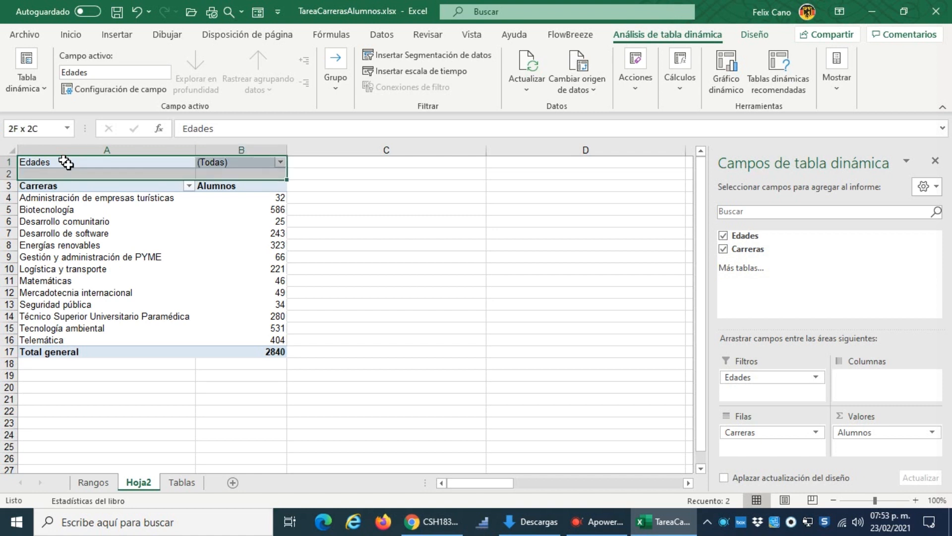
{"action": "key", "text": "shift+Down"}
{"action": "key", "text": "shift+Down"}
{"action": "key", "text": "shift+Down"}
{"action": "key", "text": "shift+Down"}
{"action": "key", "text": "shift+Down"}
{"action": "key", "text": "shift+Down"}
{"action": "key", "text": "shift+Down"}
{"action": "key", "text": "shift+Down"}
{"action": "key", "text": "shift+Down"}
{"action": "key", "text": "shift+Down"}
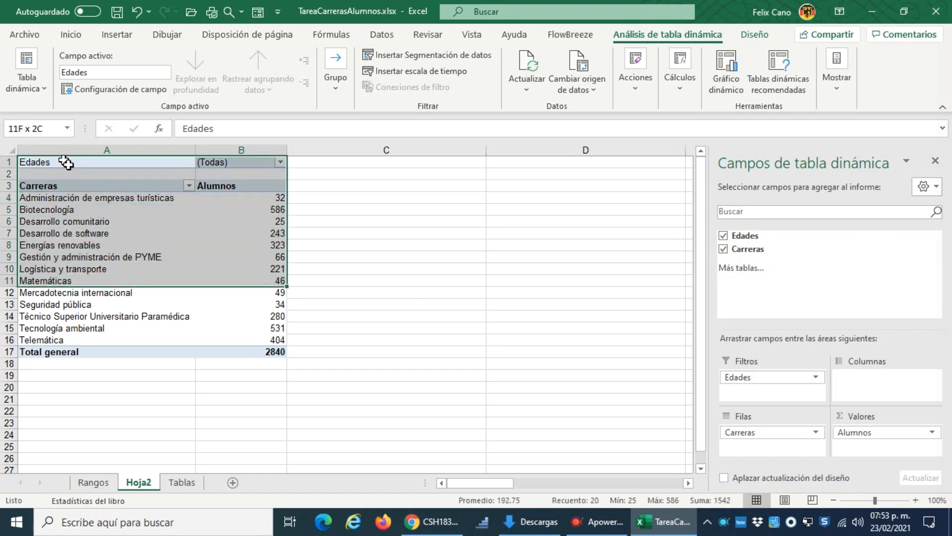
{"action": "key", "text": "shift+Down"}
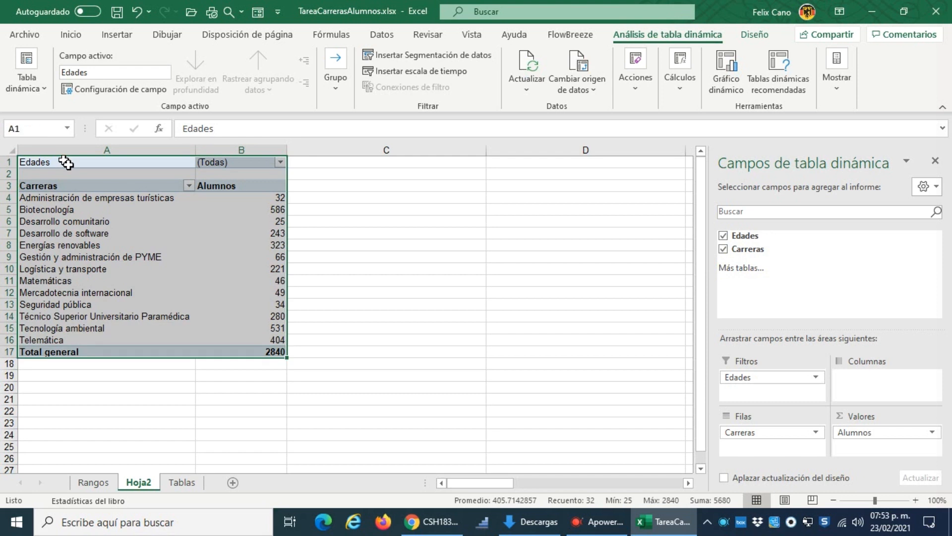
{"action": "key", "text": "ctrl+c"}
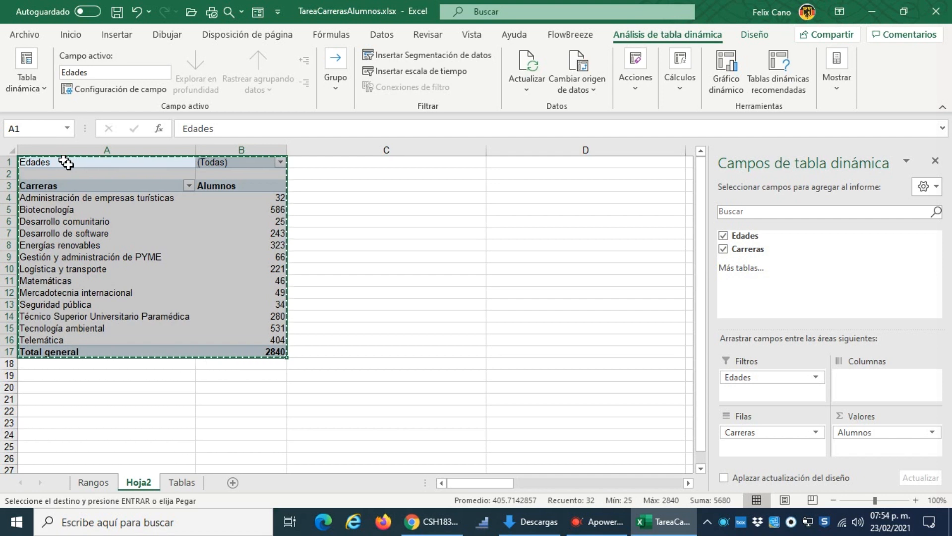
{"action": "left_click", "coordinate": [38, 404]}
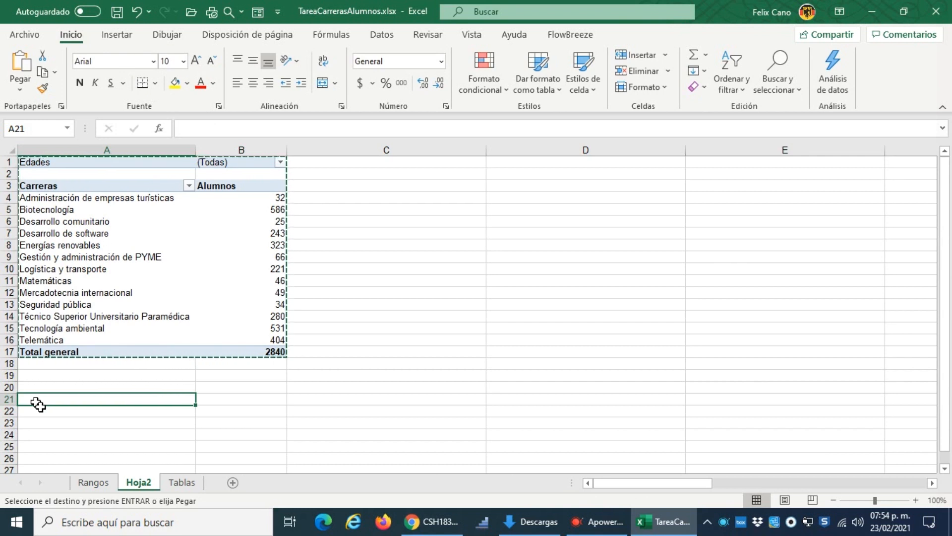
{"action": "key", "text": "ctrl+v"}
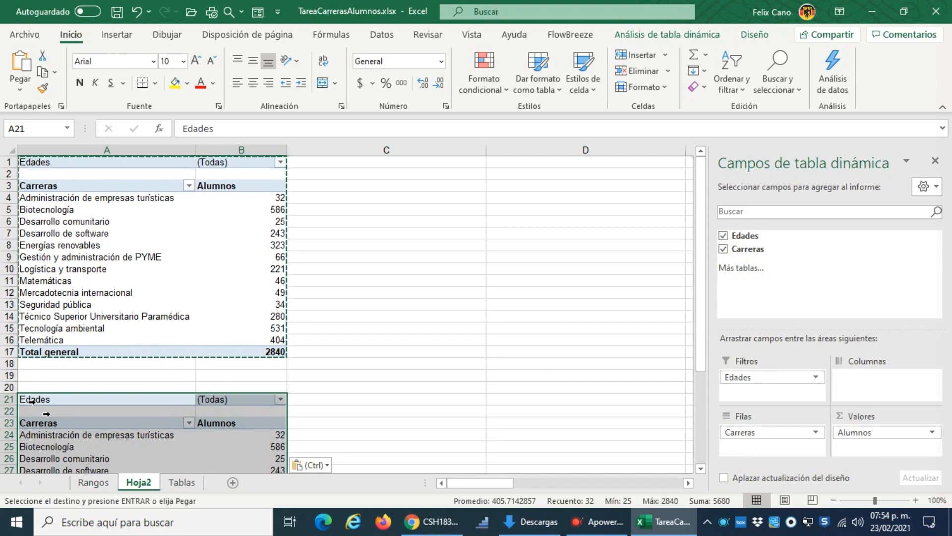
{"action": "scroll", "coordinate": [238, 357], "scroll_direction": "down", "scroll_amount": 5}
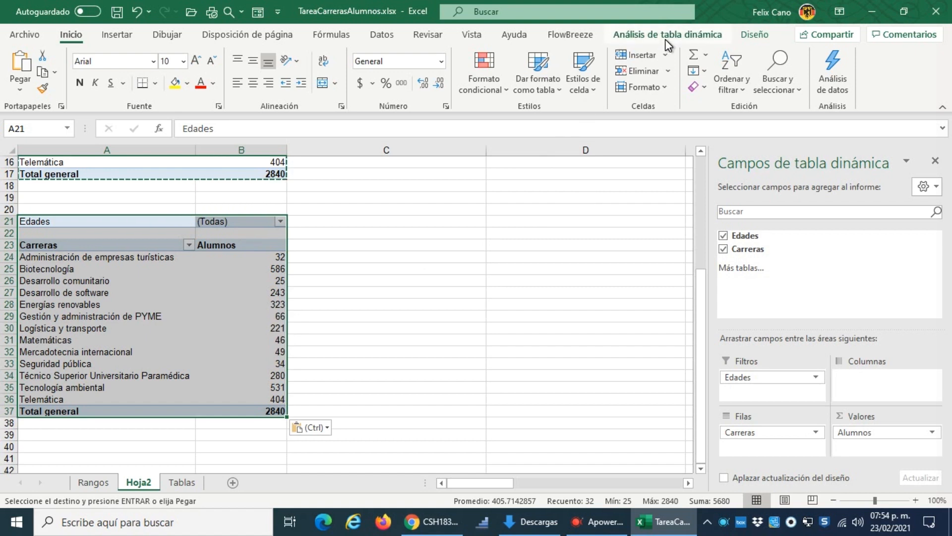
Step: Apply the grey pivot table style with black header and total rows to the copied pivot table
{"action": "left_click", "coordinate": [755, 36]}
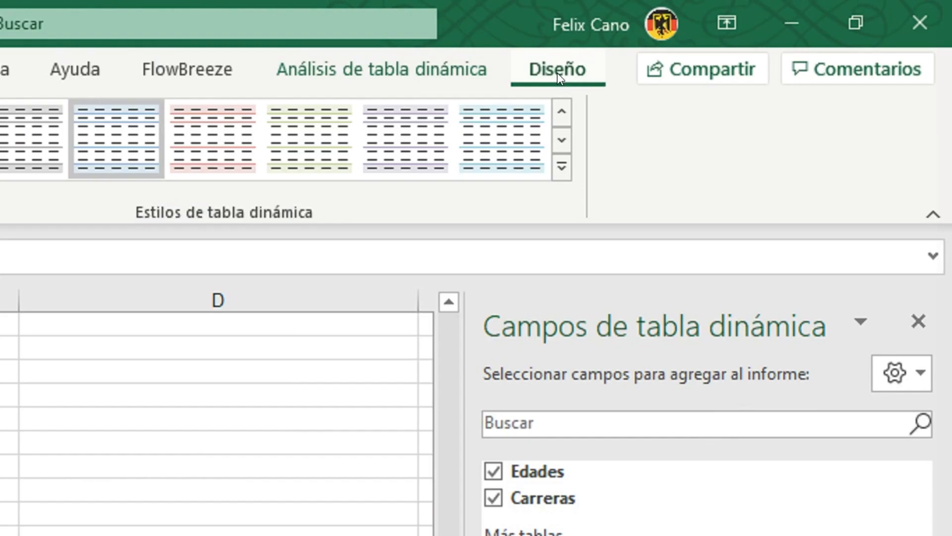
{"action": "left_click", "coordinate": [397, 75]}
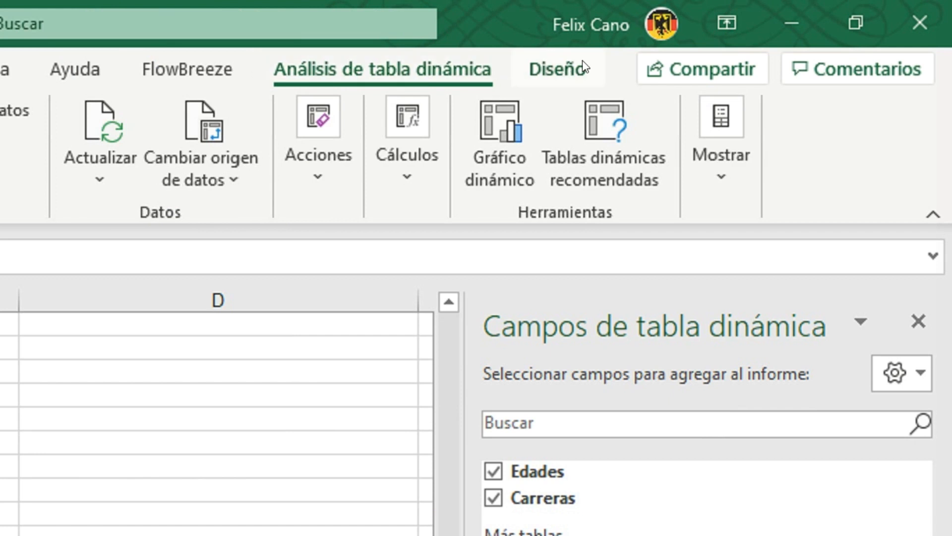
{"action": "left_click", "coordinate": [555, 71]}
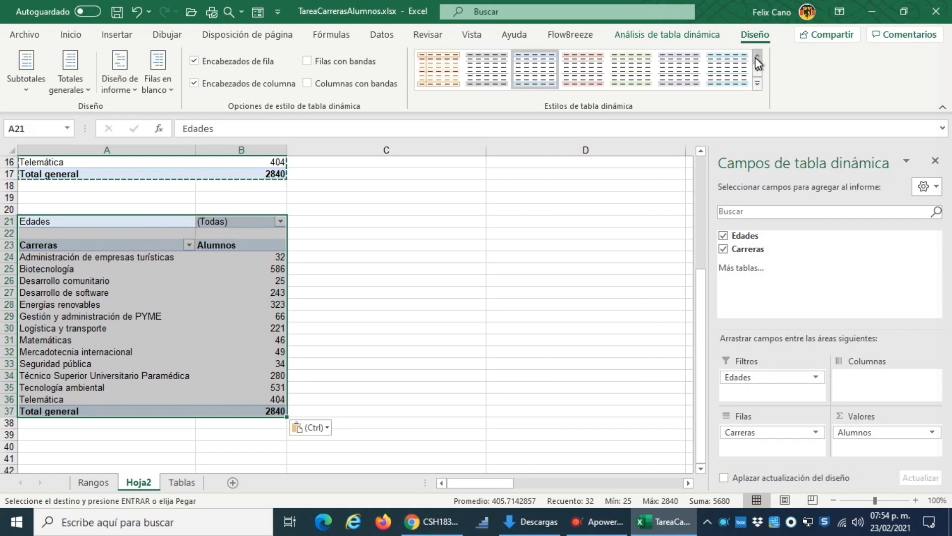
{"action": "left_click", "coordinate": [757, 57]}
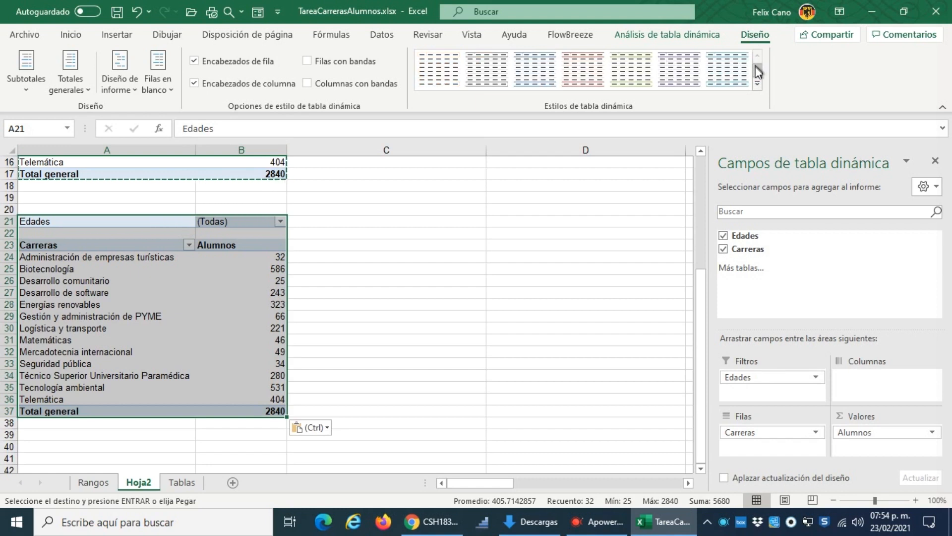
{"action": "left_click", "coordinate": [756, 73]}
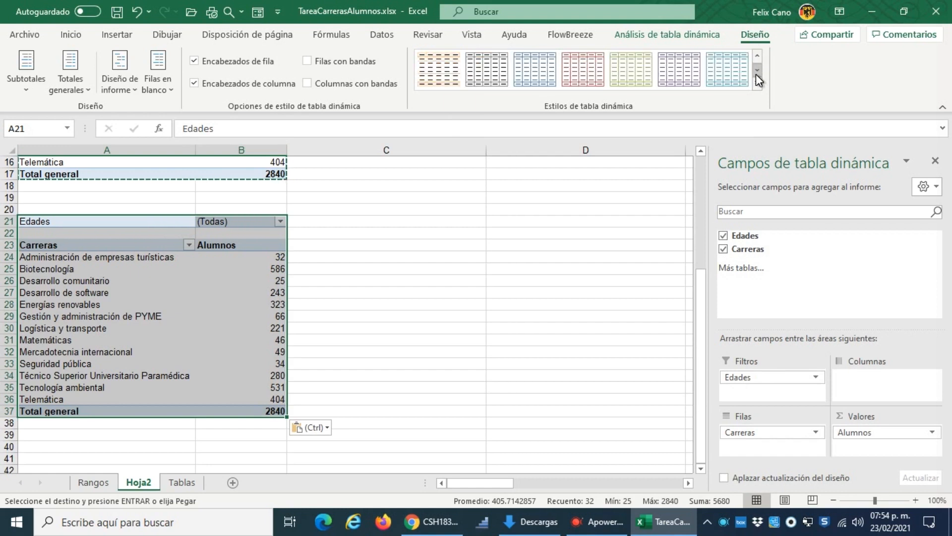
{"action": "left_click", "coordinate": [756, 72]}
{"action": "left_click", "coordinate": [756, 72]}
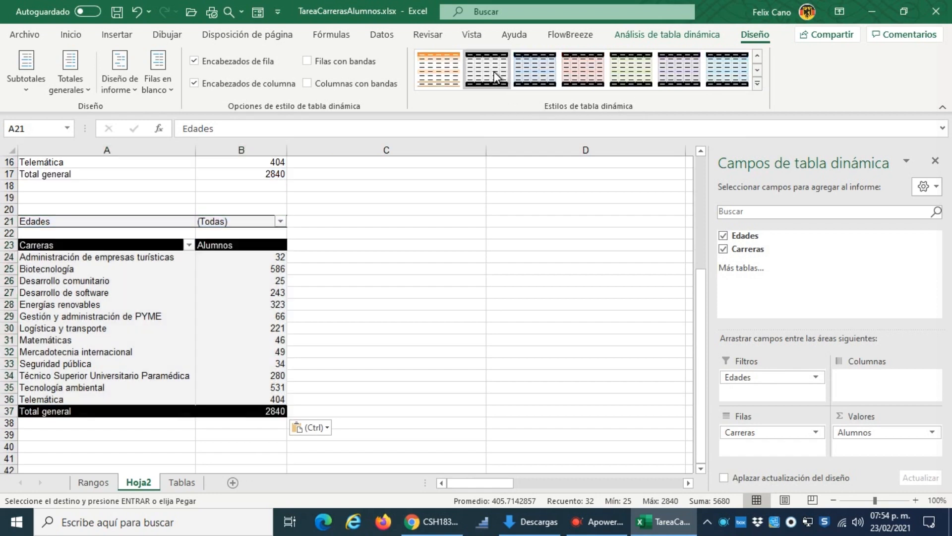
{"action": "left_click", "coordinate": [494, 71]}
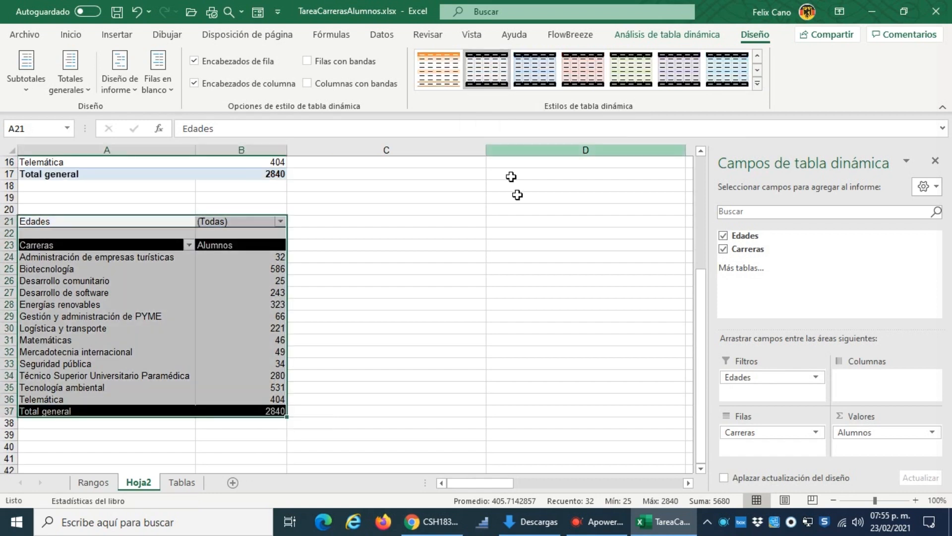
{"action": "left_click", "coordinate": [407, 291]}
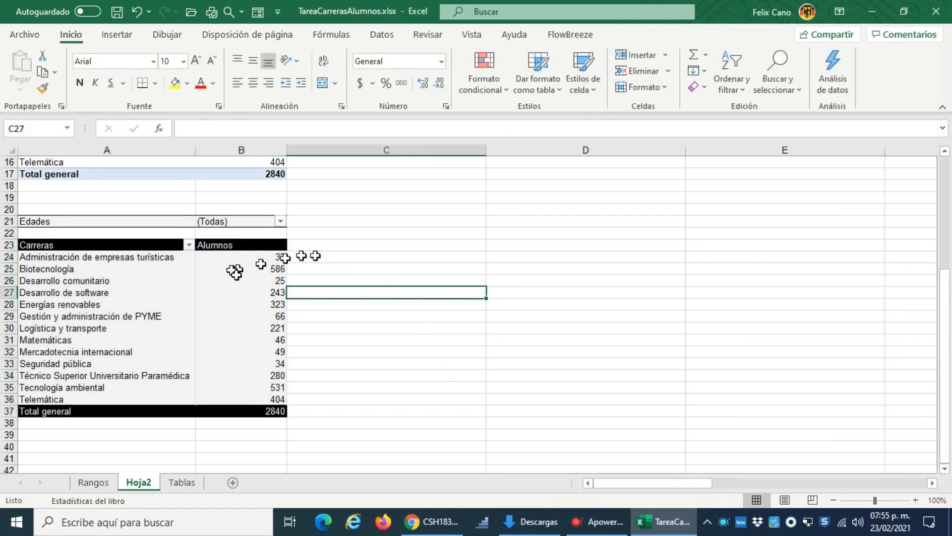
Step: Add Carreras as a second value field in the copied pivot table and rename its column header to Porcentaje
{"action": "left_click", "coordinate": [237, 271]}
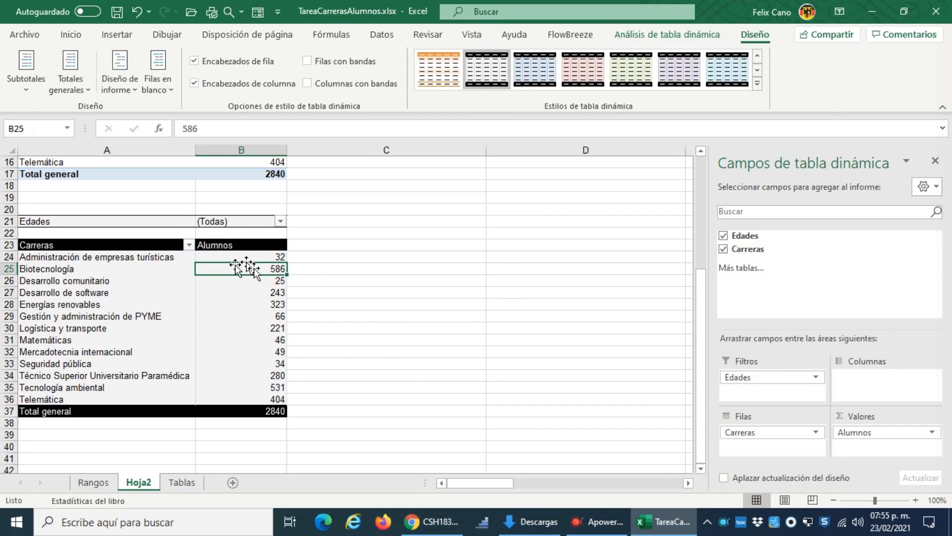
{"action": "left_click", "coordinate": [249, 246]}
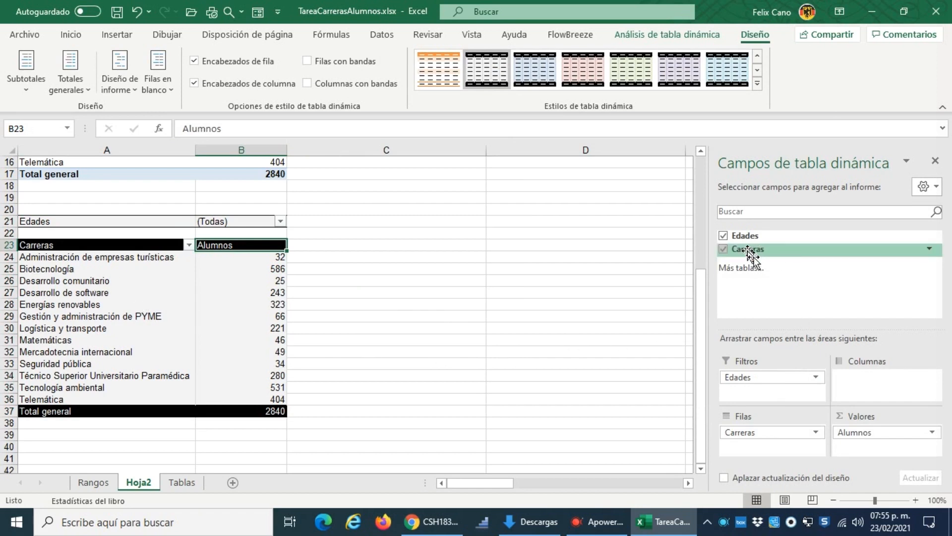
{"action": "left_click_drag", "start_coordinate": [754, 257], "coordinate": [891, 455]}
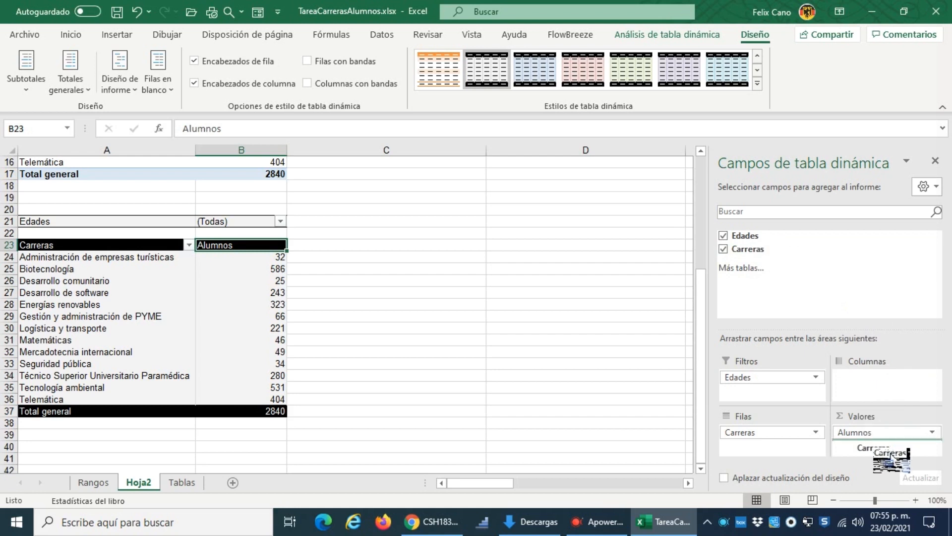
{"action": "left_click_drag", "start_coordinate": [891, 455], "coordinate": [880, 453]}
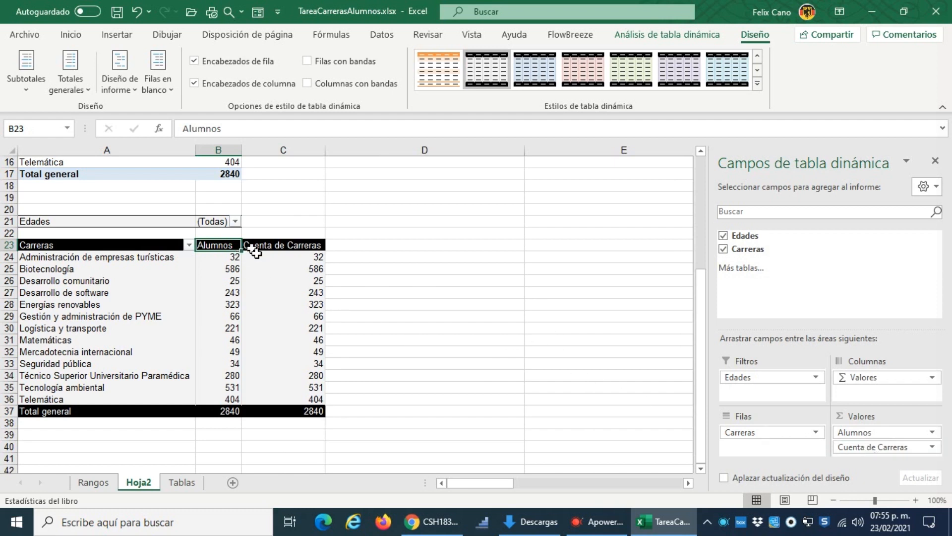
{"action": "left_click", "coordinate": [289, 246]}
{"action": "type", "text": "Porcentaje"}
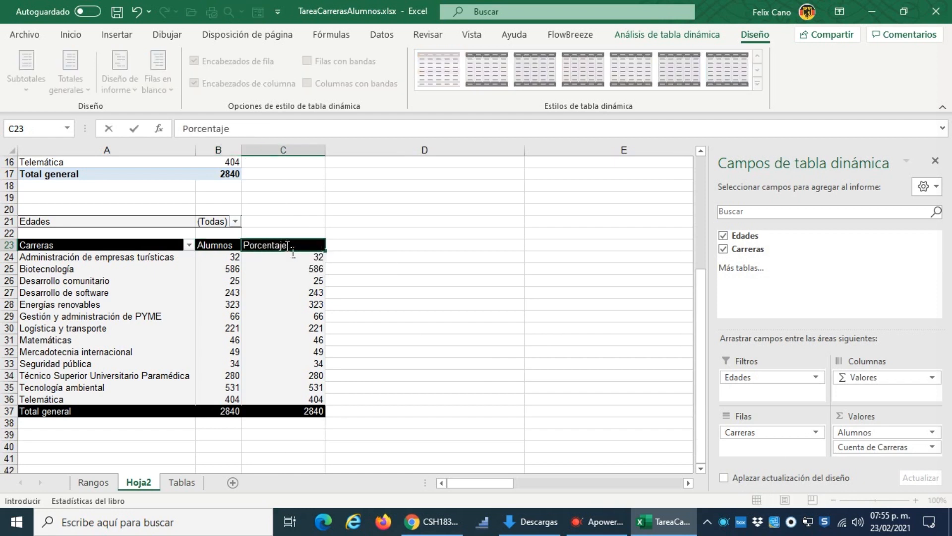
{"action": "key", "text": "Return"}
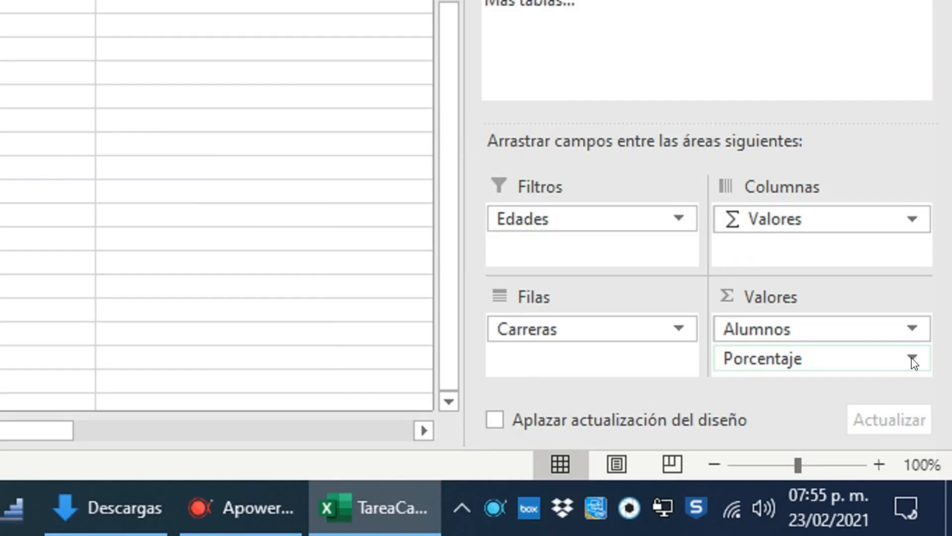
Step: Configure the Porcentaje value field to summarize by Recuento and show its values as % del total general
{"action": "left_click", "coordinate": [912, 358]}
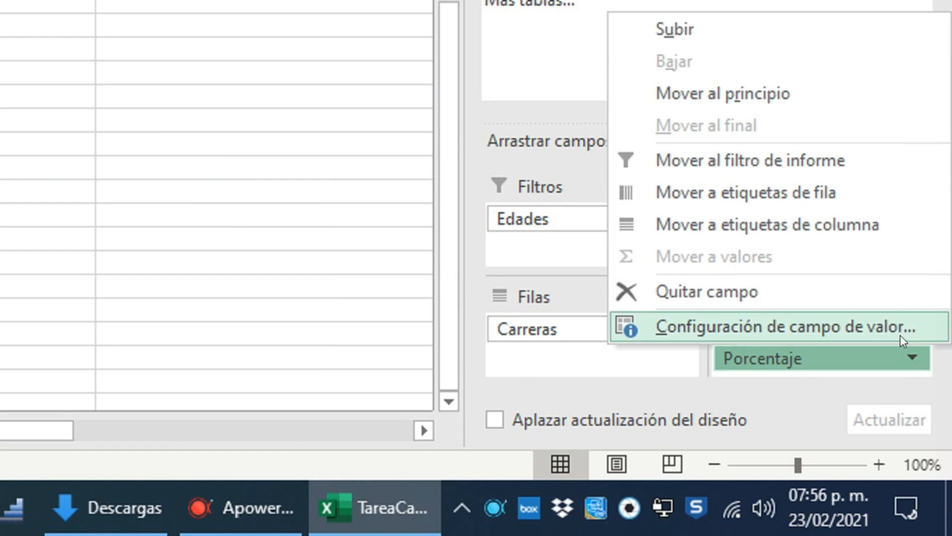
{"action": "left_click", "coordinate": [876, 324]}
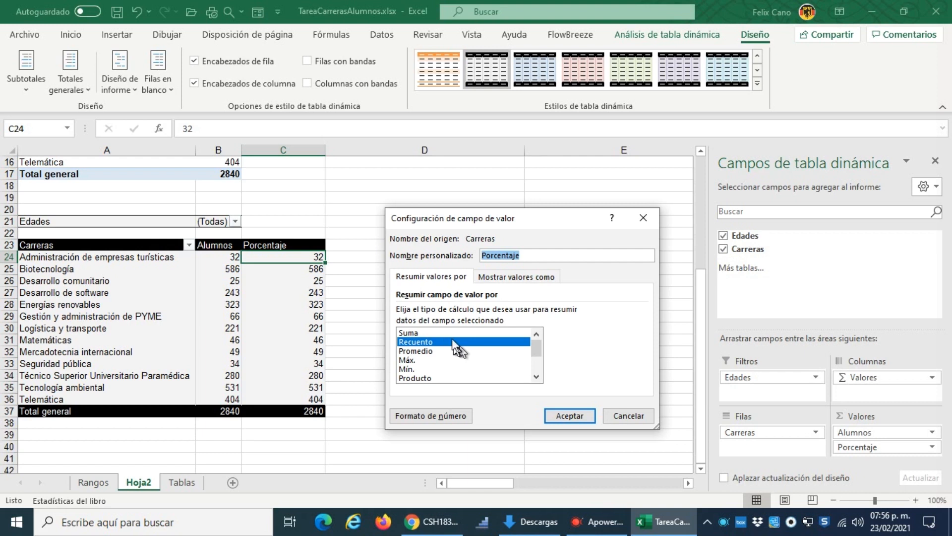
{"action": "left_click", "coordinate": [426, 334]}
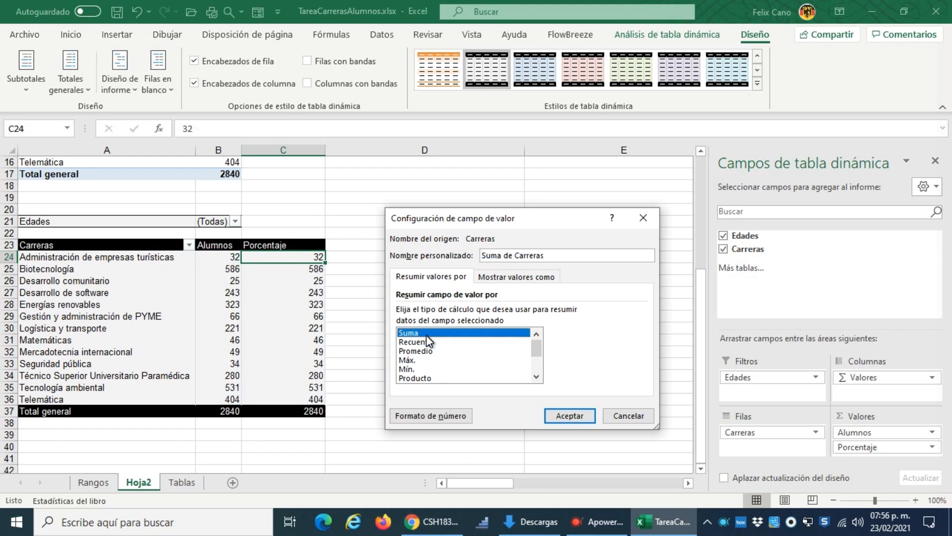
{"action": "left_click", "coordinate": [424, 342]}
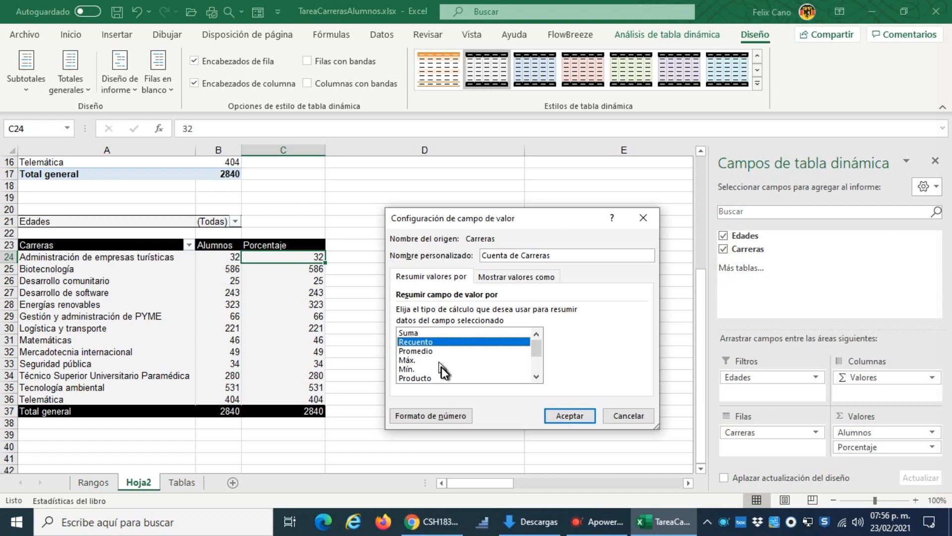
{"action": "left_click", "coordinate": [536, 376]}
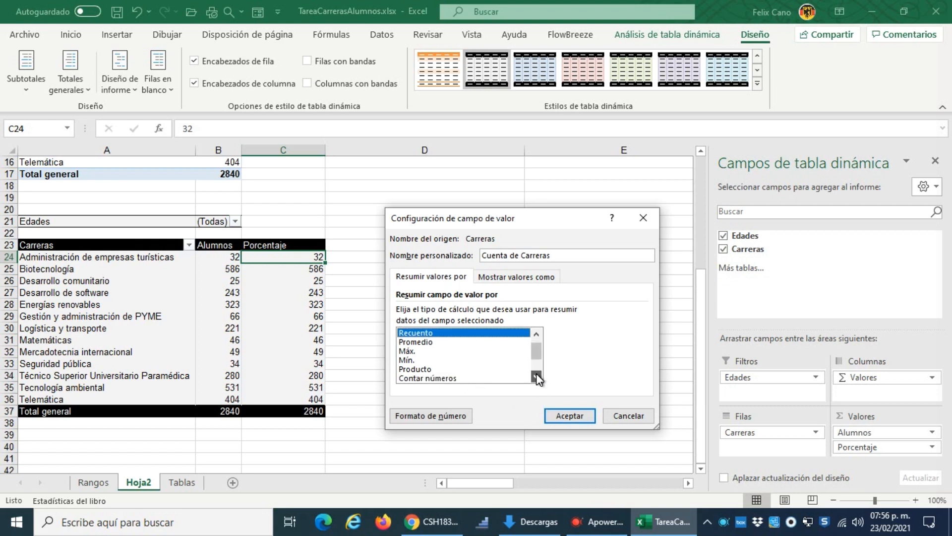
{"action": "left_click", "coordinate": [536, 375]}
{"action": "left_click", "coordinate": [536, 375]}
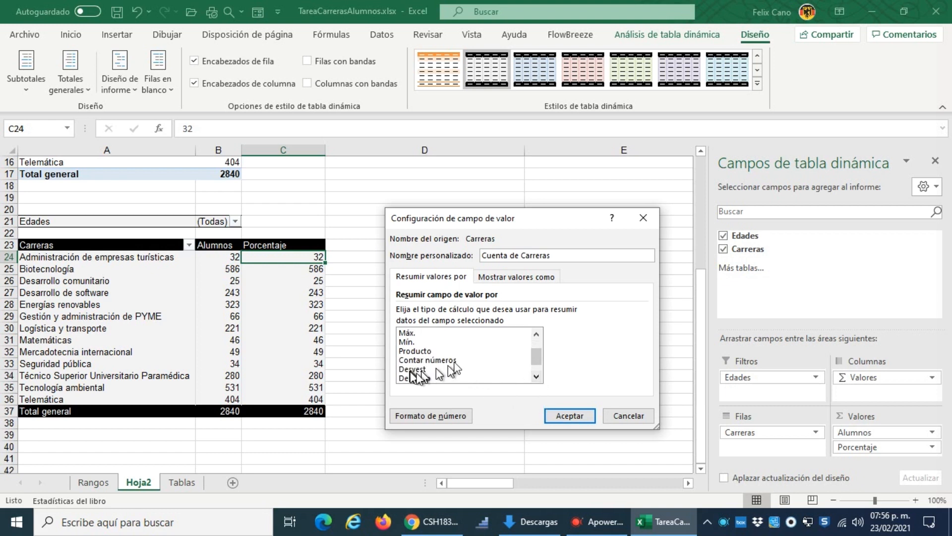
{"action": "scroll", "coordinate": [436, 368], "scroll_direction": "down", "scroll_amount": 1}
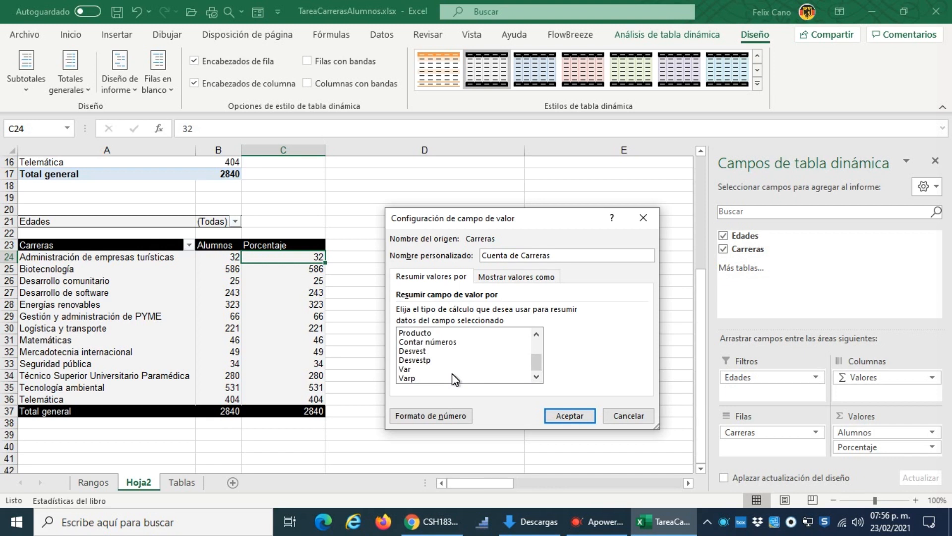
{"action": "left_click", "coordinate": [521, 278]}
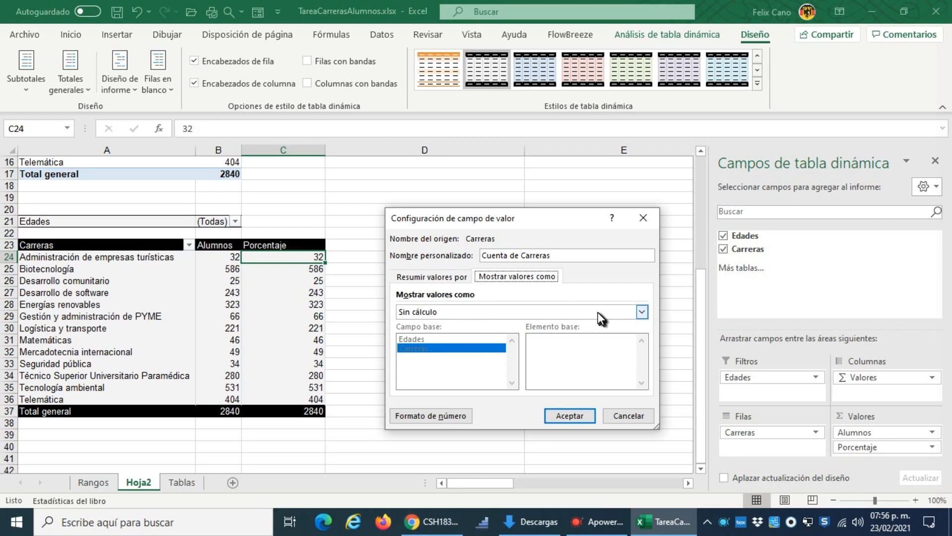
{"action": "left_click", "coordinate": [642, 311]}
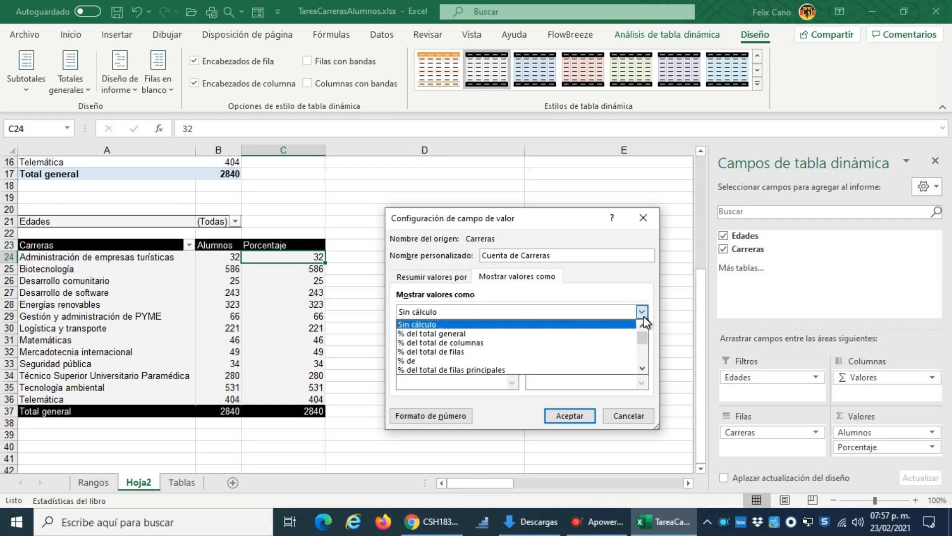
{"action": "left_click", "coordinate": [449, 334]}
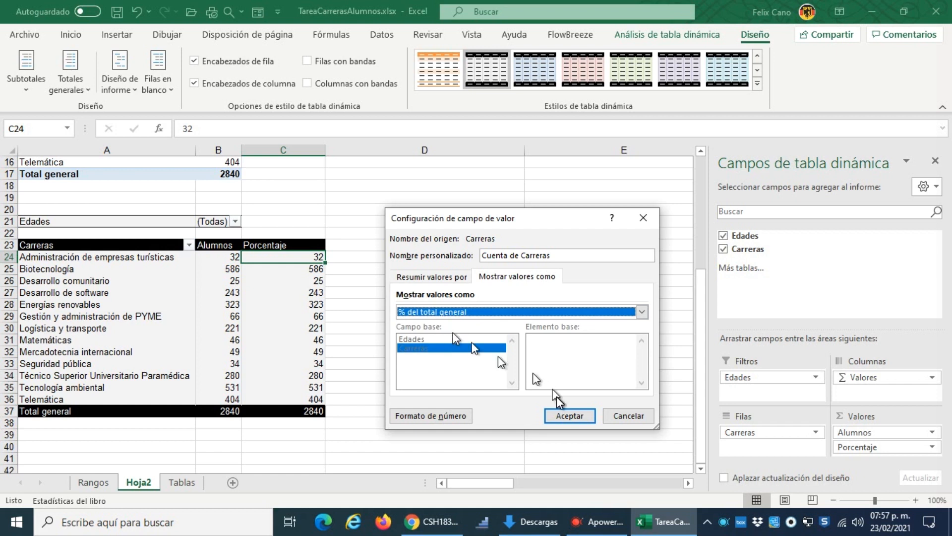
{"action": "left_click", "coordinate": [562, 418]}
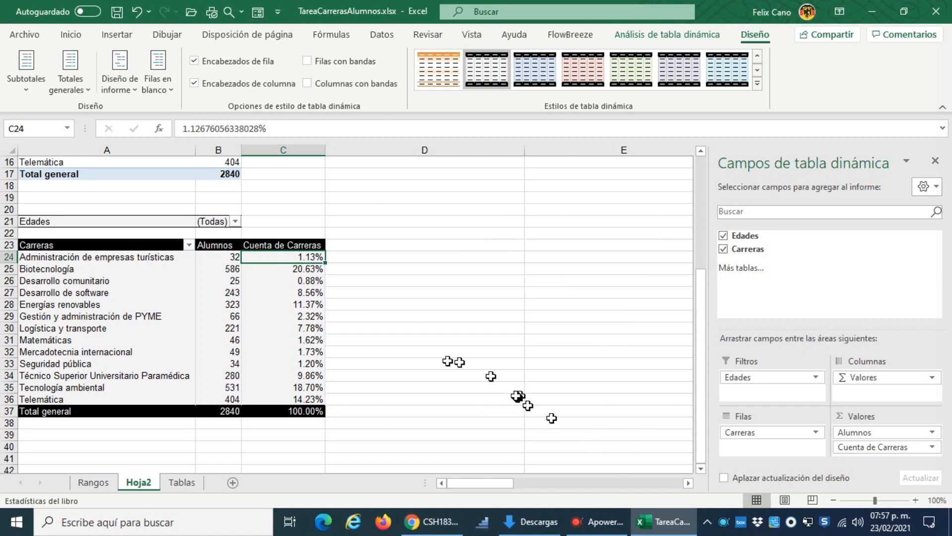
Step: Rename the percentage column's header in C23 from Cuenta de Carreras to Porcentaje
{"action": "left_click", "coordinate": [310, 247]}
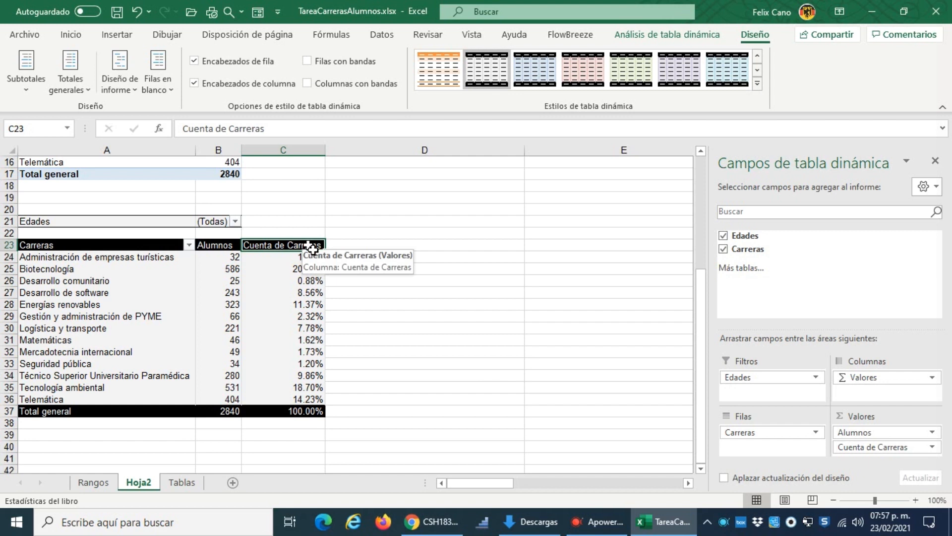
{"action": "type", "text": "Porc"}
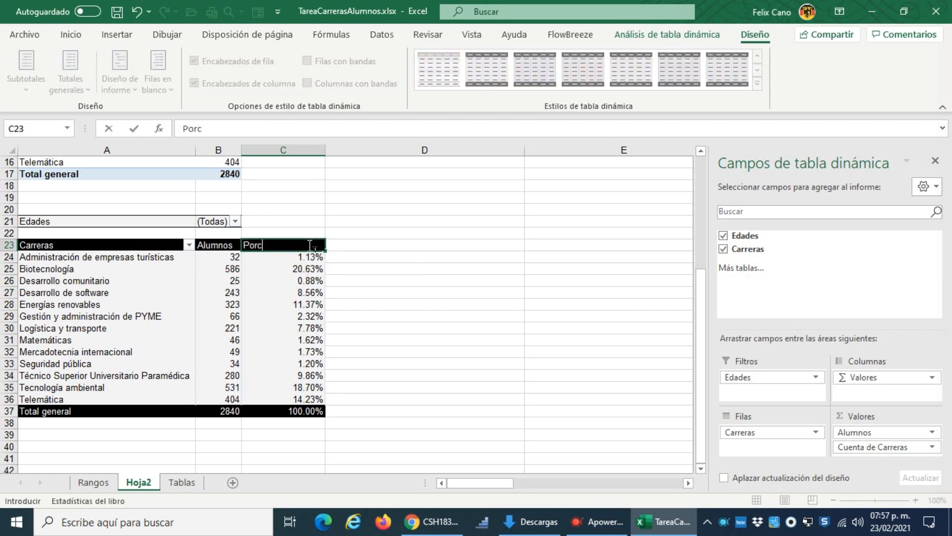
{"action": "type", "text": "entaje"}
{"action": "key", "text": "Return"}
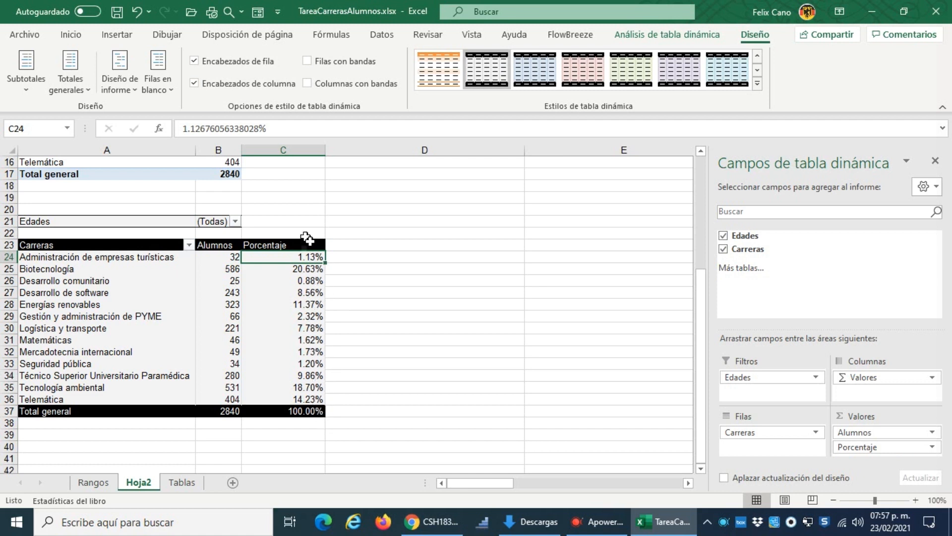
Step: Sort the Carreras rows of the copied pivot table in descending order by Alumnos
{"action": "left_click", "coordinate": [189, 245]}
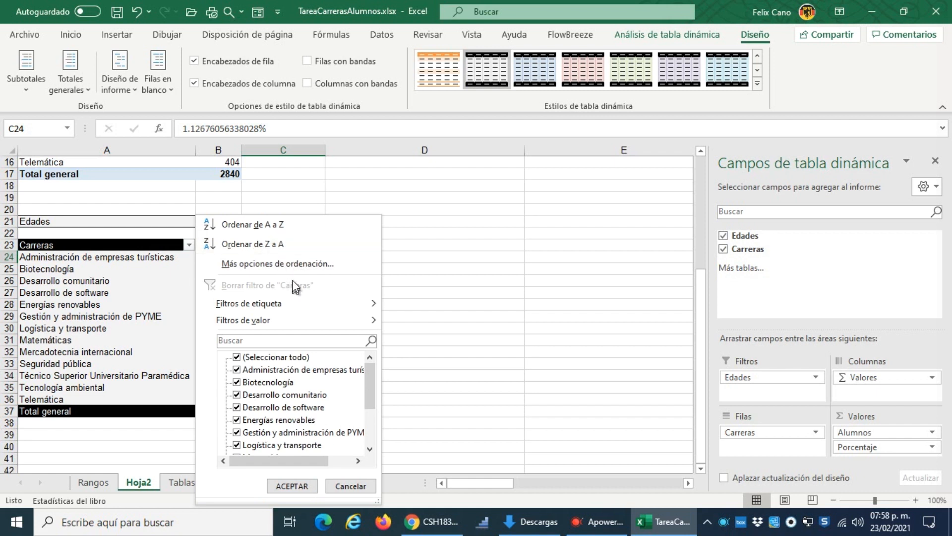
{"action": "left_click", "coordinate": [300, 263]}
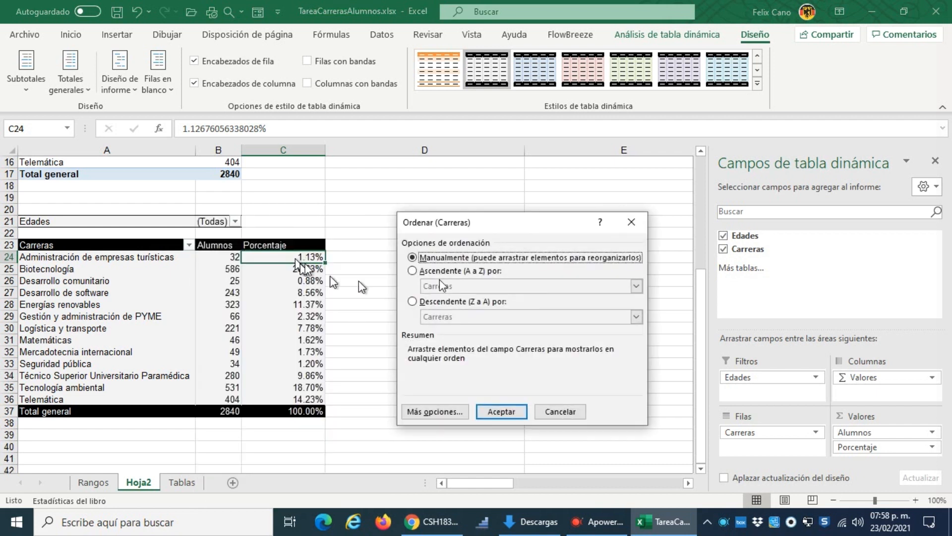
{"action": "left_click_drag", "start_coordinate": [511, 227], "coordinate": [455, 206]}
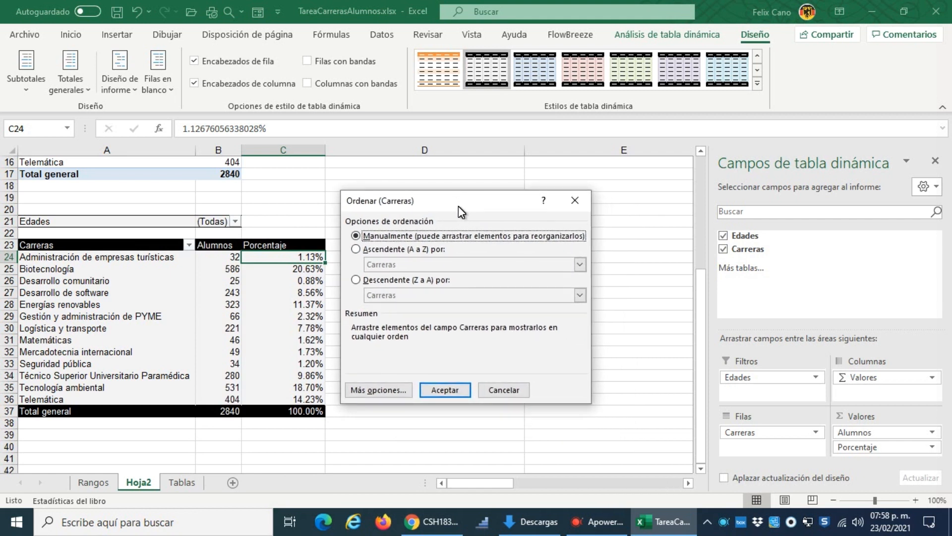
{"action": "left_click", "coordinate": [358, 280]}
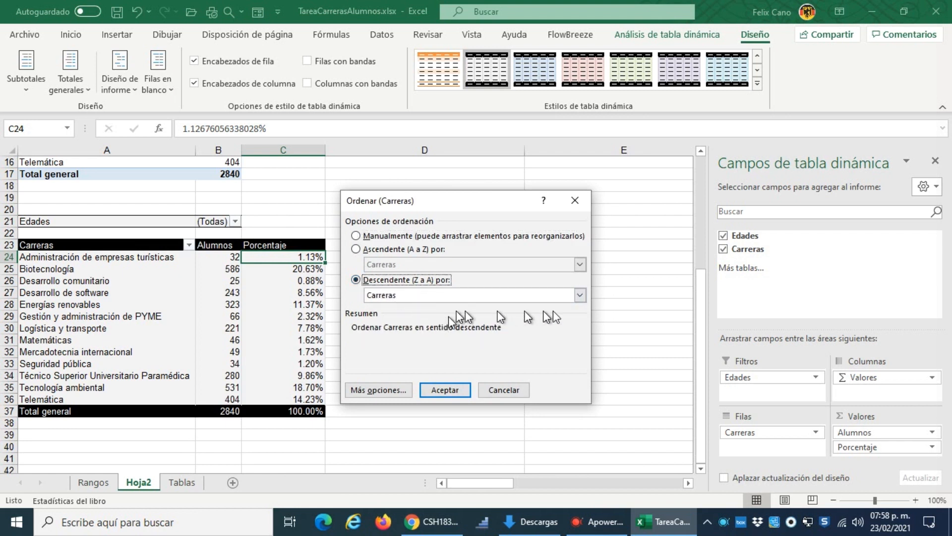
{"action": "left_click", "coordinate": [580, 295]}
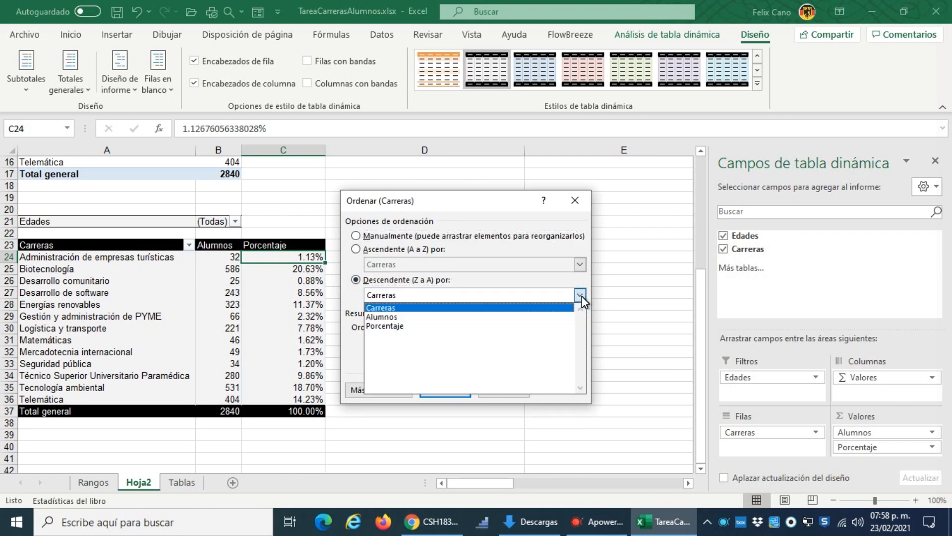
{"action": "left_click", "coordinate": [378, 318]}
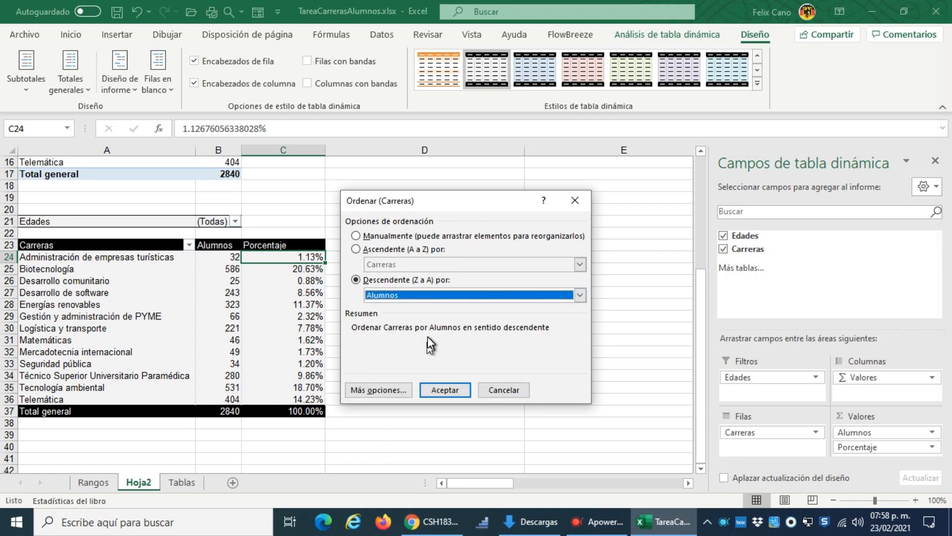
{"action": "left_click", "coordinate": [447, 389]}
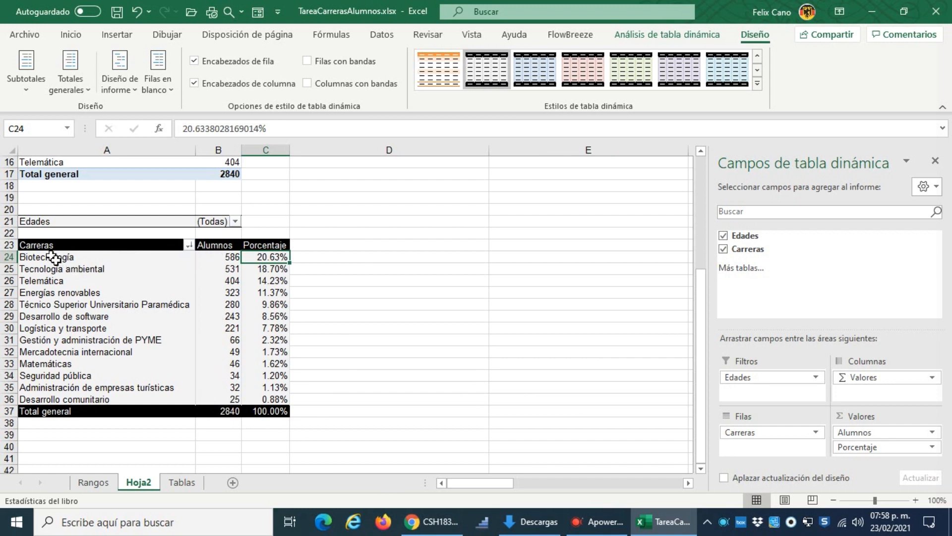
{"action": "mouse_move", "coordinate": [238, 259]}
{"action": "scroll", "coordinate": [436, 400], "scroll_direction": "up", "scroll_amount": 2}
{"action": "scroll", "coordinate": [403, 407], "scroll_direction": "up", "scroll_amount": 1}
{"action": "scroll", "coordinate": [403, 407], "scroll_direction": "down", "scroll_amount": 3}
{"action": "left_click", "coordinate": [119, 274]}
{"action": "left_click", "coordinate": [233, 310]}
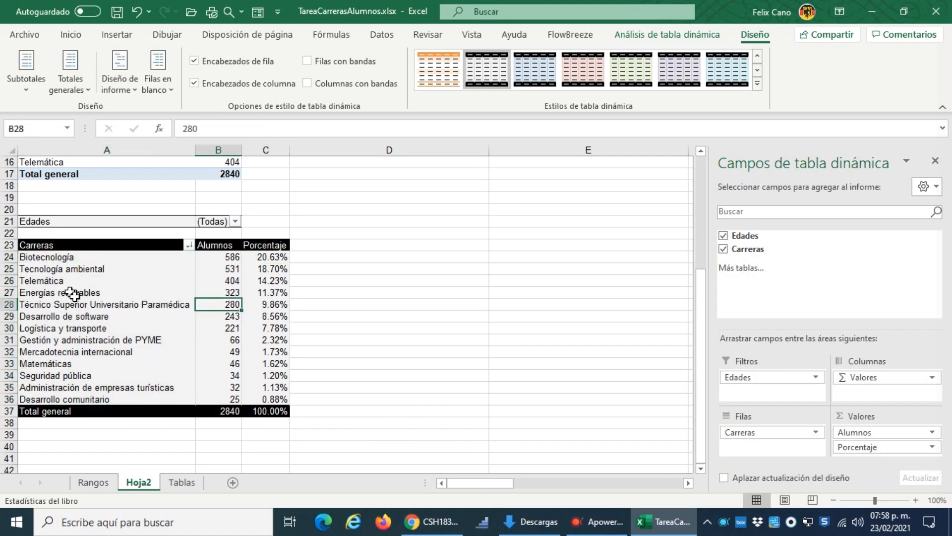
Step: Insert a clustered bar (Barras agrupadas) pivot chart based on the copied pivot table
{"action": "left_click", "coordinate": [73, 294]}
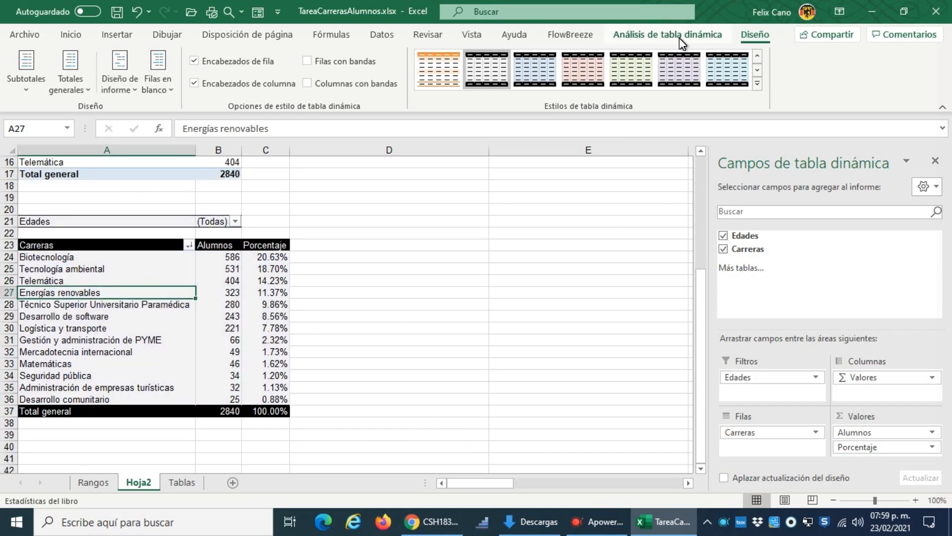
{"action": "left_click", "coordinate": [680, 36]}
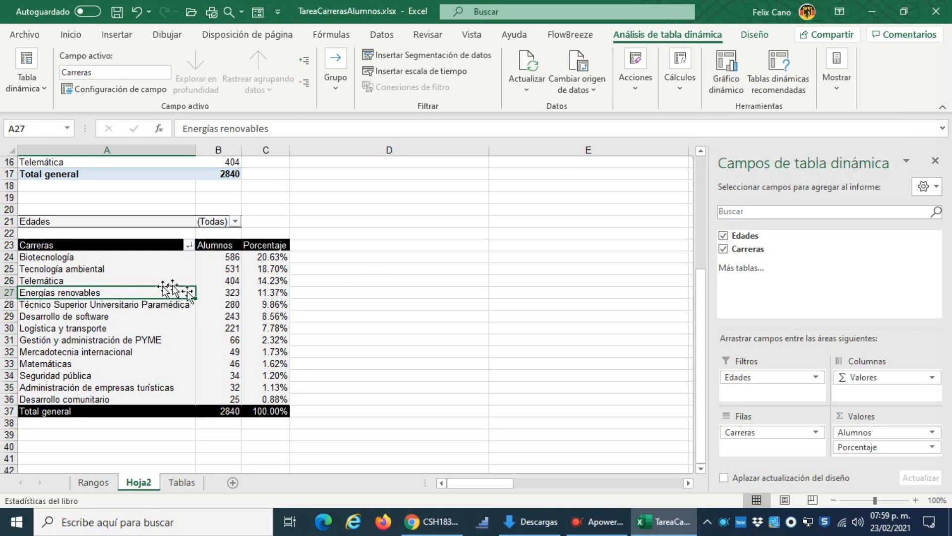
{"action": "left_click", "coordinate": [723, 68]}
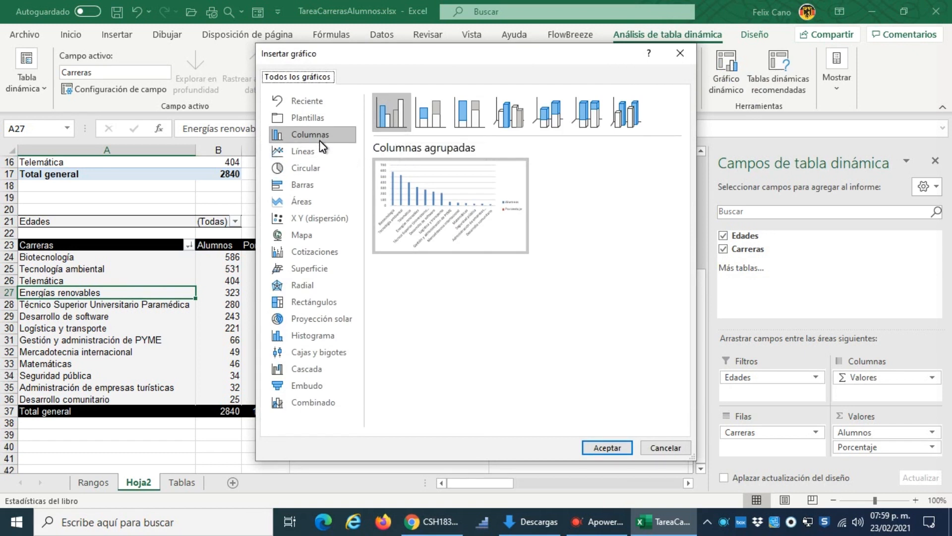
{"action": "left_click", "coordinate": [319, 184]}
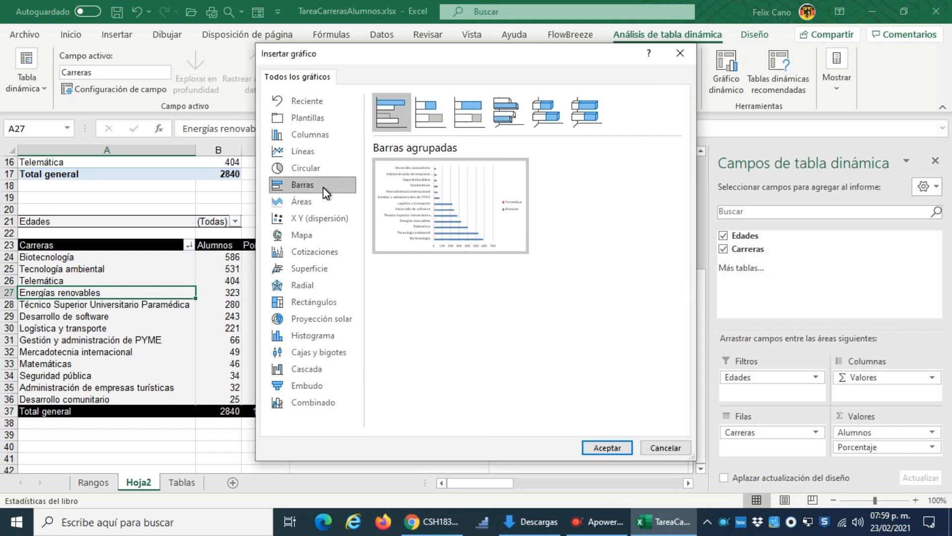
{"action": "left_click", "coordinate": [617, 452]}
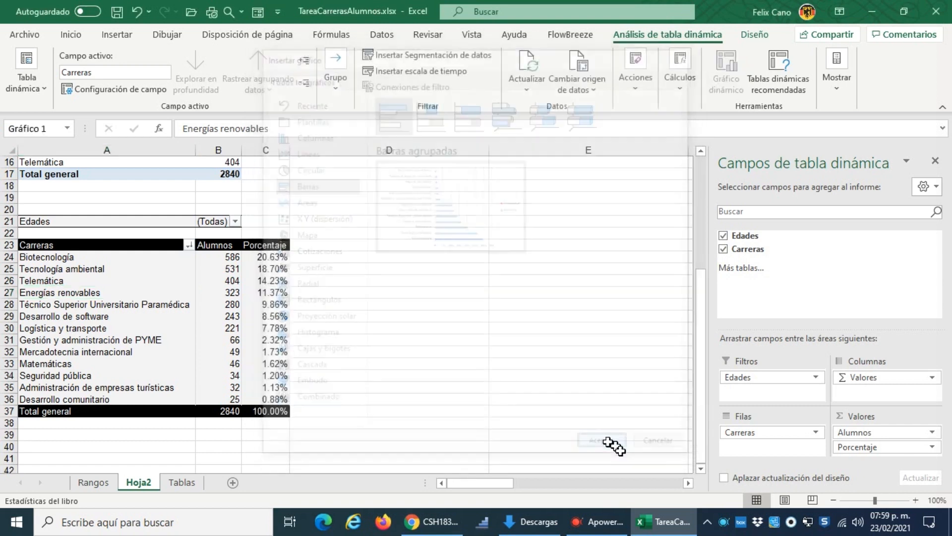
Step: Move the bar pivot chart beside the copied pivot table, over columns D and E from about row 21
{"action": "left_click_drag", "start_coordinate": [361, 238], "coordinate": [506, 240]}
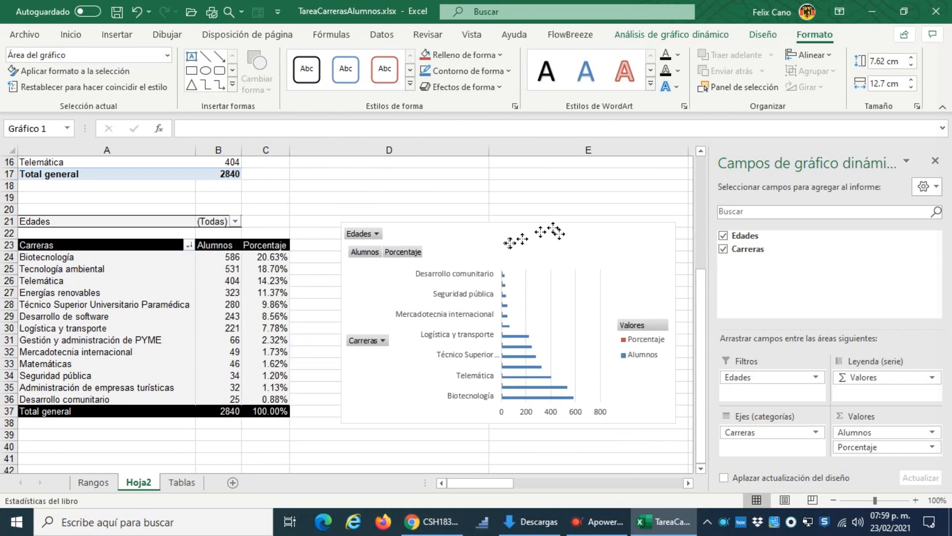
{"action": "left_click", "coordinate": [688, 482]}
{"action": "left_click", "coordinate": [688, 483]}
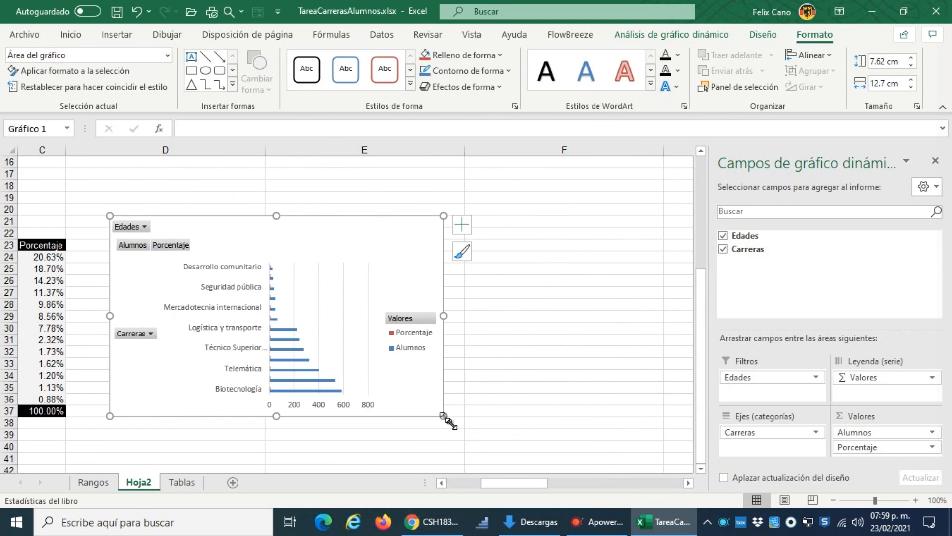
Step: Enlarge the bar pivot chart to about 8.76 cm high by 19.98 cm wide and add data labels to its Alumnos series
{"action": "left_click_drag", "start_coordinate": [450, 416], "coordinate": [634, 446]}
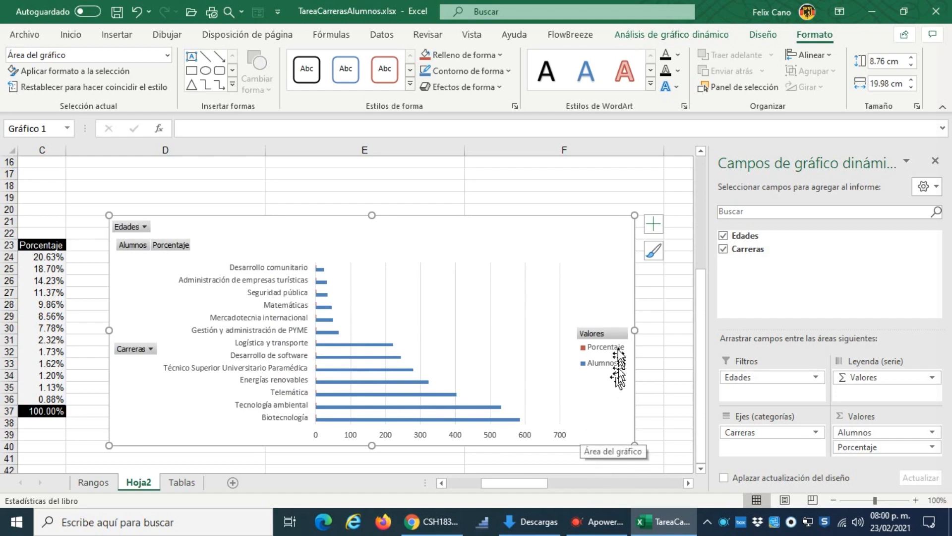
{"action": "left_click", "coordinate": [508, 420]}
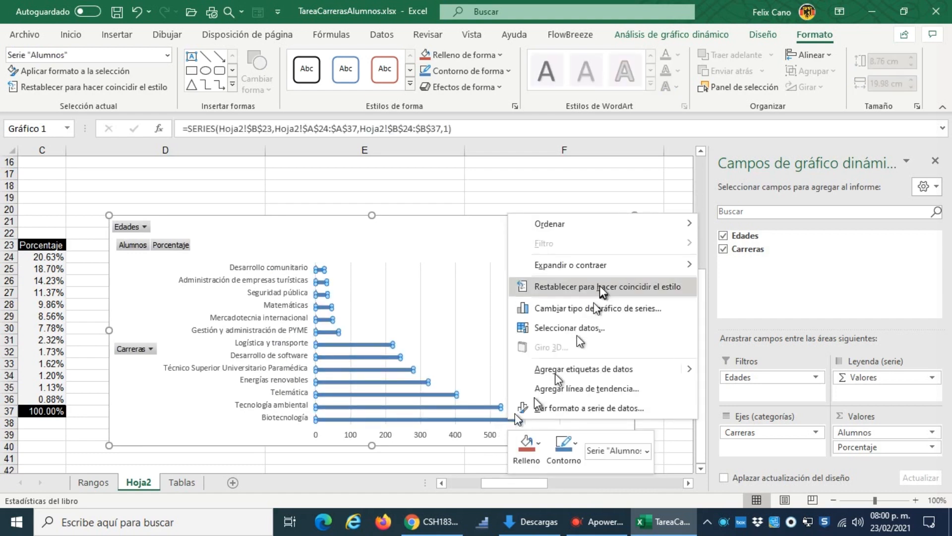
{"action": "left_click", "coordinate": [623, 367]}
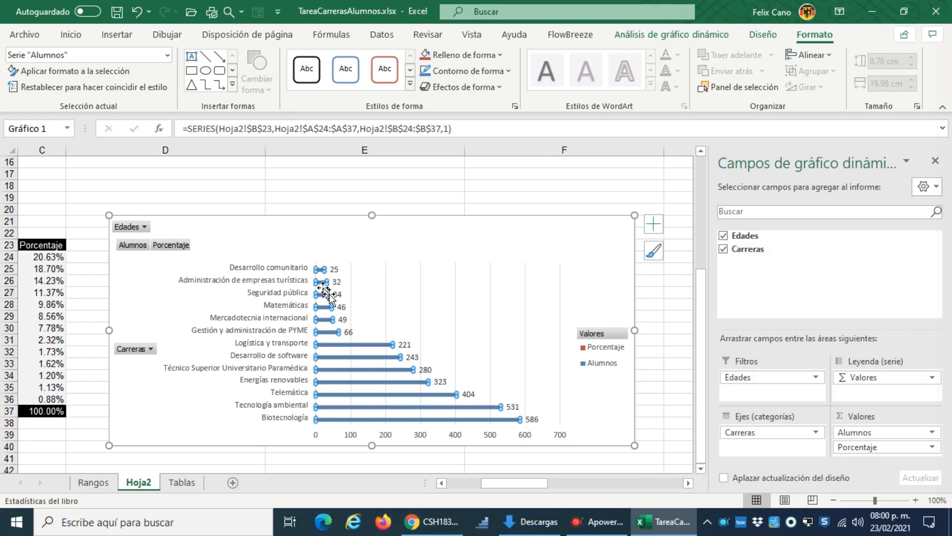
{"action": "left_click", "coordinate": [451, 218]}
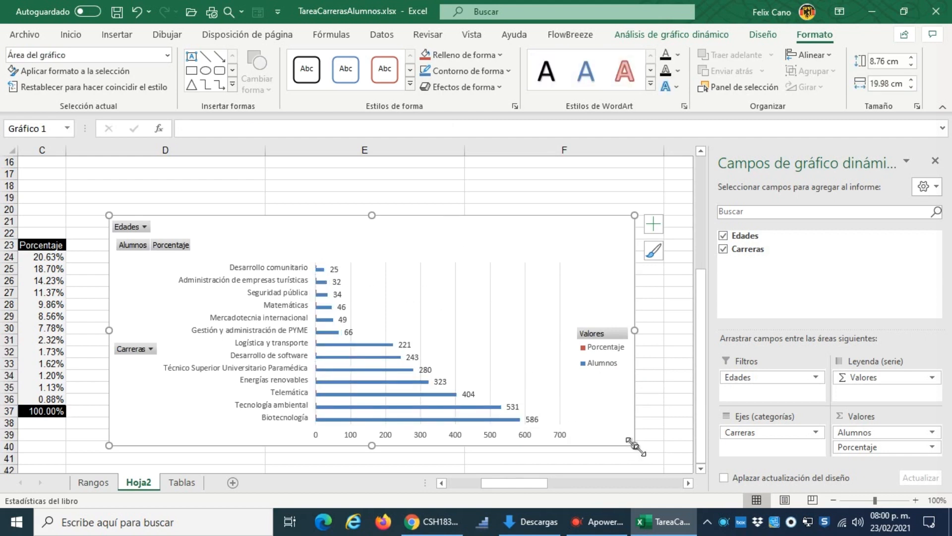
Step: Enlarge the bar pivot chart further, to about 10.66 cm high by 20.85 cm wide
{"action": "left_click_drag", "start_coordinate": [635, 445], "coordinate": [658, 176]}
{"action": "scroll", "coordinate": [676, 213], "scroll_direction": "up", "scroll_amount": 7}
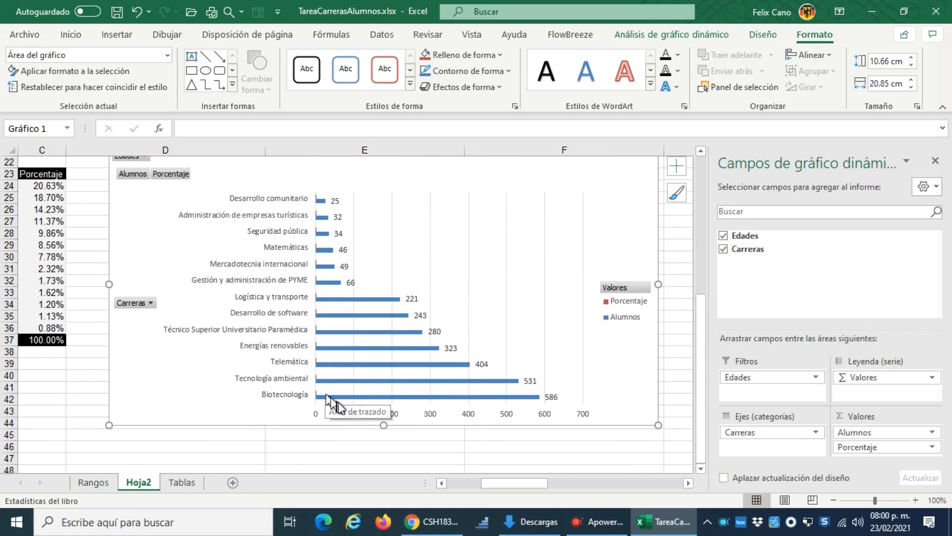
{"action": "scroll", "coordinate": [198, 288], "scroll_direction": "up", "scroll_amount": 2}
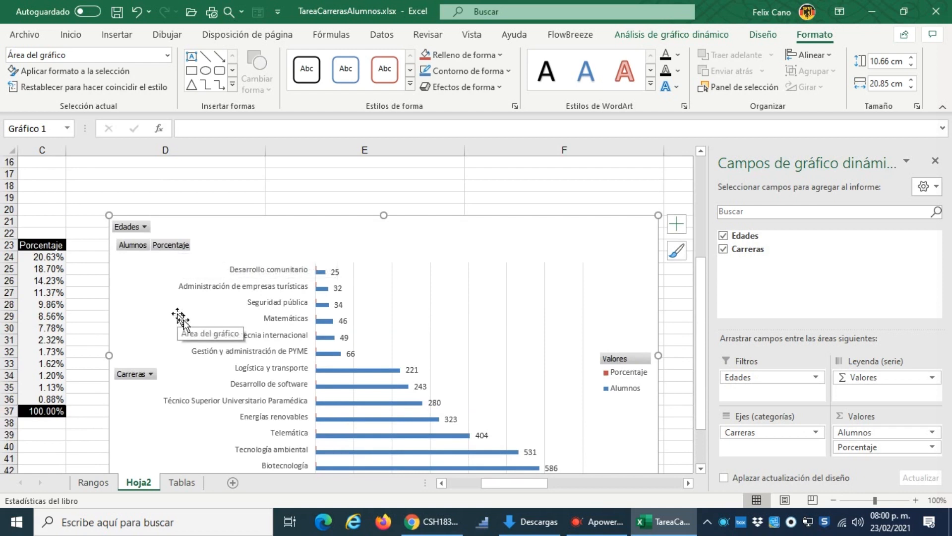
Step: Filter the bar pivot chart by Edades to show only the 17-26 age range
{"action": "left_click", "coordinate": [146, 228]}
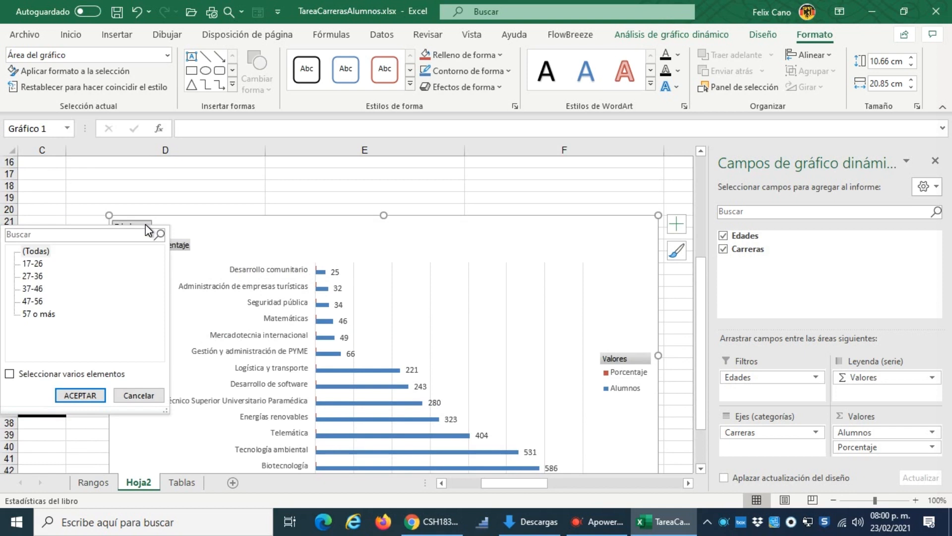
{"action": "left_click", "coordinate": [34, 266]}
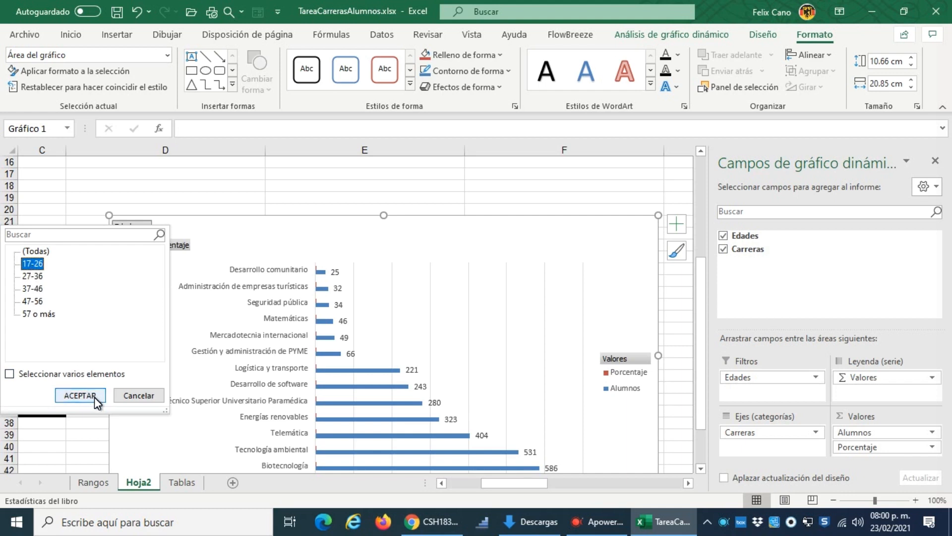
{"action": "left_click", "coordinate": [79, 395]}
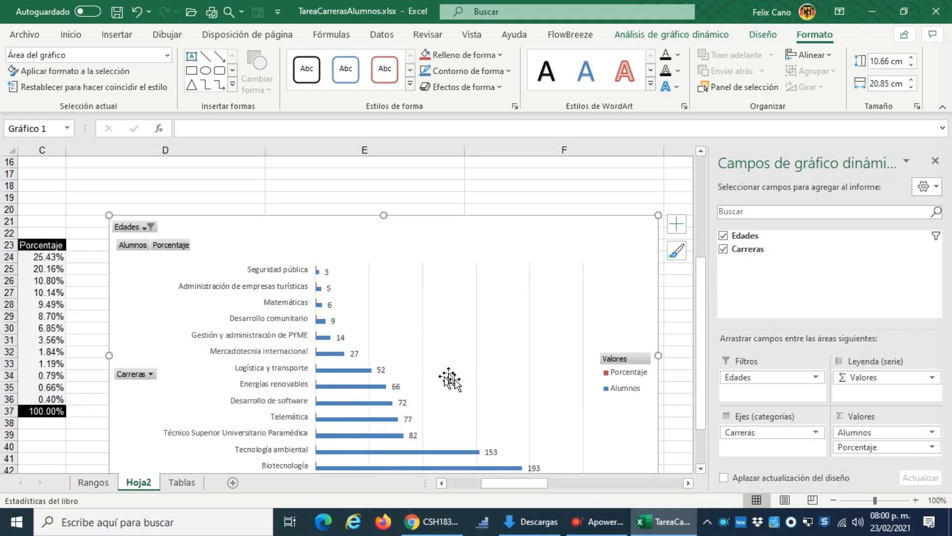
Step: Examine how the Edades filter affects the bar chart, its linked pivot table and the first pivot table
{"action": "scroll", "coordinate": [450, 380], "scroll_direction": "down", "scroll_amount": 2}
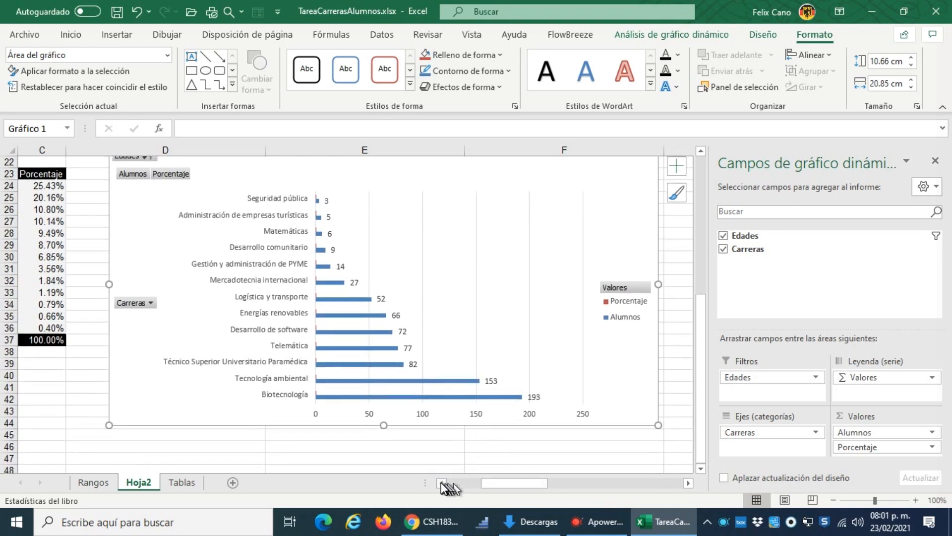
{"action": "left_click_drag", "start_coordinate": [501, 483], "coordinate": [453, 489]}
{"action": "scroll", "coordinate": [259, 371], "scroll_direction": "up", "scroll_amount": 2}
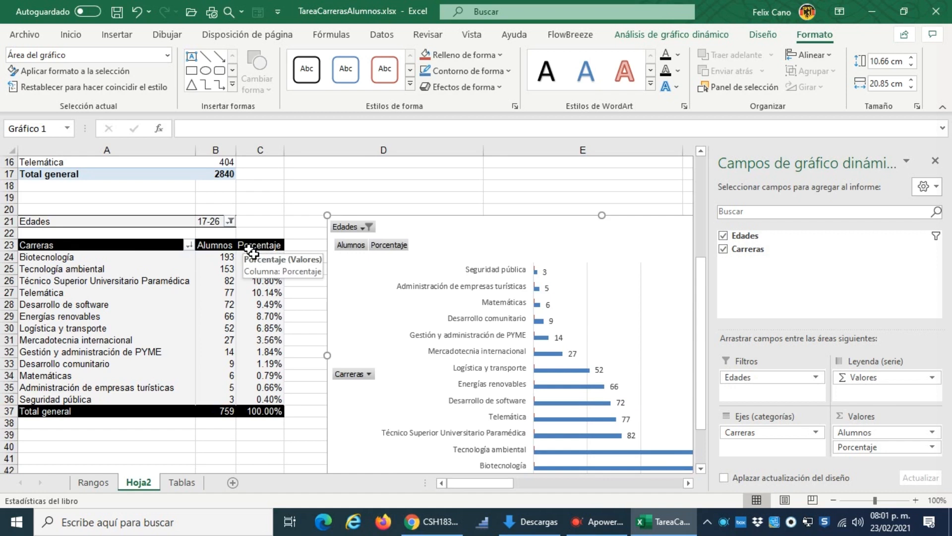
{"action": "scroll", "coordinate": [357, 298], "scroll_direction": "down", "scroll_amount": 2}
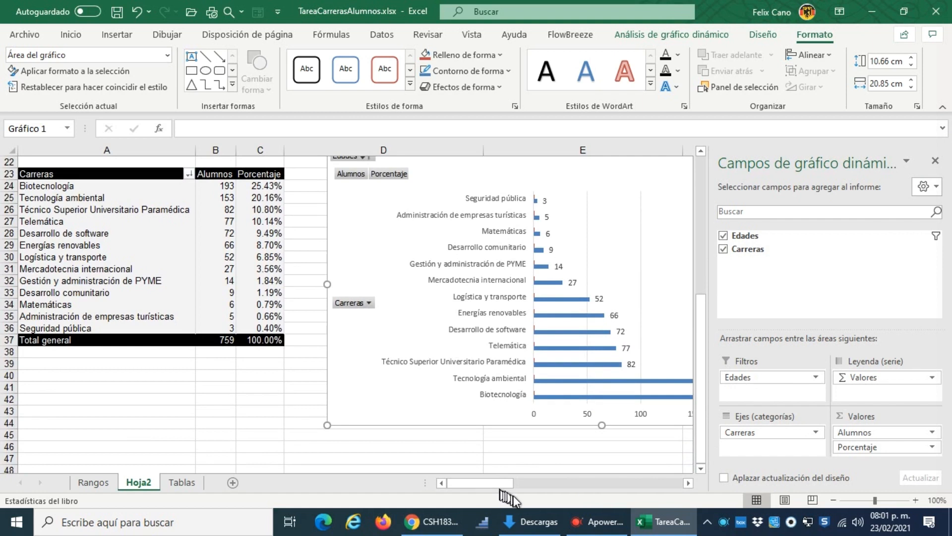
{"action": "left_click_drag", "start_coordinate": [496, 487], "coordinate": [546, 479]}
{"action": "scroll", "coordinate": [557, 385], "scroll_direction": "up", "scroll_amount": 1}
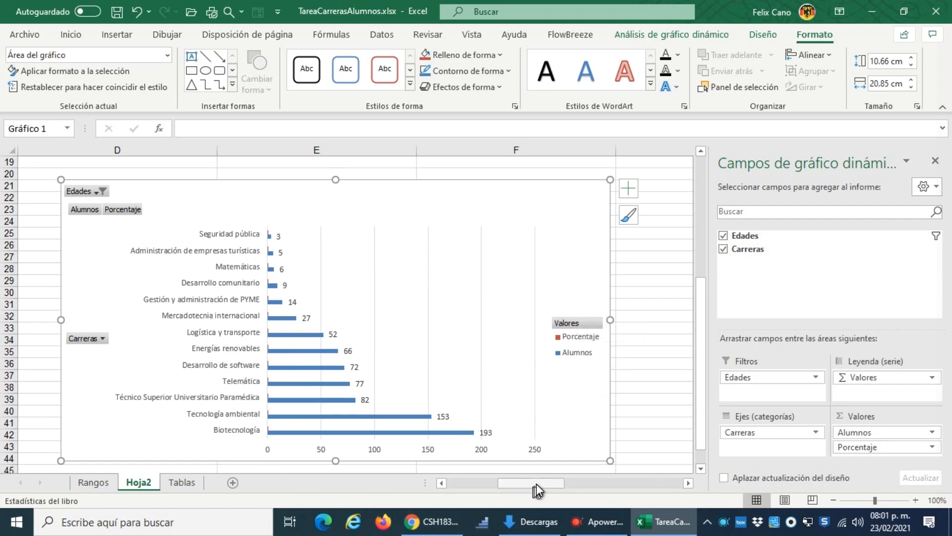
{"action": "left_click_drag", "start_coordinate": [537, 491], "coordinate": [422, 492]}
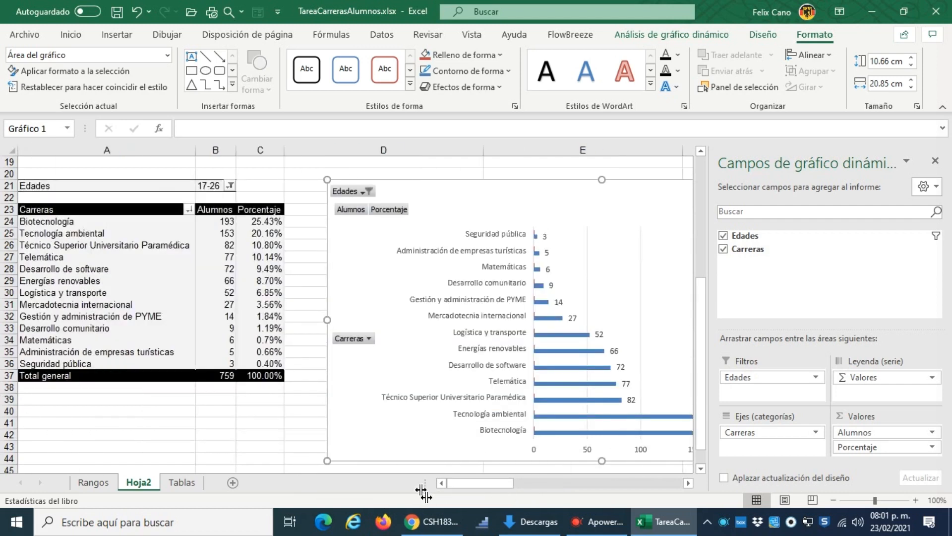
{"action": "scroll", "coordinate": [532, 368], "scroll_direction": "up", "scroll_amount": 5}
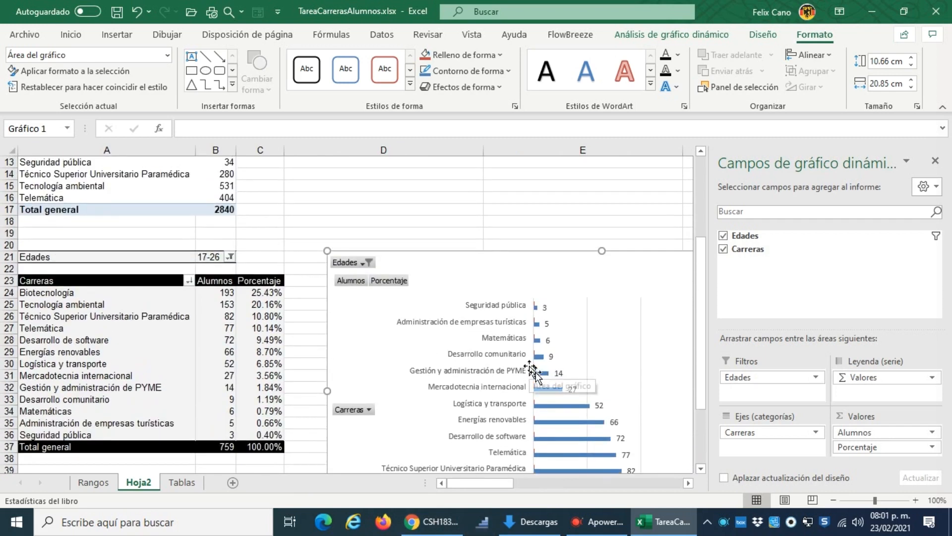
{"action": "scroll", "coordinate": [531, 367], "scroll_direction": "up", "scroll_amount": 1}
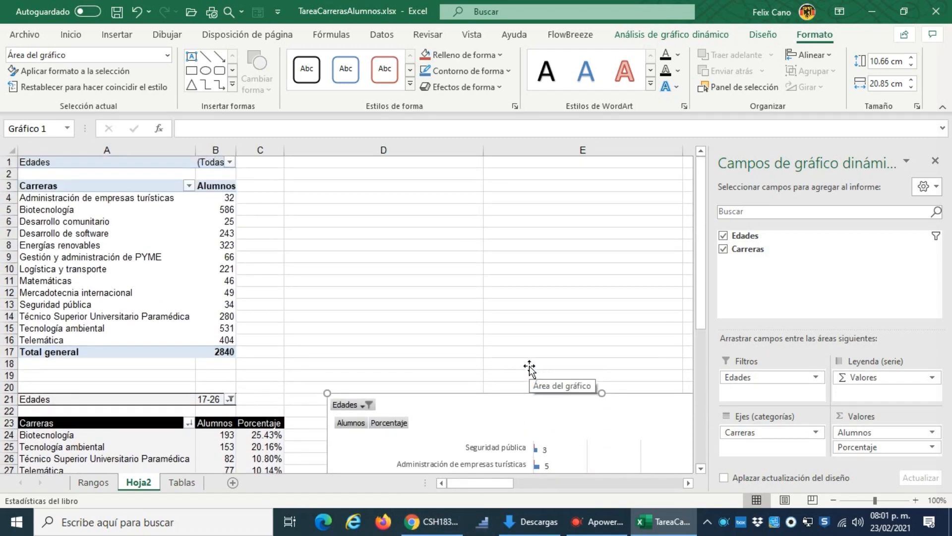
Step: Close the pivot chart's field list and bring the filtered pivot table and its chart into view
{"action": "left_click", "coordinate": [936, 162]}
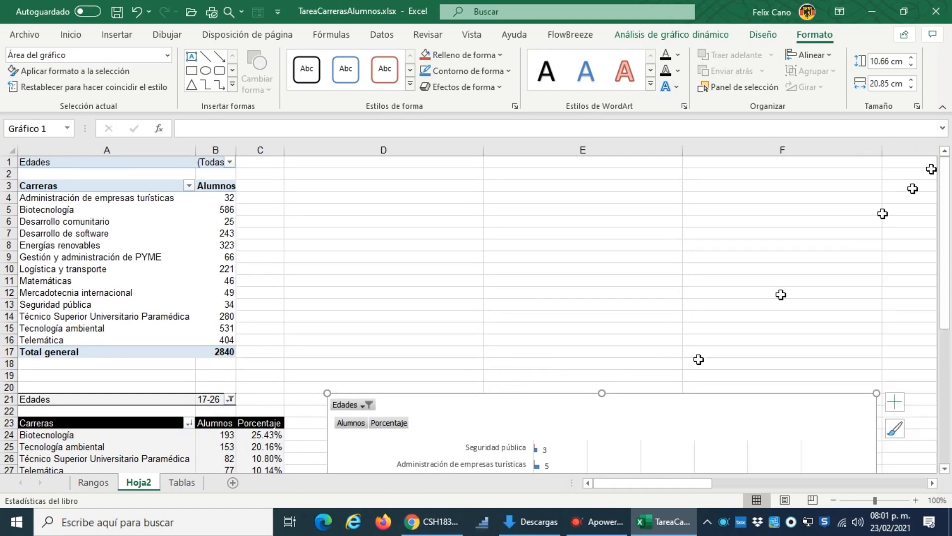
{"action": "scroll", "coordinate": [454, 421], "scroll_direction": "down", "scroll_amount": 5}
{"action": "scroll", "coordinate": [457, 419], "scroll_direction": "down", "scroll_amount": 2}
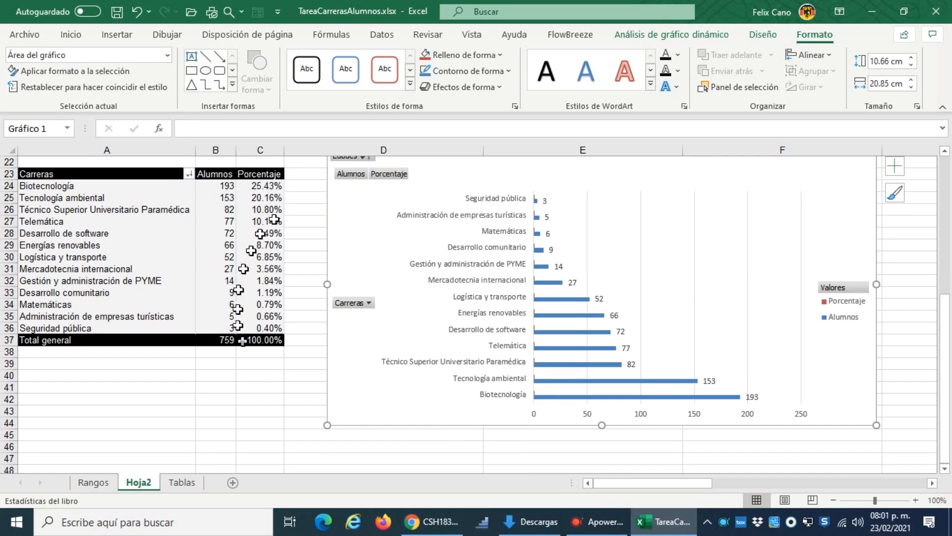
Step: Review the Alumnos and Porcentaje values of the filtered pivot table against the bars in its chart
{"action": "mouse_move", "coordinate": [278, 345]}
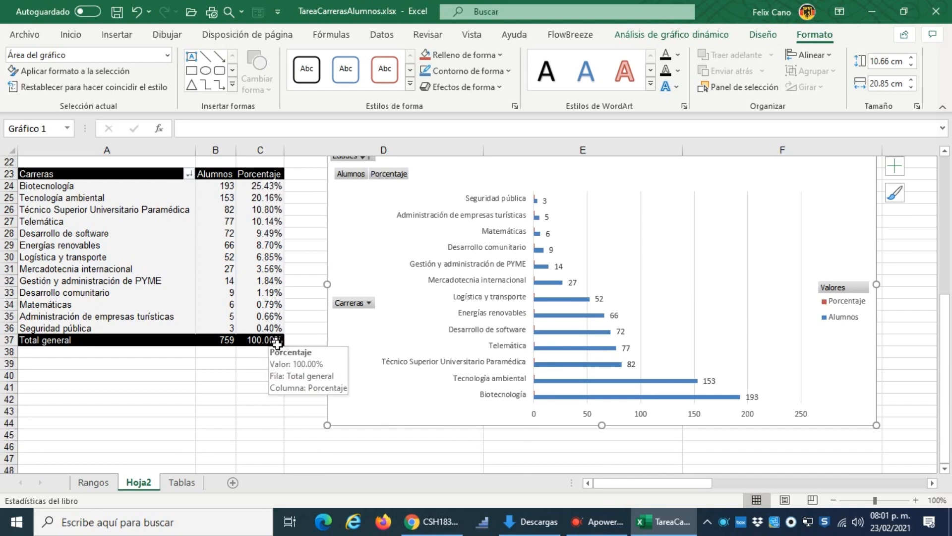
{"action": "mouse_move", "coordinate": [223, 185]}
{"action": "left_click_drag", "start_coordinate": [223, 185], "coordinate": [238, 318]}
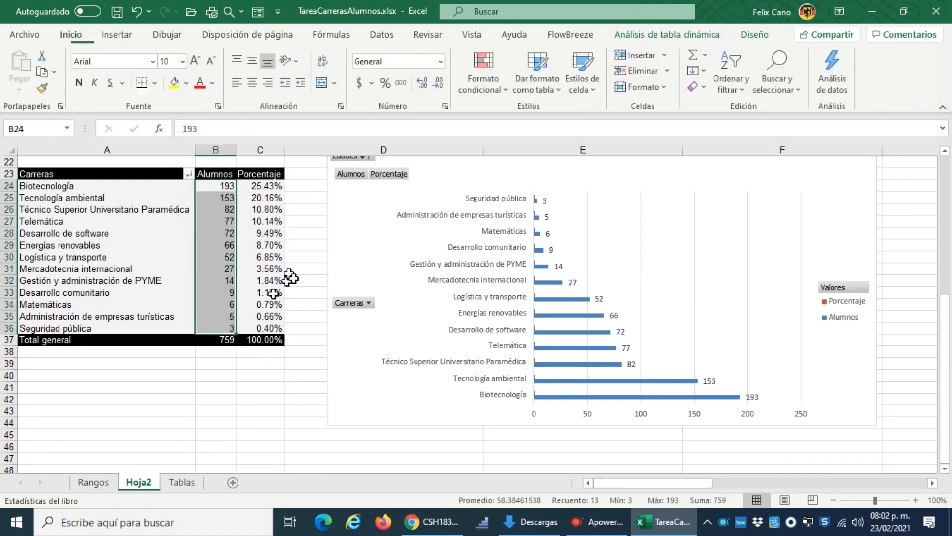
{"action": "left_click", "coordinate": [304, 268]}
{"action": "left_click_drag", "start_coordinate": [270, 198], "coordinate": [281, 327]}
{"action": "left_click", "coordinate": [259, 423]}
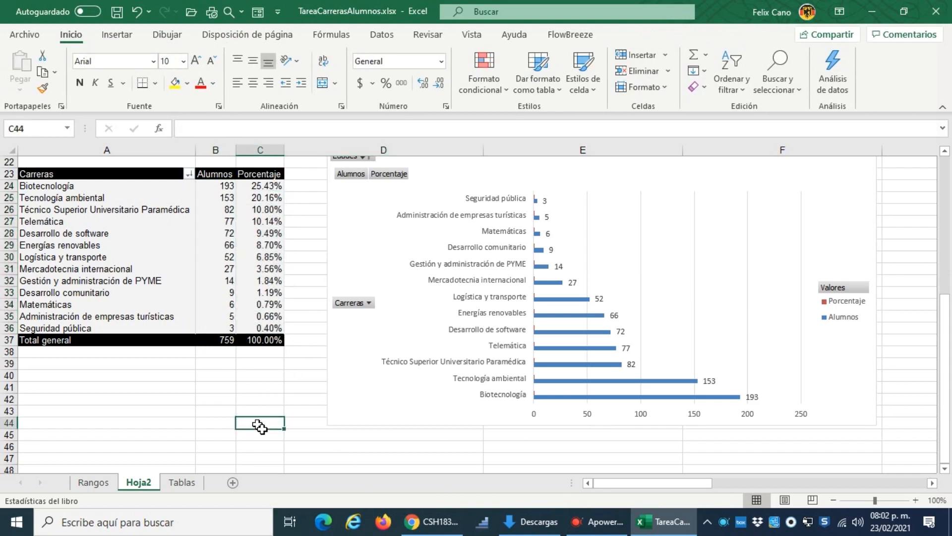
{"action": "scroll", "coordinate": [475, 326], "scroll_direction": "up", "scroll_amount": 2}
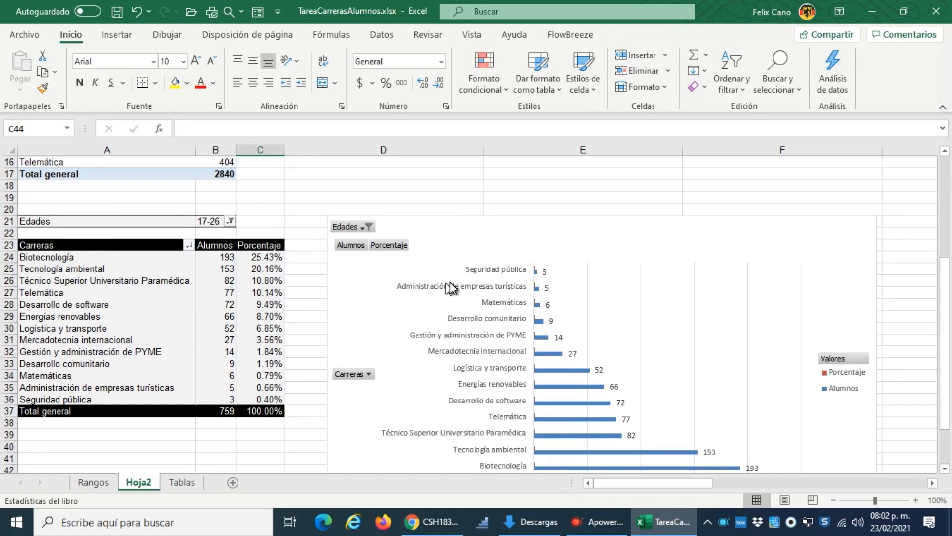
{"action": "scroll", "coordinate": [593, 356], "scroll_direction": "down", "scroll_amount": 2}
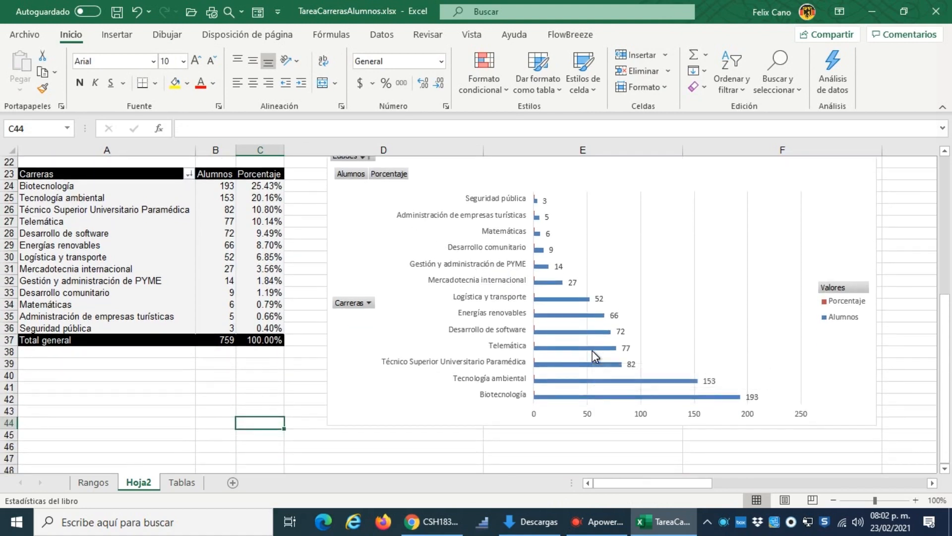
{"action": "scroll", "coordinate": [594, 375], "scroll_direction": "up", "scroll_amount": 1}
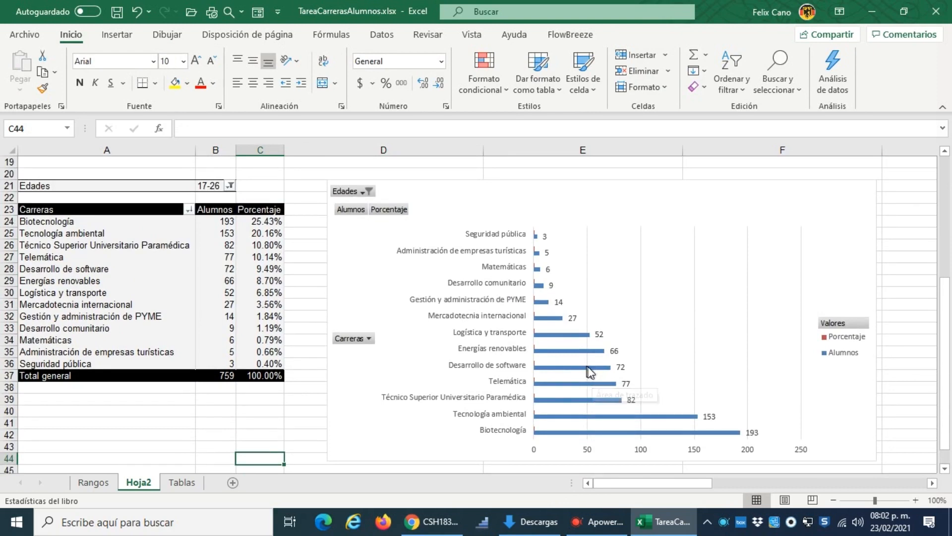
{"action": "scroll", "coordinate": [597, 375], "scroll_direction": "down", "scroll_amount": 1}
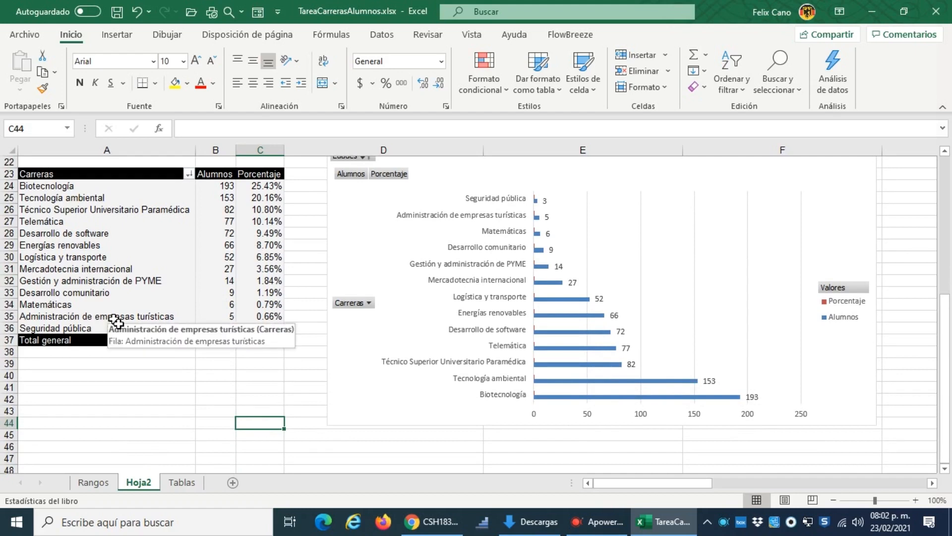
Step: Rename the sheet Hoja2 as TD and move it after the Tablas sheet
{"action": "double_click", "coordinate": [143, 489]}
{"action": "type", "text": "TD"}
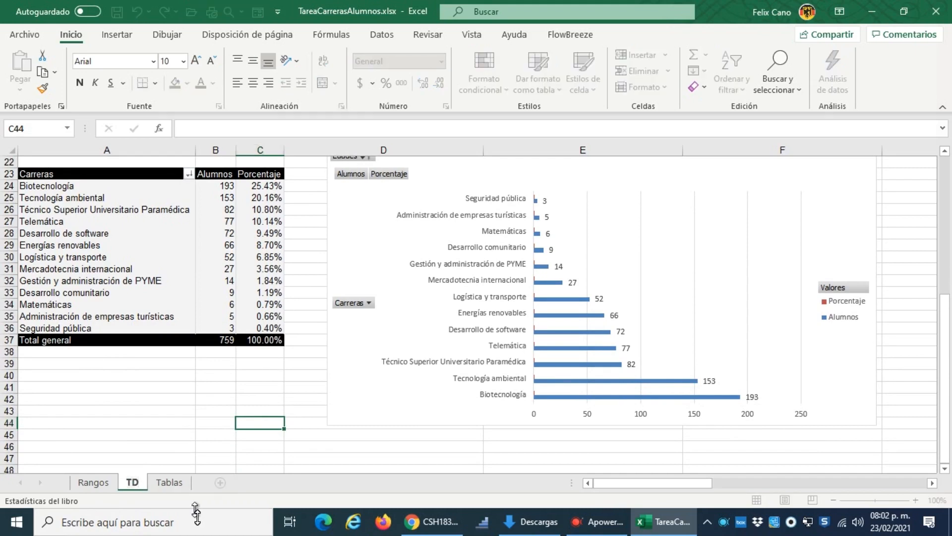
{"action": "key", "text": "Return"}
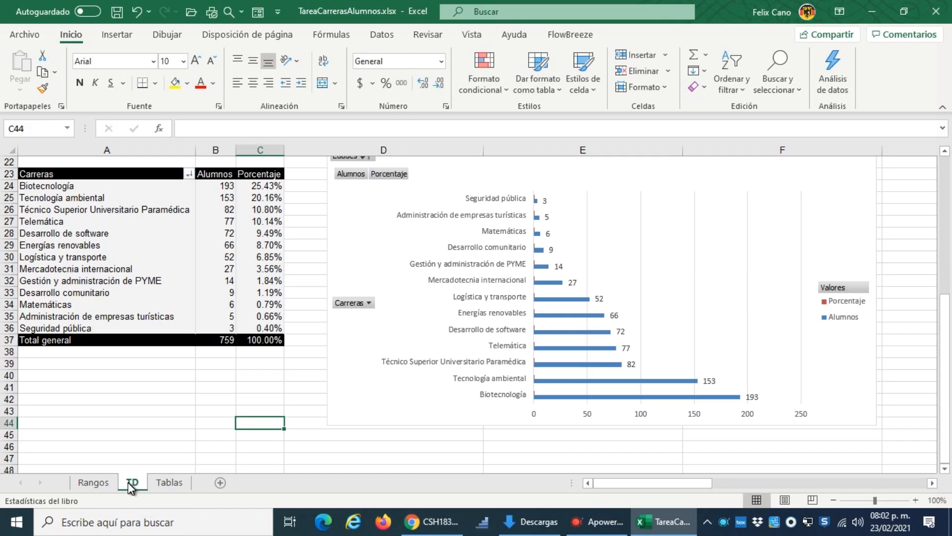
{"action": "left_click_drag", "start_coordinate": [132, 482], "coordinate": [200, 491]}
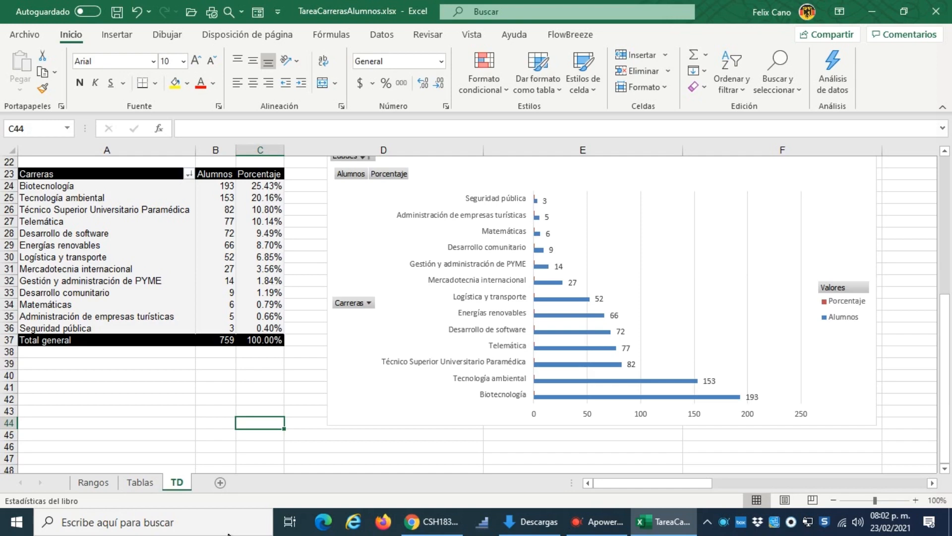
Step: Review the pivot tables on TD, look through the Rangos and Tablas sheets, and return to TD
{"action": "scroll", "coordinate": [548, 277], "scroll_direction": "up", "scroll_amount": 4}
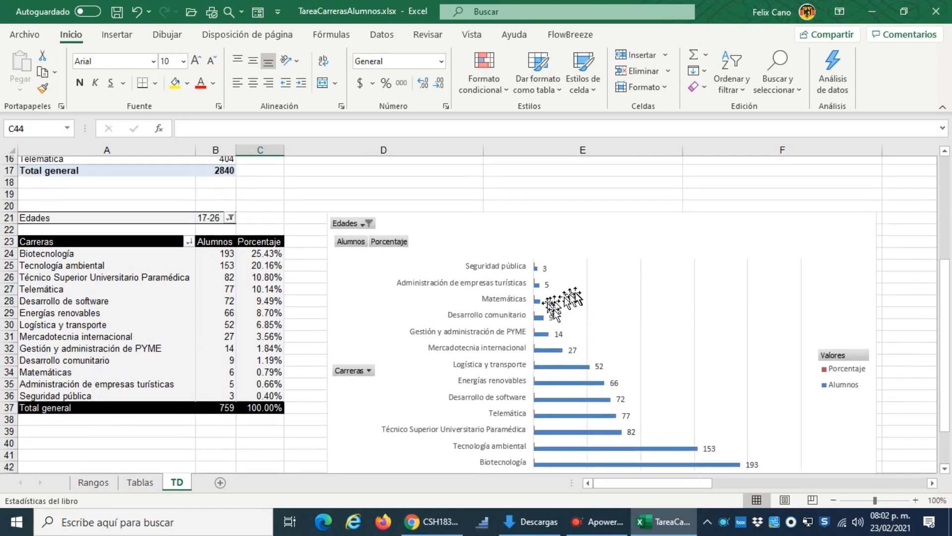
{"action": "scroll", "coordinate": [546, 305], "scroll_direction": "up", "scroll_amount": 3}
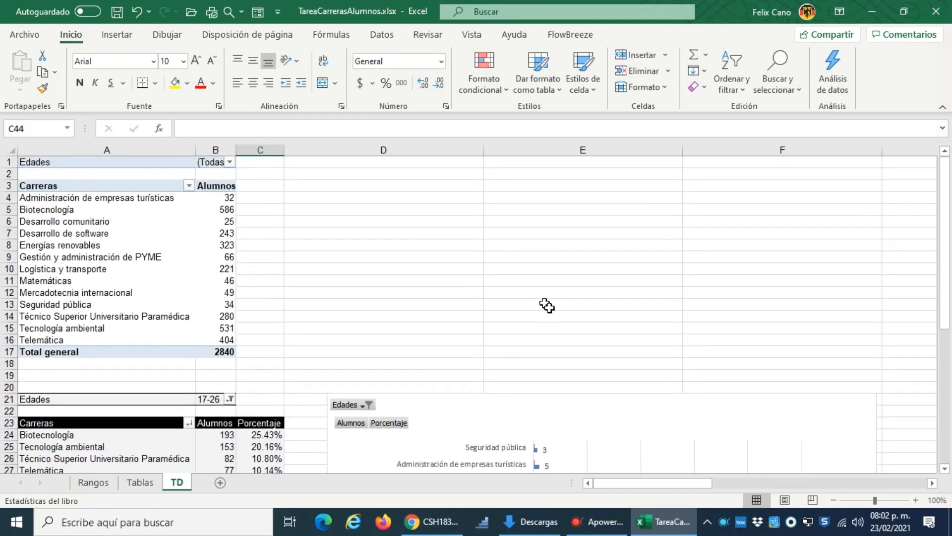
{"action": "scroll", "coordinate": [547, 305], "scroll_direction": "down", "scroll_amount": 6}
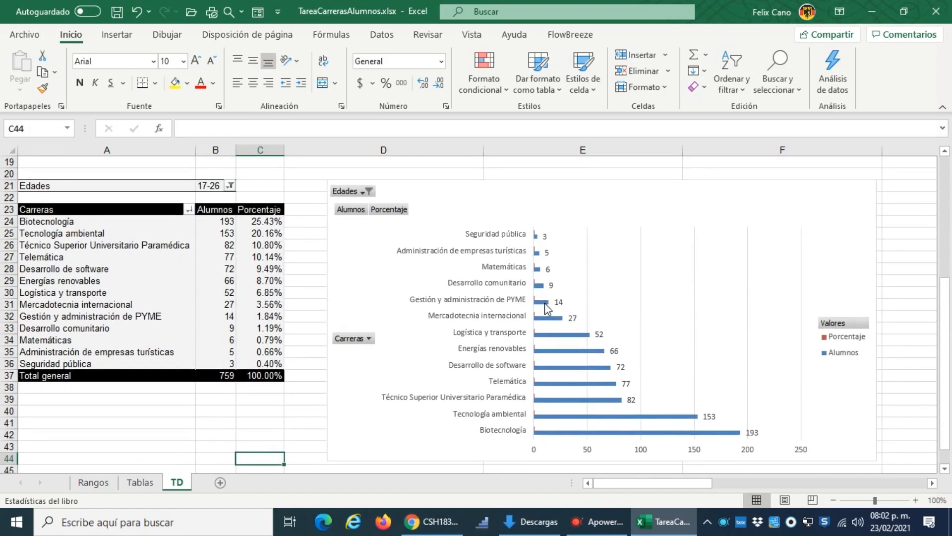
{"action": "left_click", "coordinate": [92, 484]}
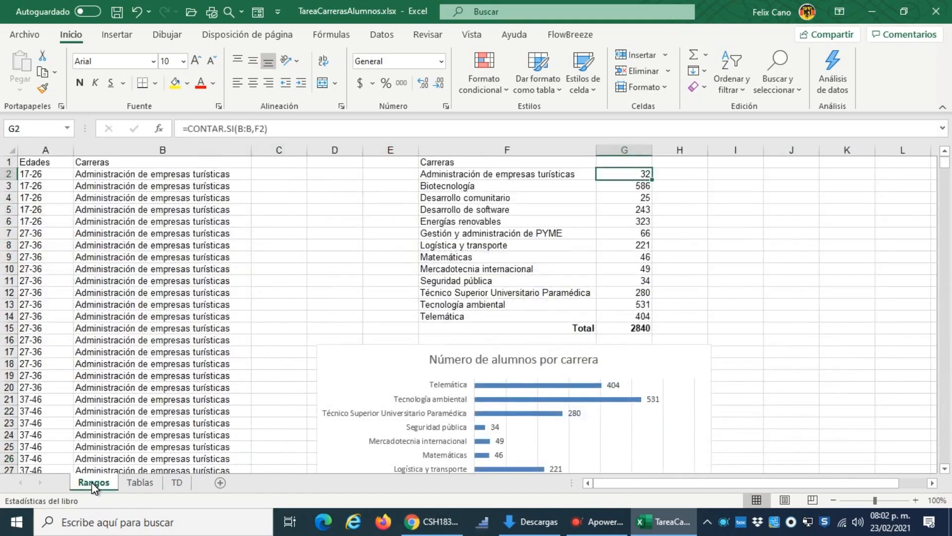
{"action": "left_click", "coordinate": [131, 488]}
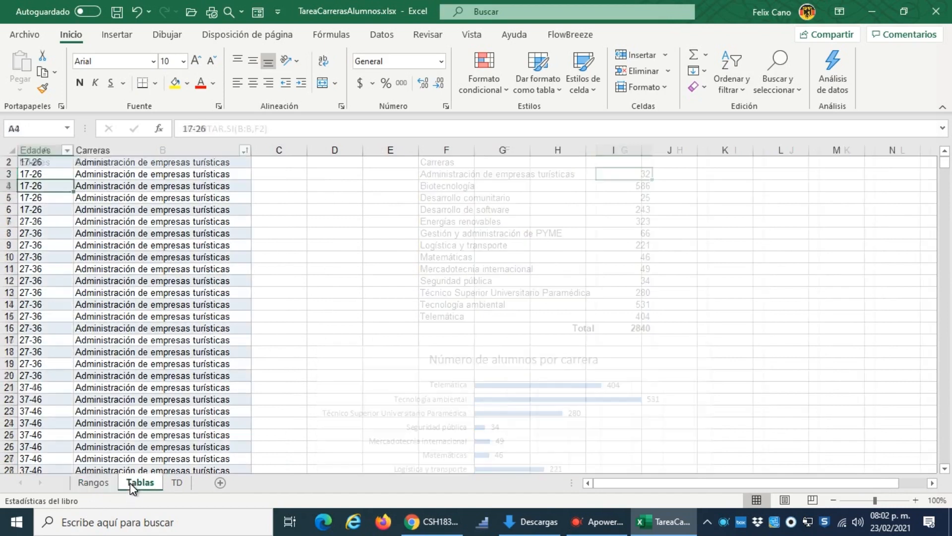
{"action": "left_click", "coordinate": [177, 483]}
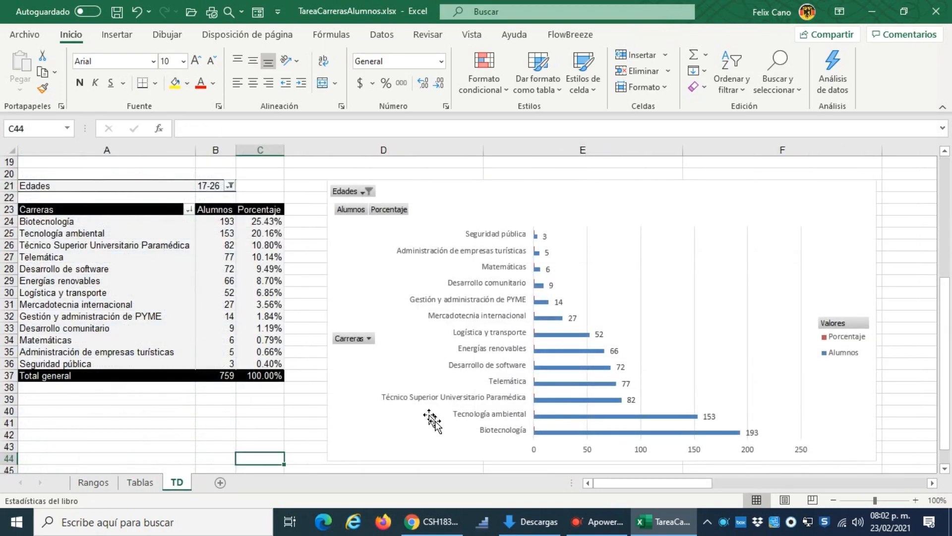